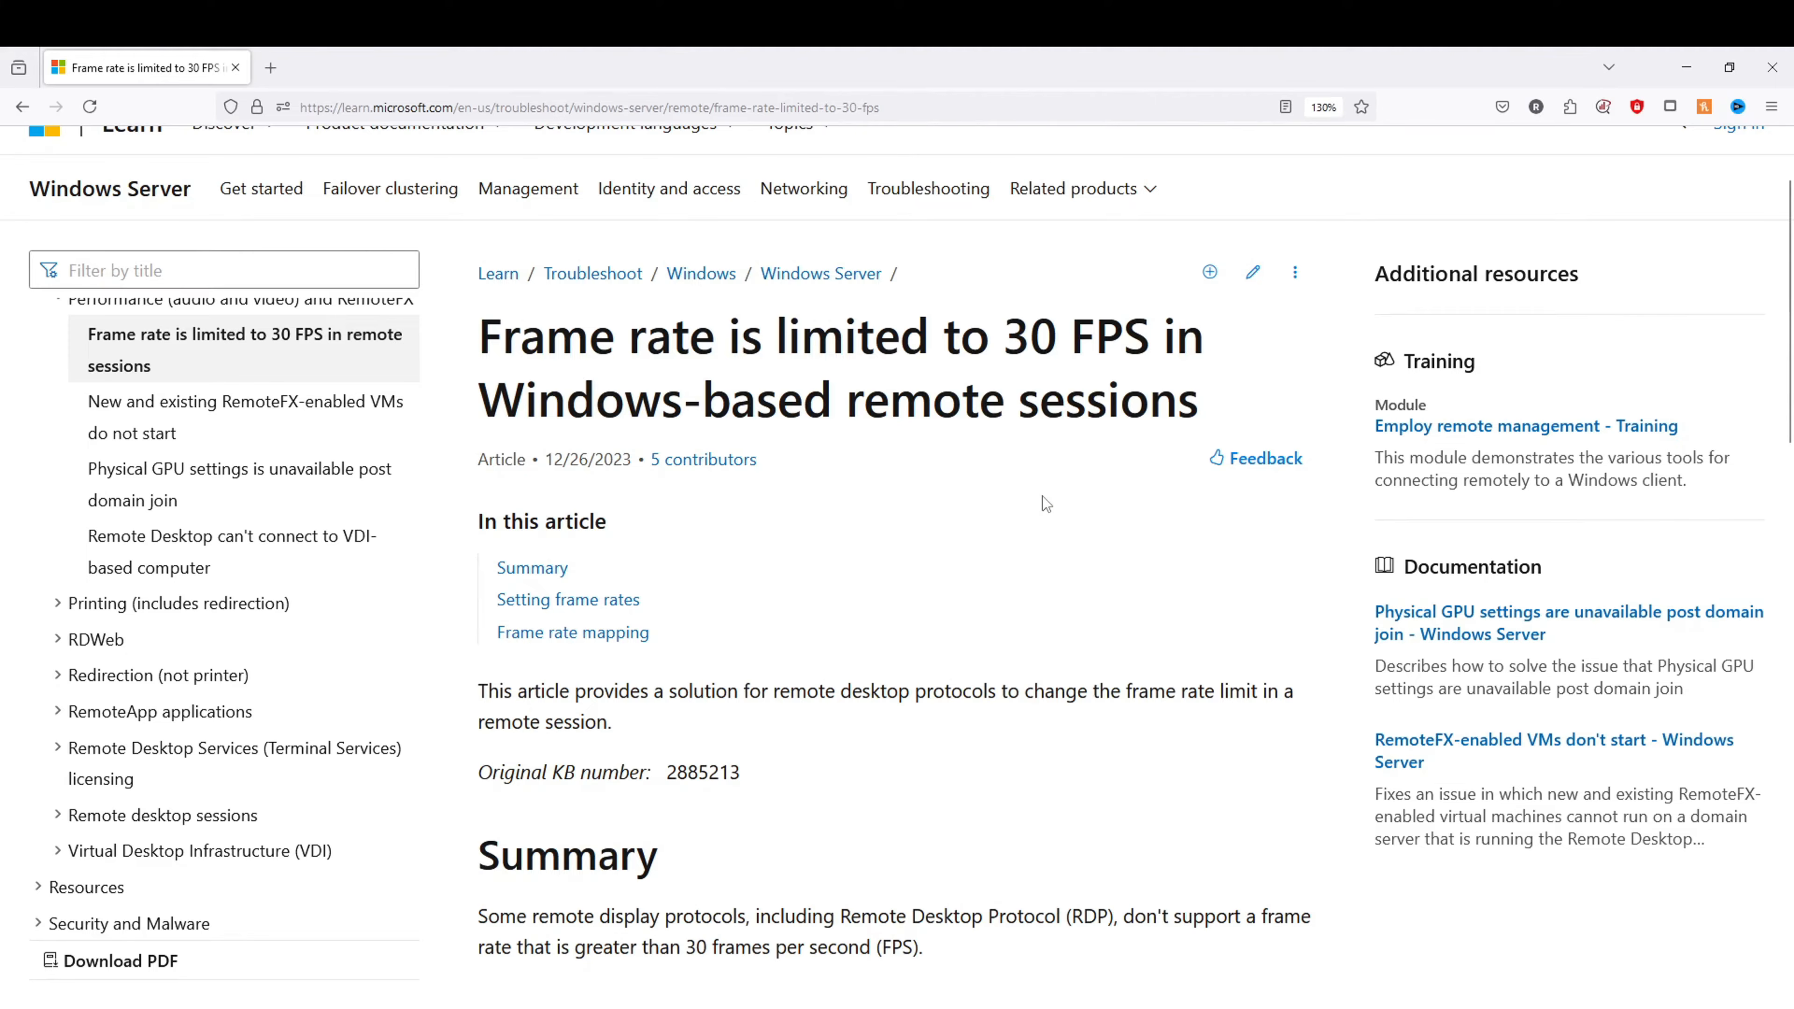
- Skim the article on the 30 FPS remote session limit, including its registry steps and frame rate mapping
{"action": "scroll", "coordinate": [1042, 495], "scroll_direction": "down", "scroll_amount": 15}
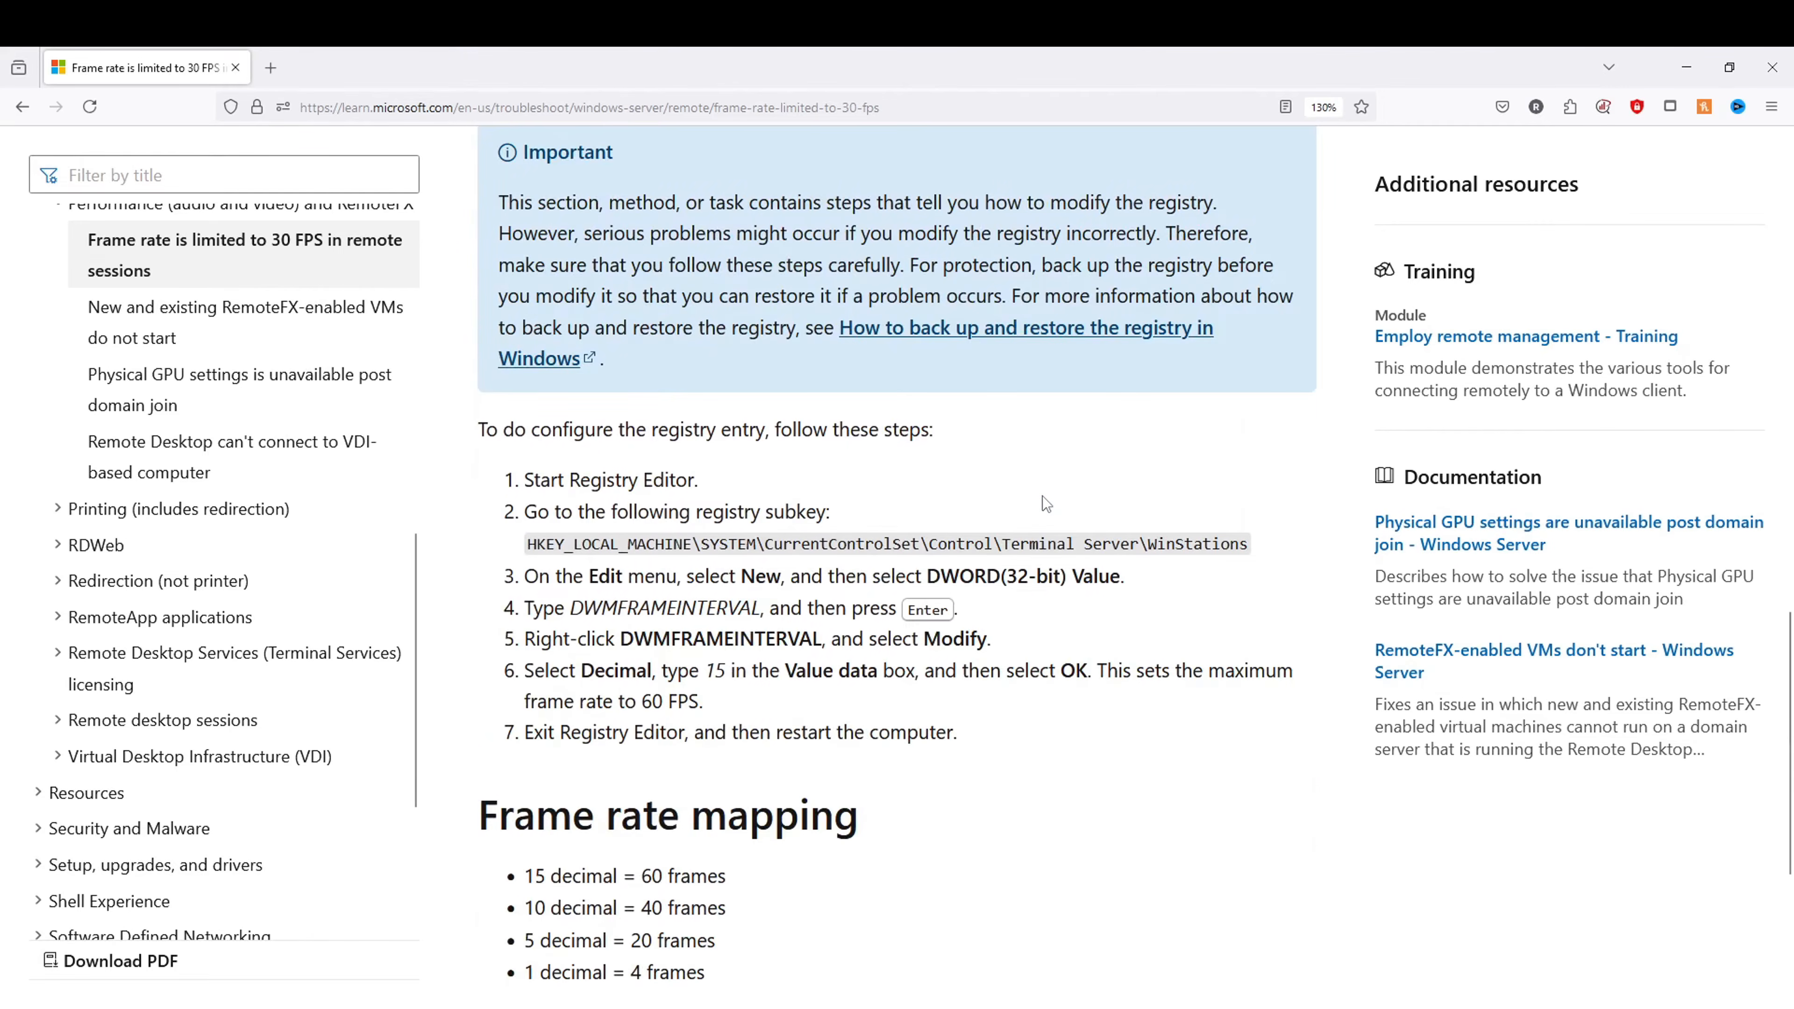
{"action": "scroll", "coordinate": [1042, 496], "scroll_direction": "down", "scroll_amount": 6}
{"action": "scroll", "coordinate": [674, 689], "scroll_direction": "up", "scroll_amount": 2}
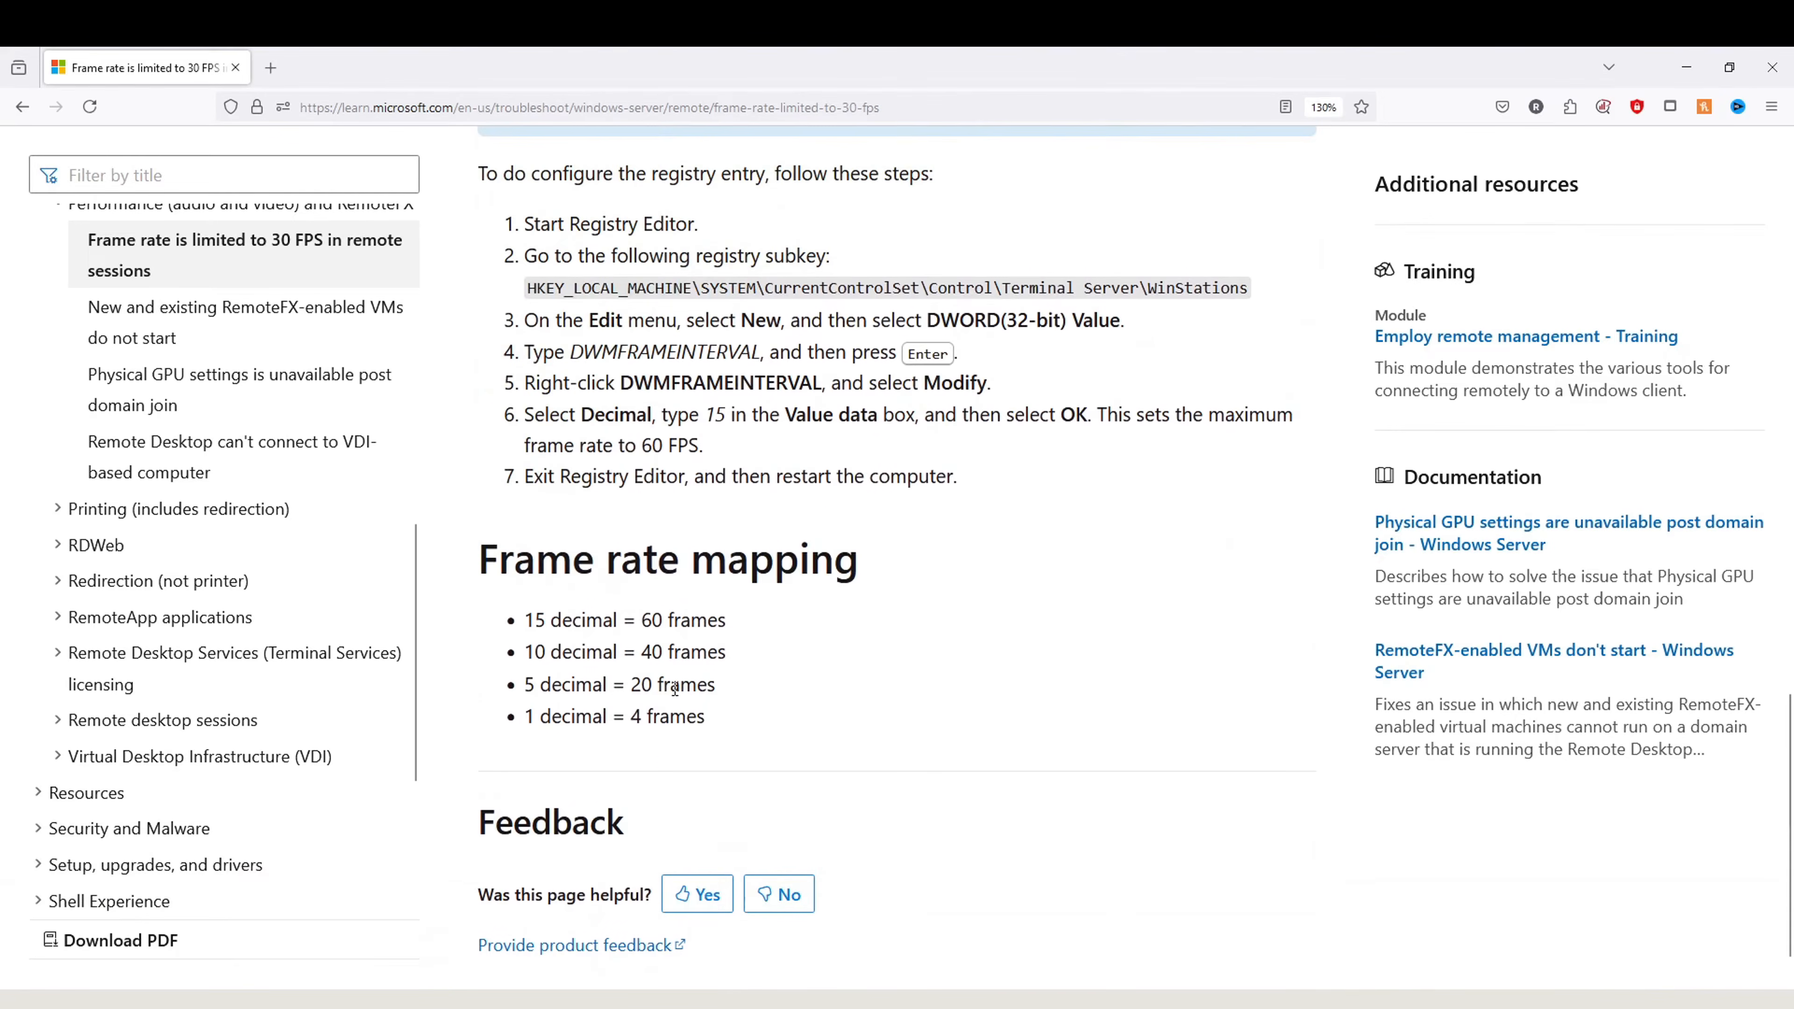
{"action": "scroll", "coordinate": [675, 689], "scroll_direction": "up", "scroll_amount": 4}
{"action": "scroll", "coordinate": [920, 638], "scroll_direction": "up", "scroll_amount": 5}
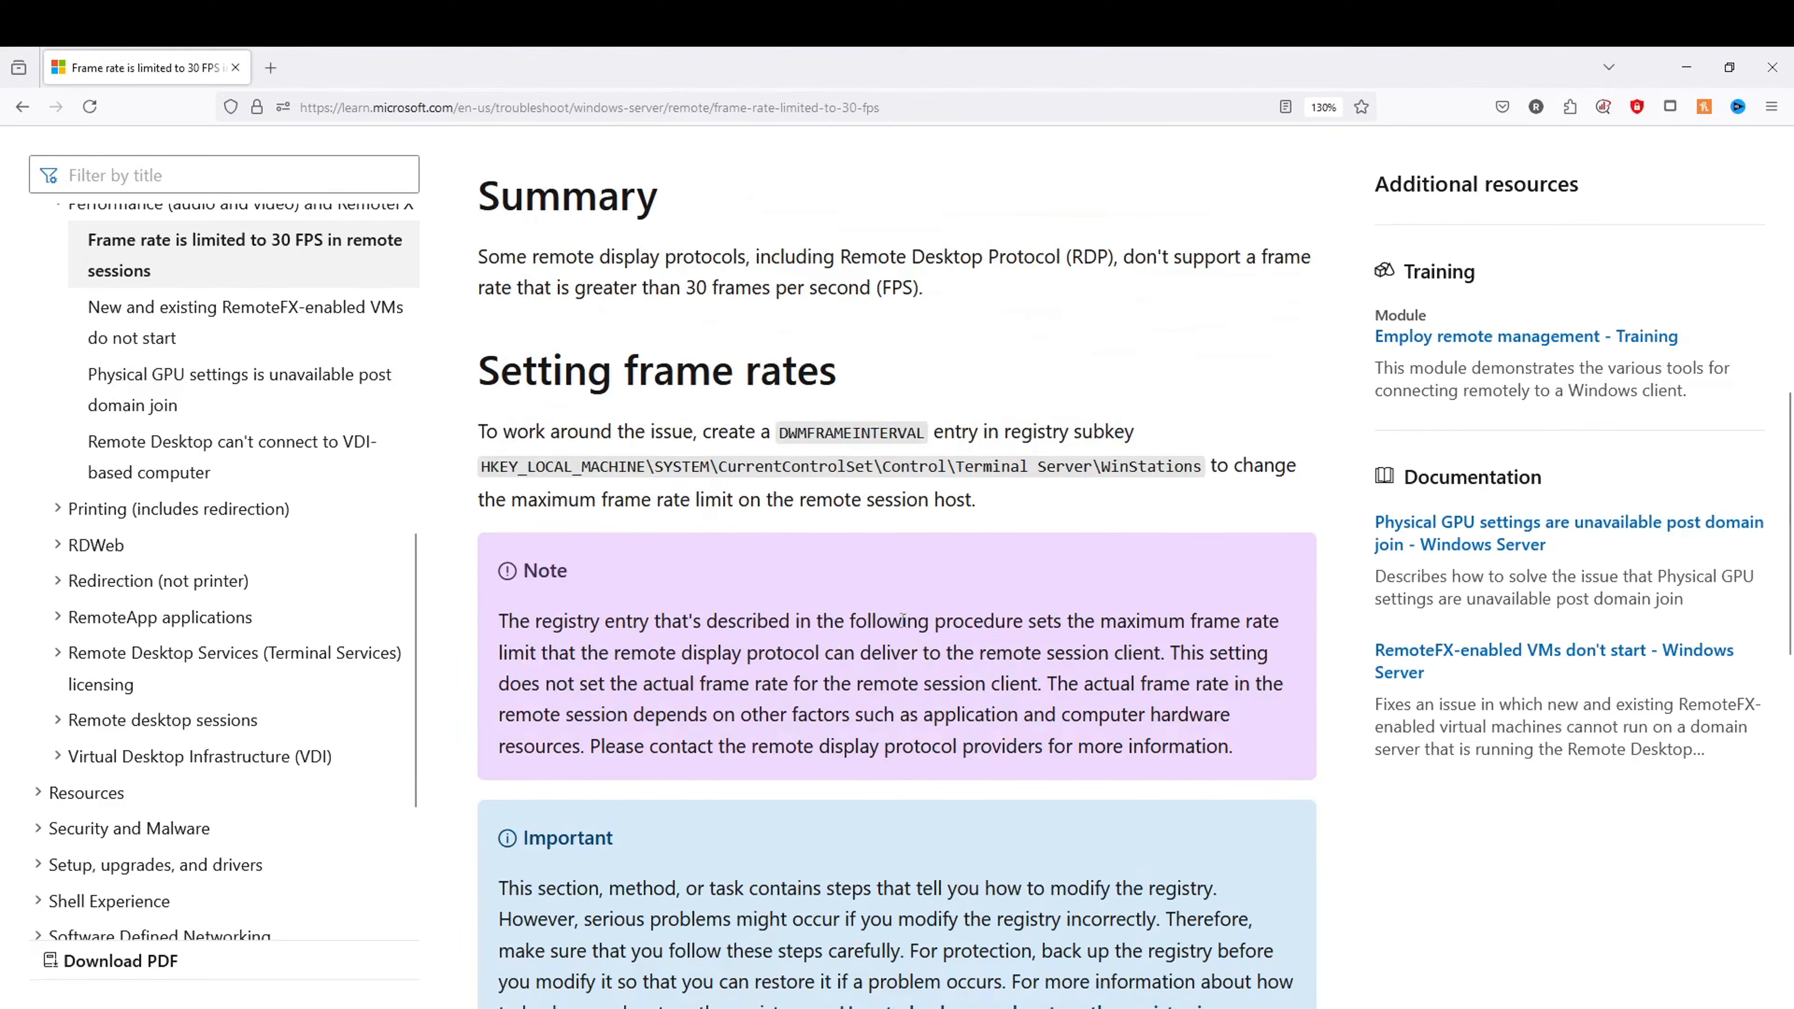
{"action": "scroll", "coordinate": [700, 780], "scroll_direction": "down", "scroll_amount": 7}
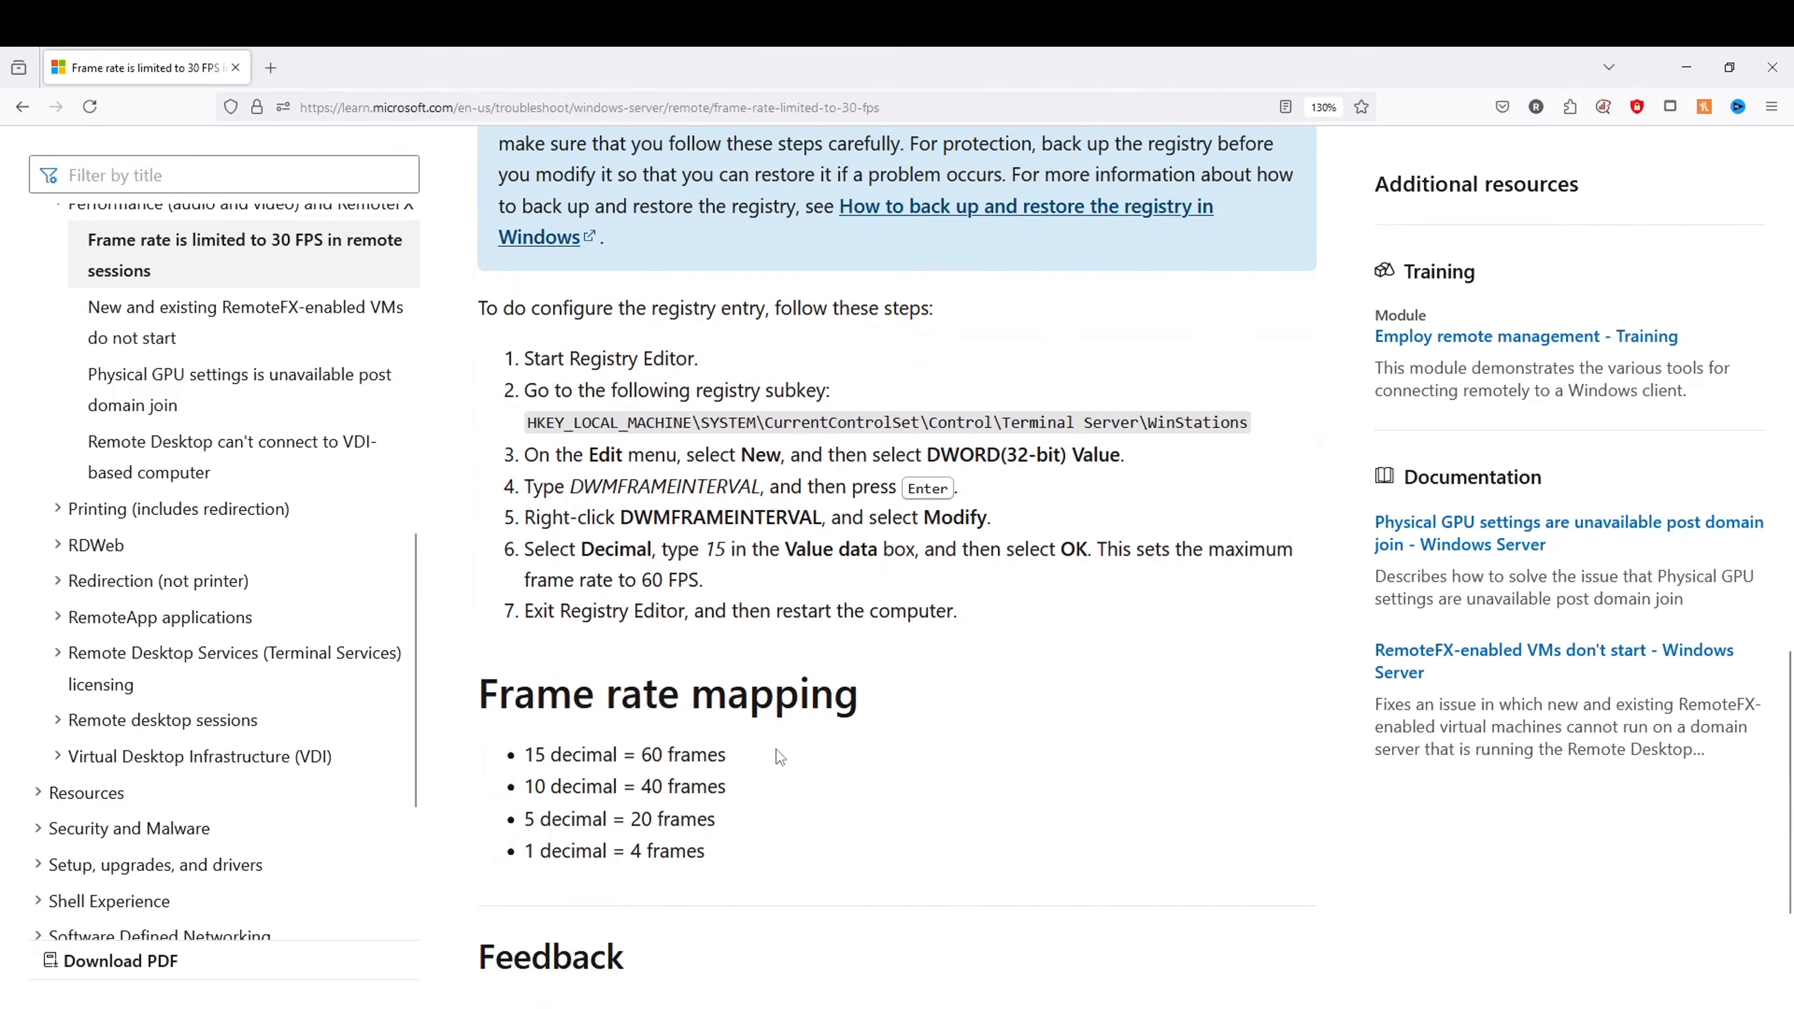
{"action": "scroll", "coordinate": [777, 753], "scroll_direction": "up", "scroll_amount": 5}
{"action": "scroll", "coordinate": [779, 757], "scroll_direction": "up", "scroll_amount": 20}
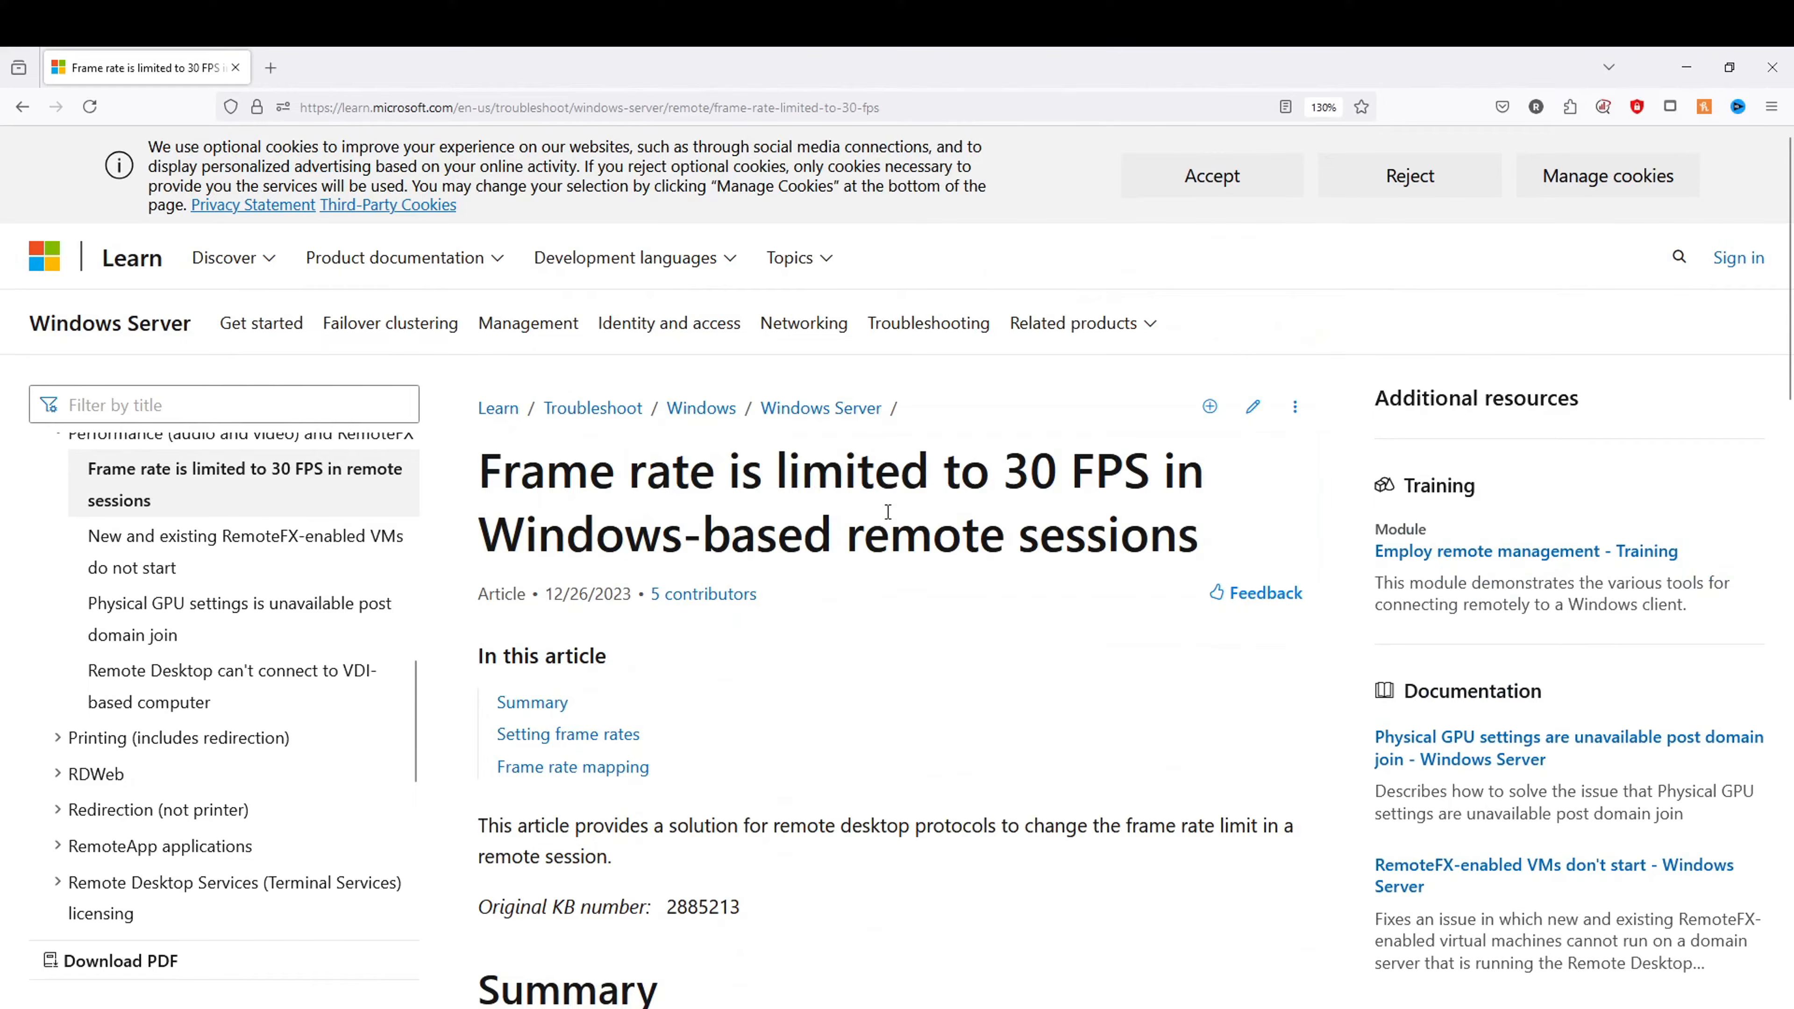
- Read the article's title and introduction about changing the frame rate limit in a remote session
{"action": "left_click_drag", "start_coordinate": [799, 463], "coordinate": [1060, 453]}
{"action": "left_click", "coordinate": [1140, 474]}
{"action": "left_click_drag", "start_coordinate": [1173, 472], "coordinate": [1025, 470]}
{"action": "left_click_drag", "start_coordinate": [787, 459], "coordinate": [1057, 466]}
{"action": "left_click", "coordinate": [1112, 548]}
{"action": "scroll", "coordinate": [882, 784], "scroll_direction": "down", "scroll_amount": 5}
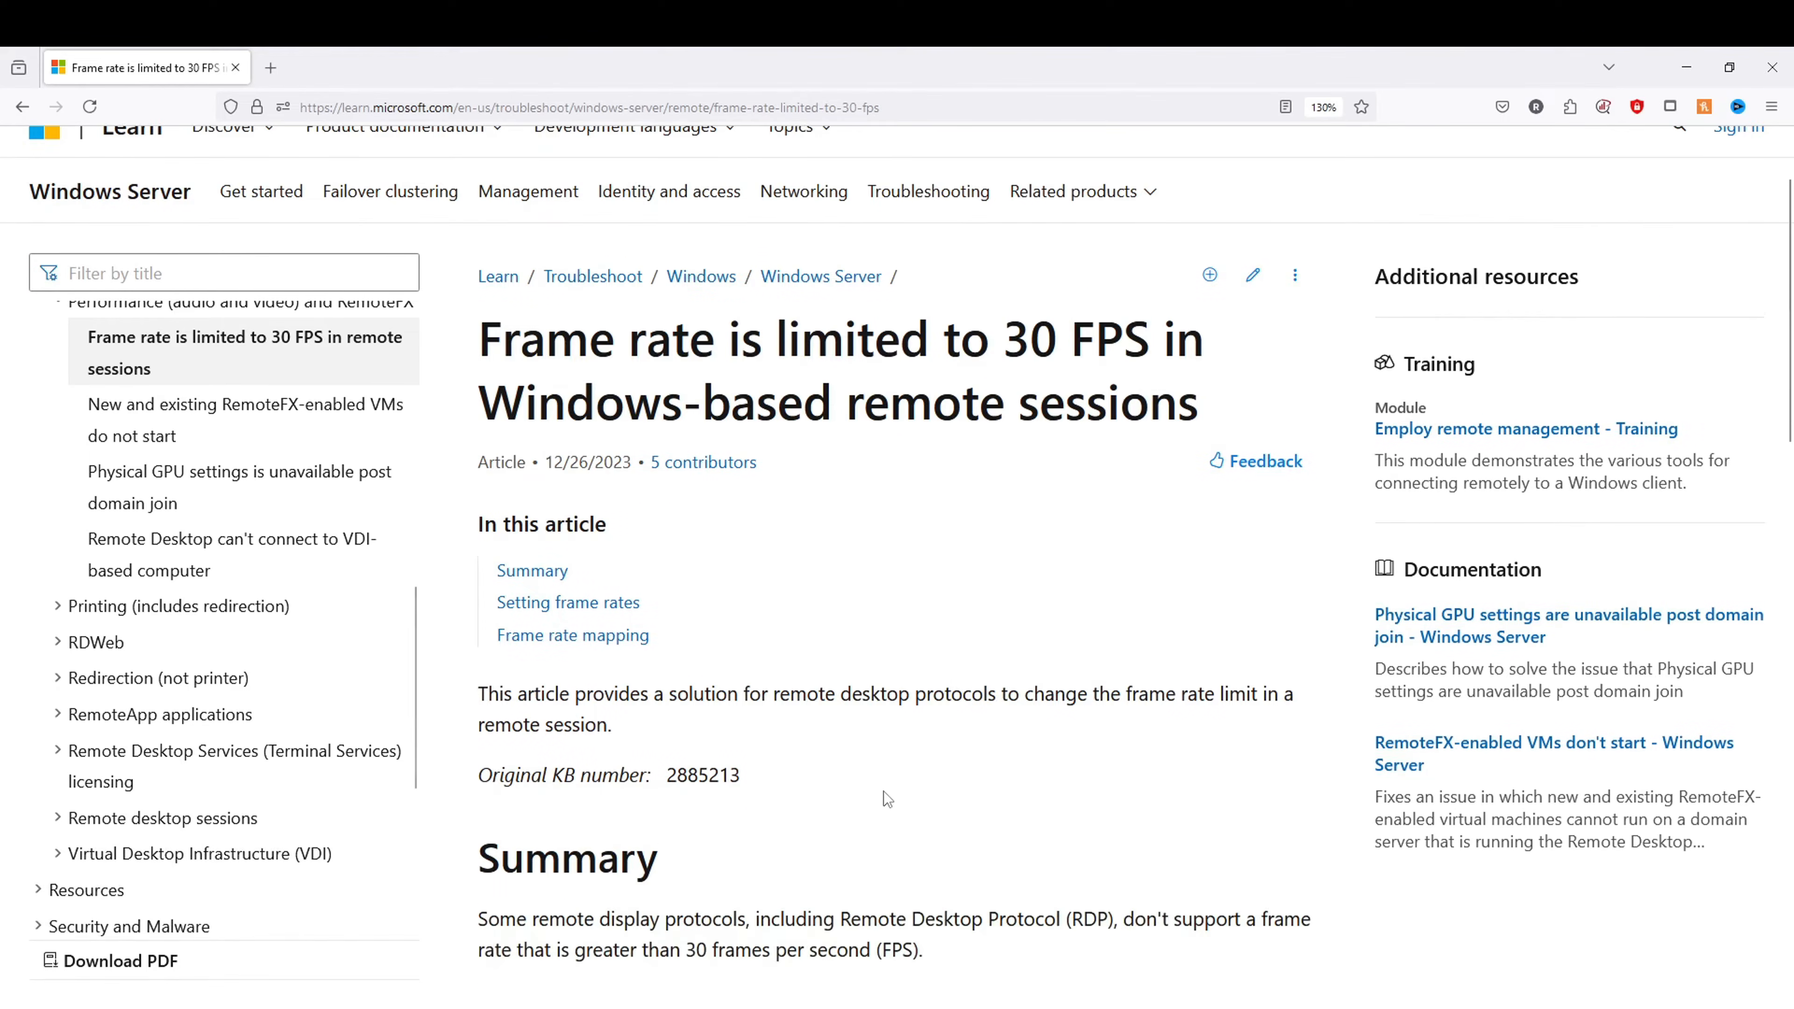
{"action": "left_click_drag", "start_coordinate": [747, 422], "coordinate": [1125, 527]}
{"action": "left_click", "coordinate": [1042, 690]}
{"action": "left_click_drag", "start_coordinate": [1020, 422], "coordinate": [1298, 458]}
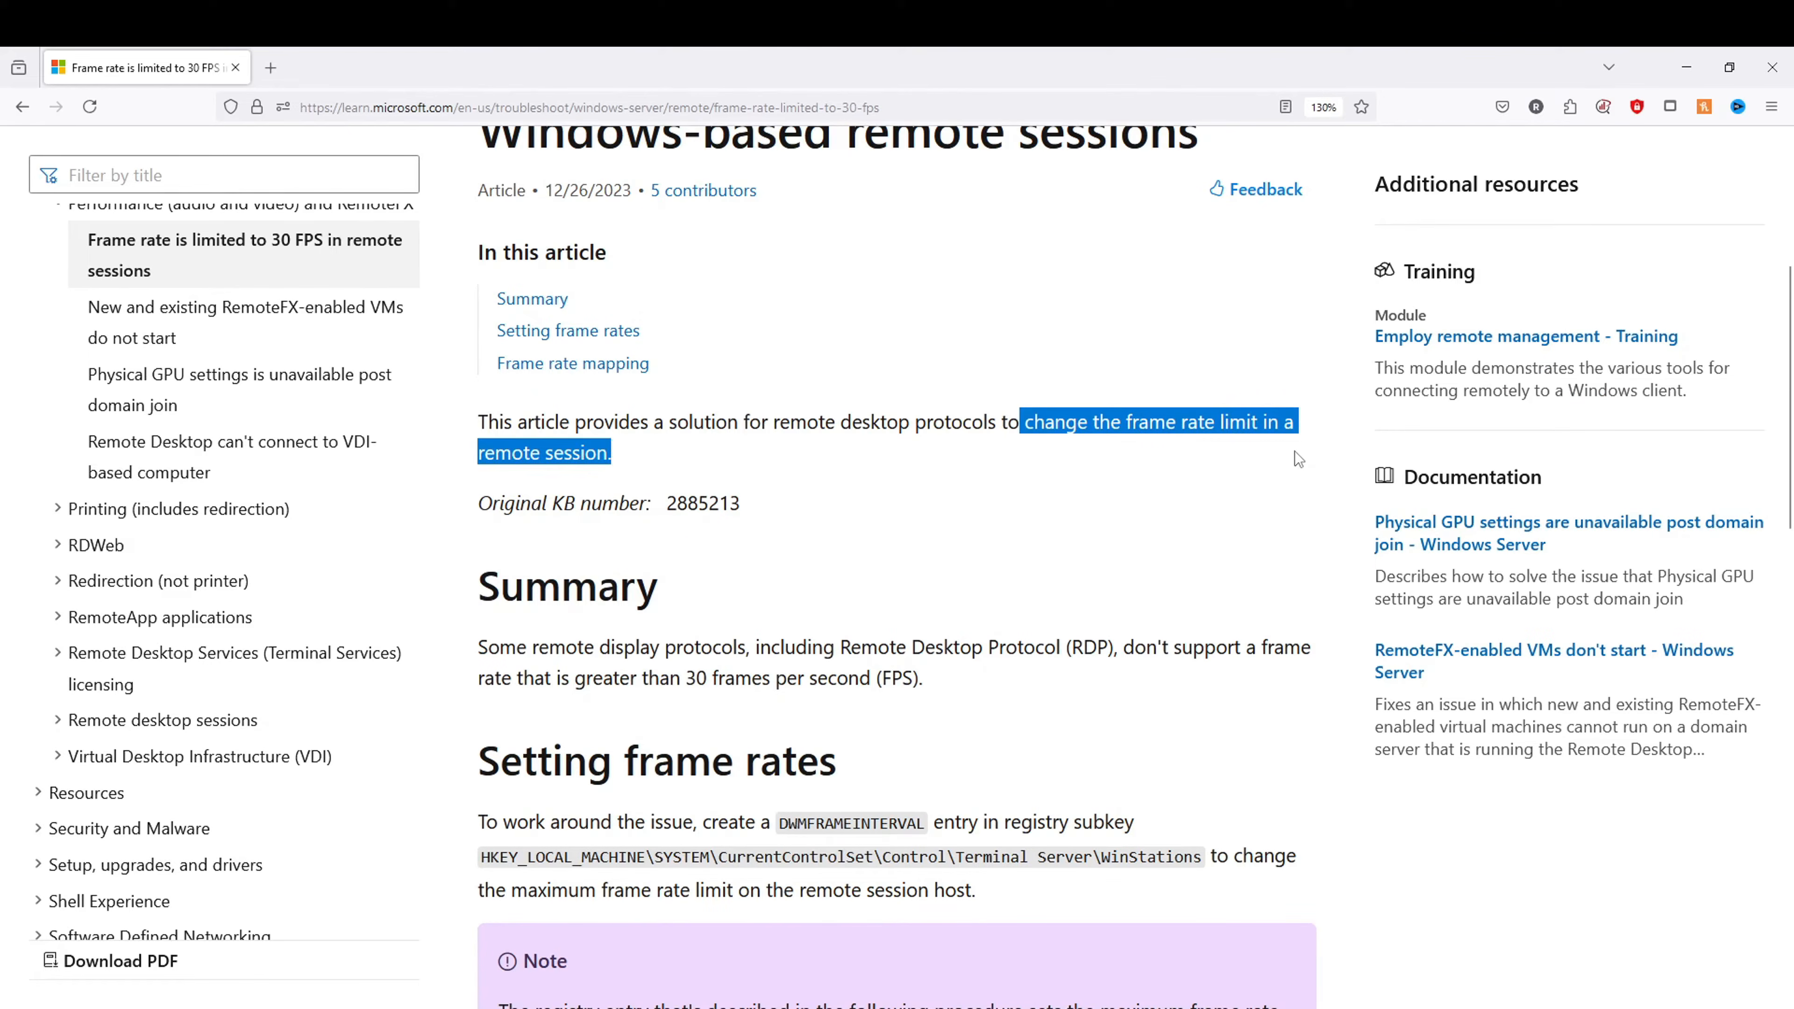
- Read the WinStations registry subkey path and the numbered steps for configuring the DWMFRAMEINTERVAL entry
{"action": "scroll", "coordinate": [787, 508], "scroll_direction": "down", "scroll_amount": 5}
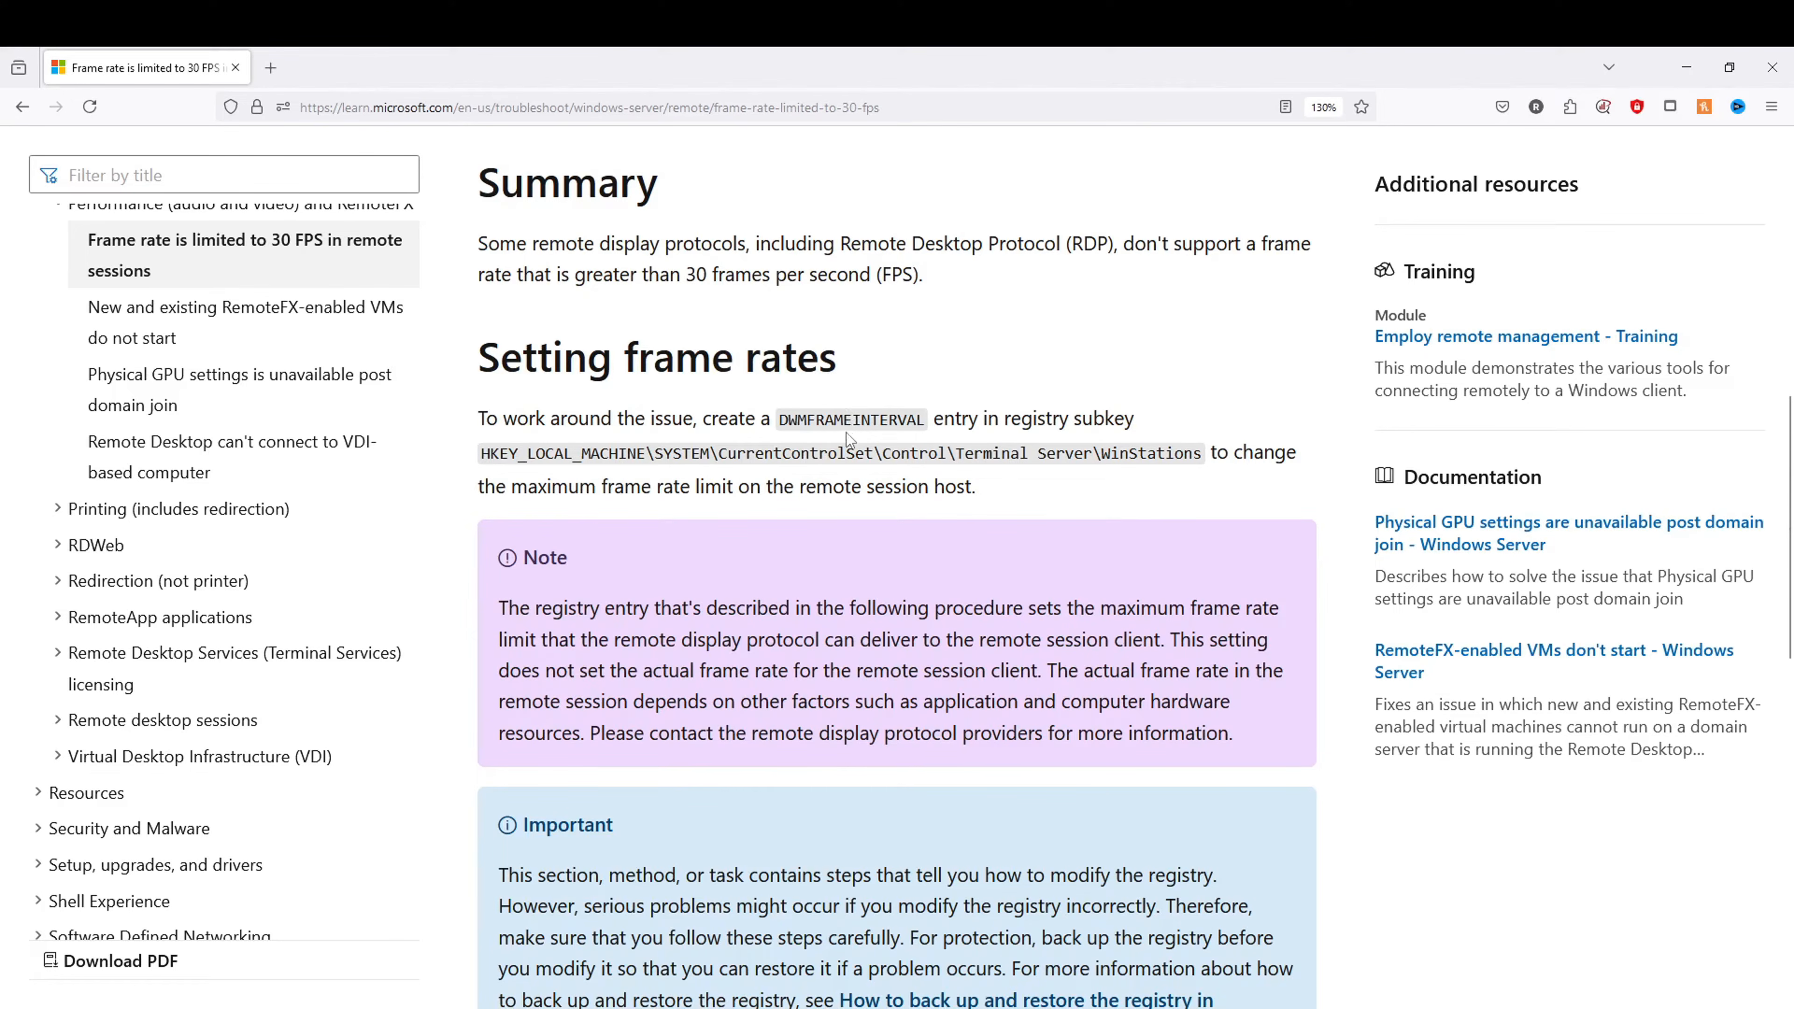
{"action": "left_click_drag", "start_coordinate": [498, 453], "coordinate": [1167, 456]}
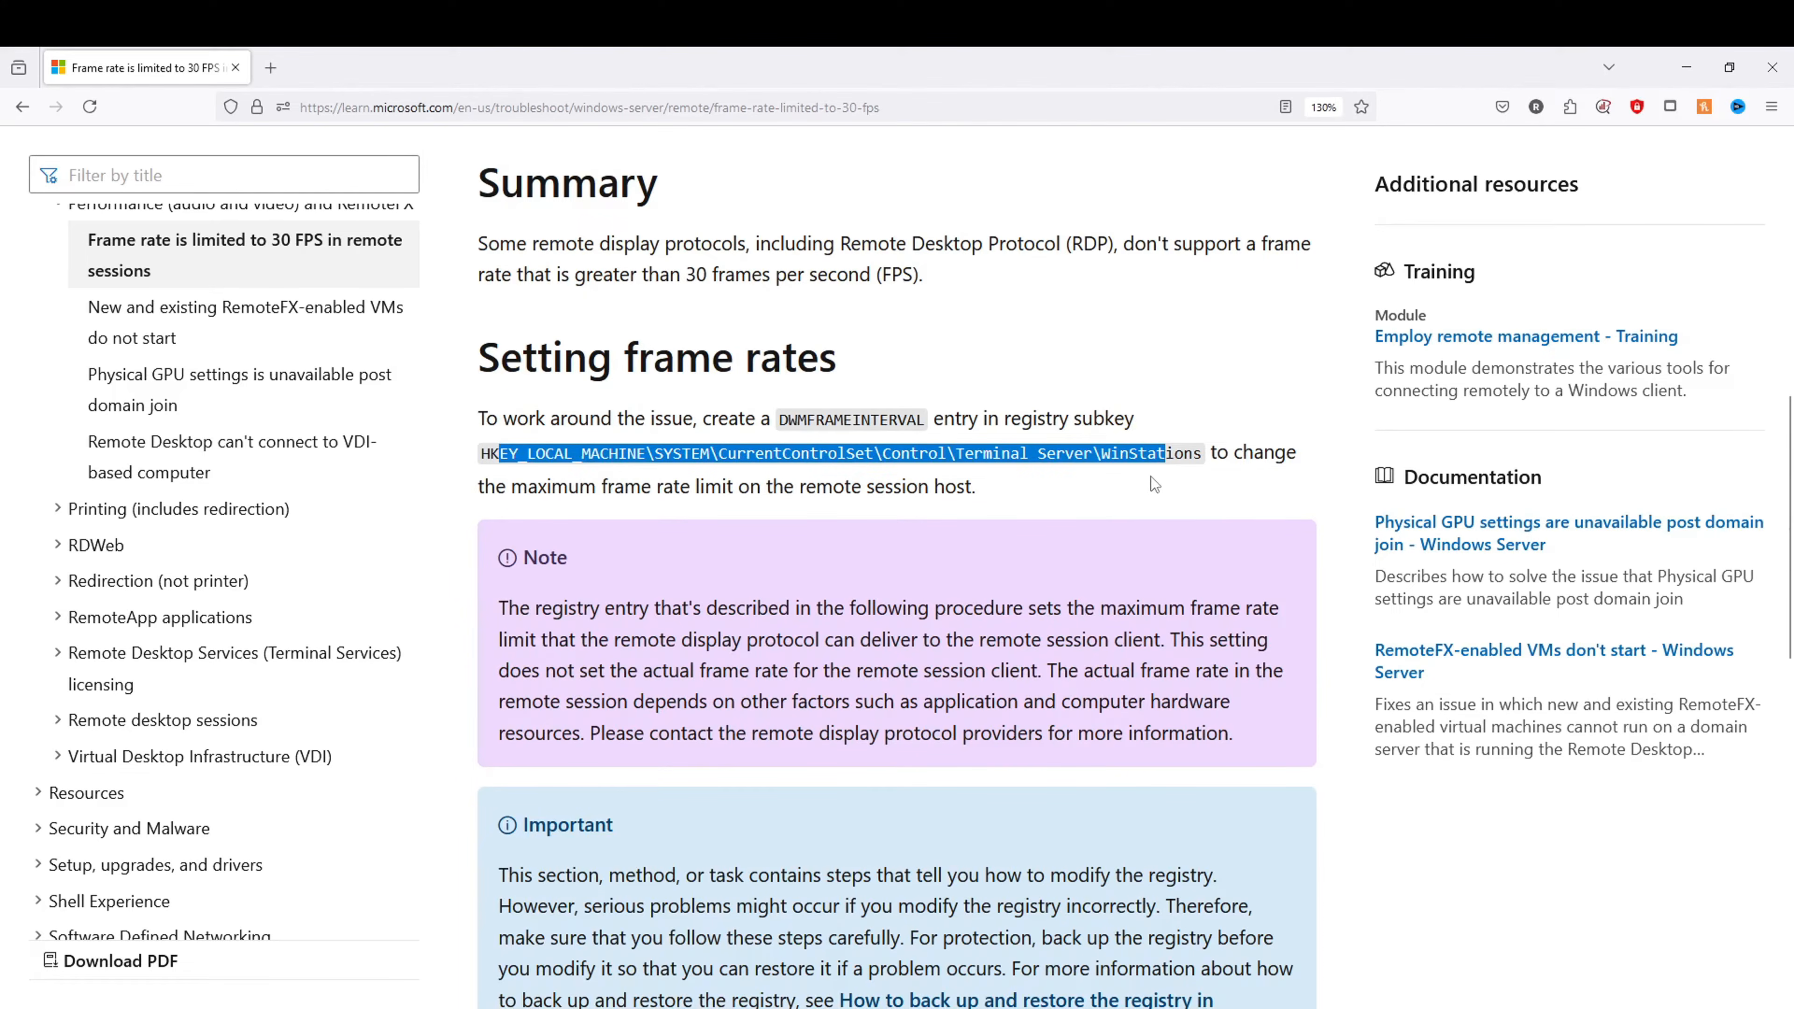
{"action": "scroll", "coordinate": [1151, 476], "scroll_direction": "down", "scroll_amount": 8}
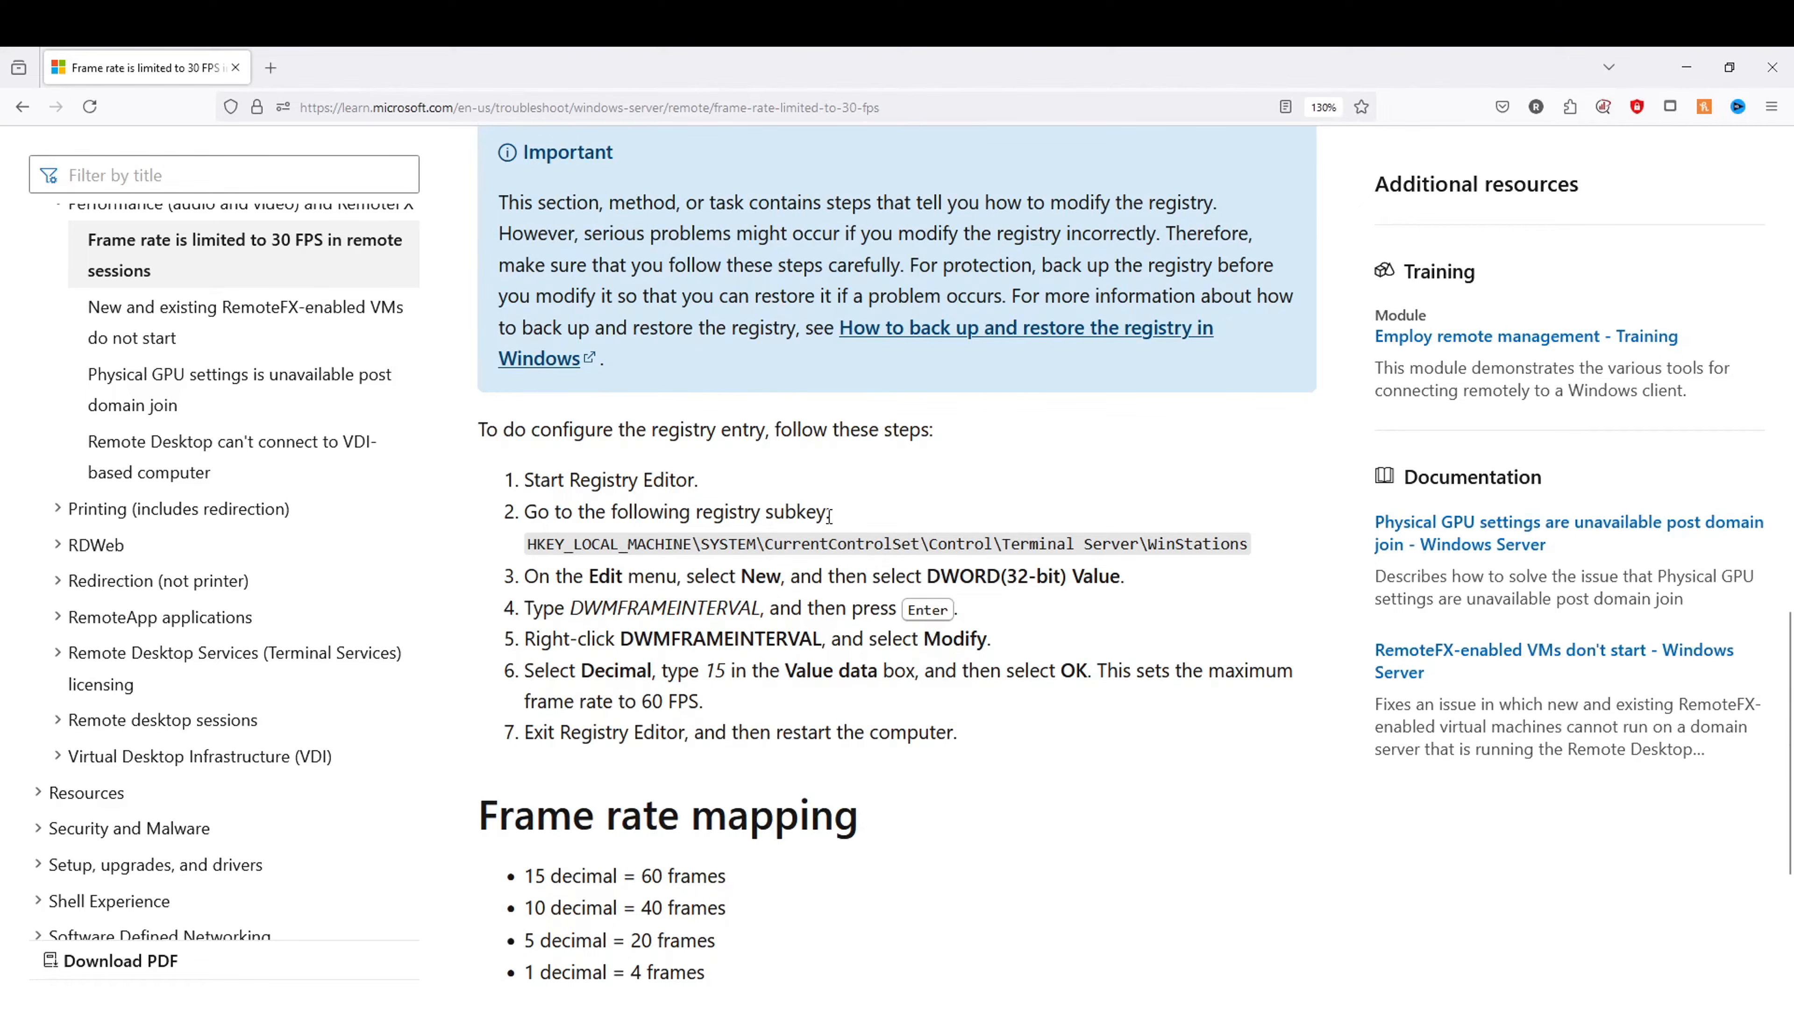
{"action": "left_click_drag", "start_coordinate": [477, 429], "coordinate": [986, 721]}
{"action": "left_click", "coordinate": [970, 710]}
- Open Registry Editor by running regedit
{"action": "key", "text": "super+r"}
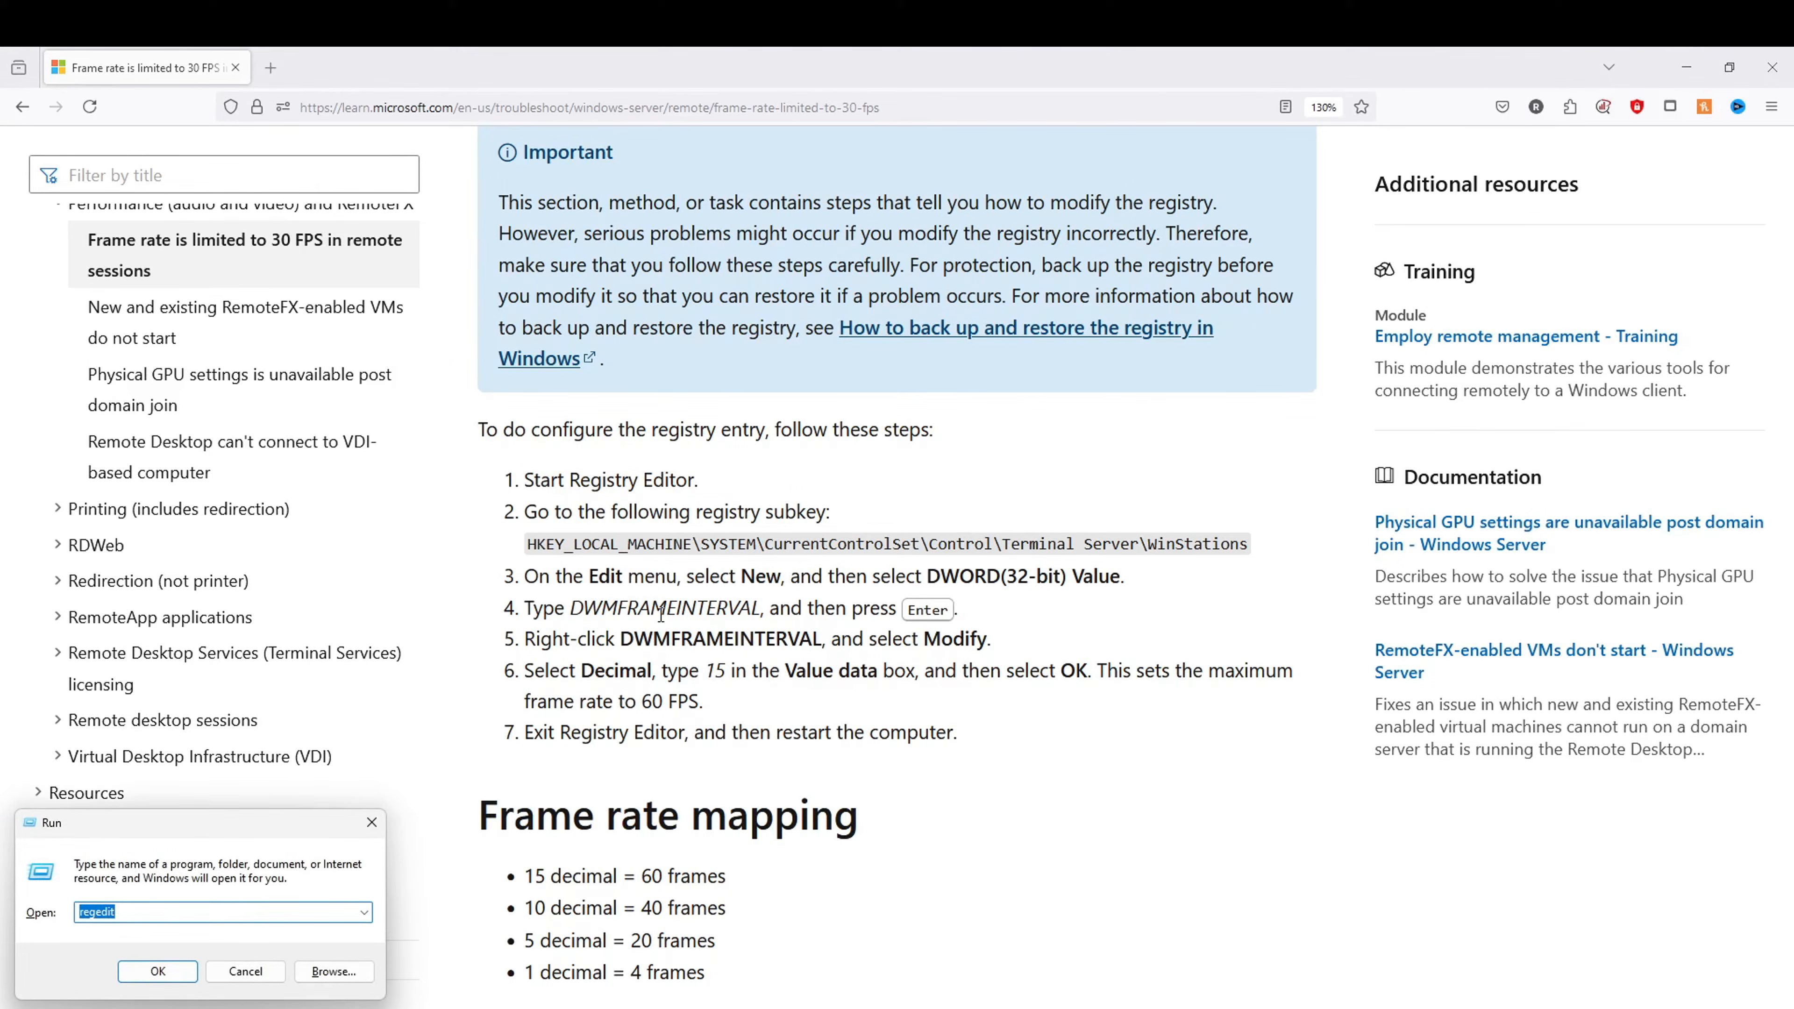
{"action": "left_click_drag", "start_coordinate": [176, 829], "coordinate": [835, 365]}
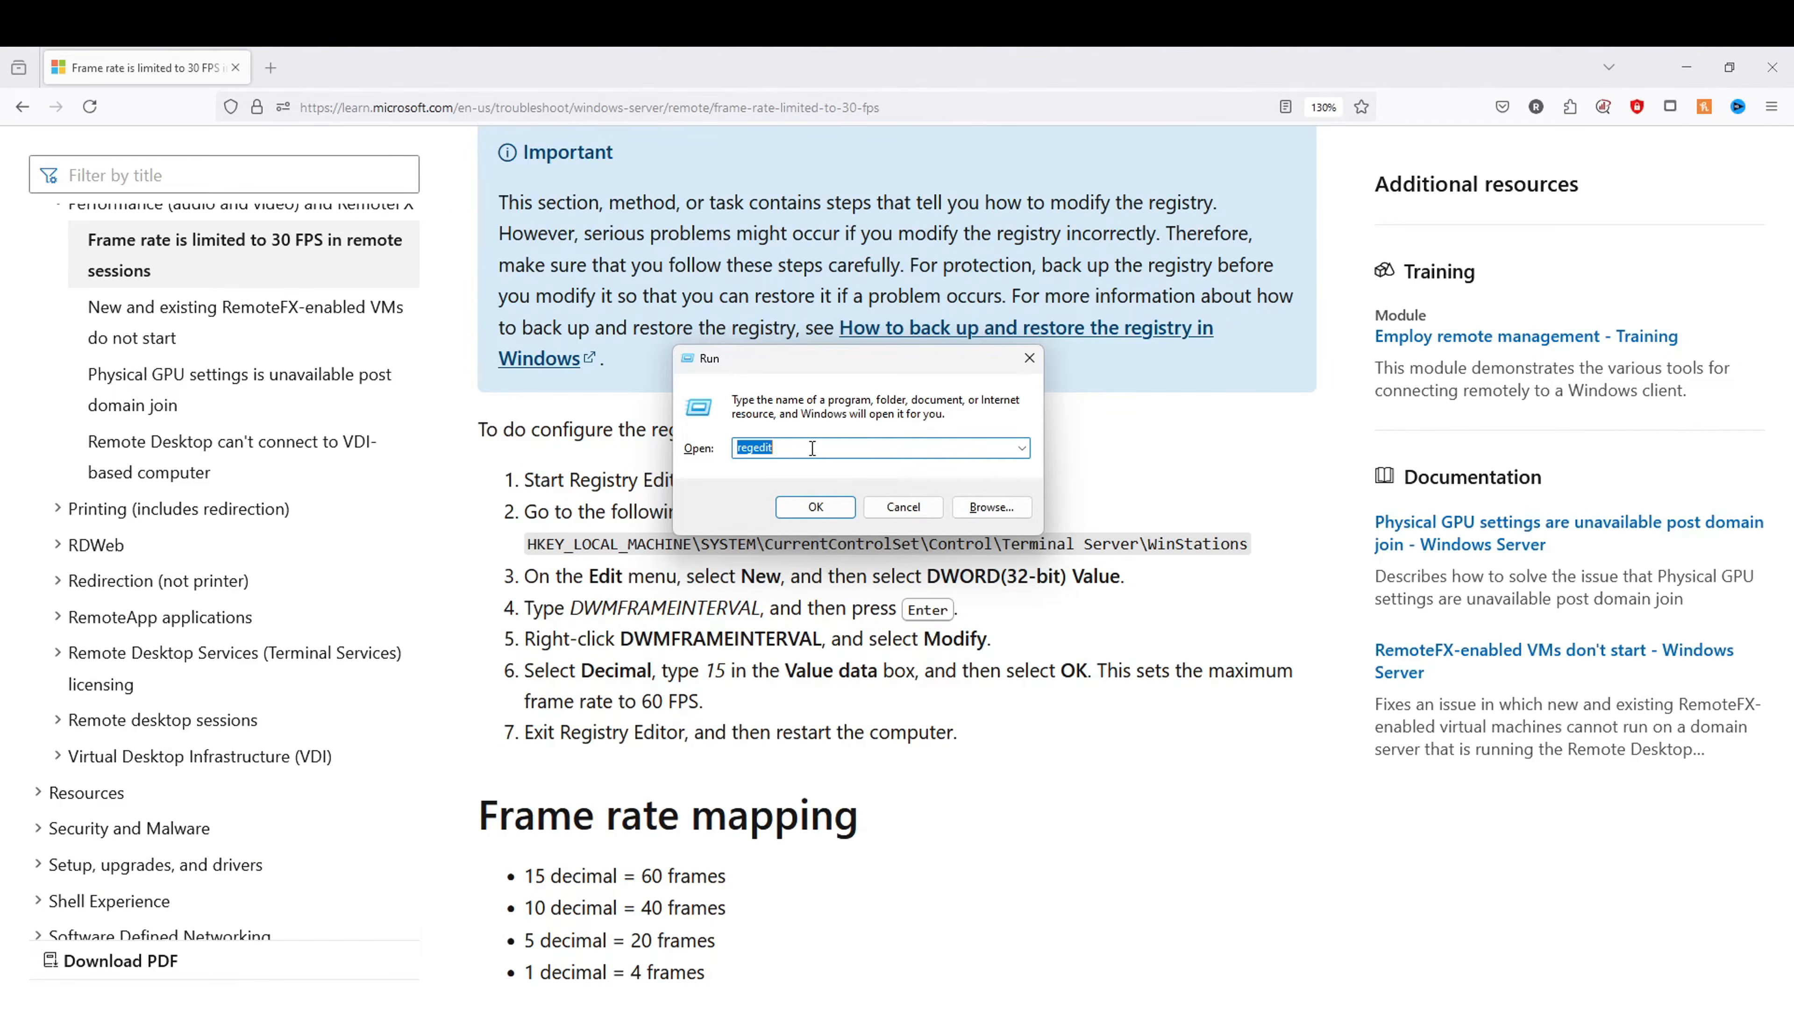
{"action": "left_click_drag", "start_coordinate": [815, 369], "coordinate": [807, 311]}
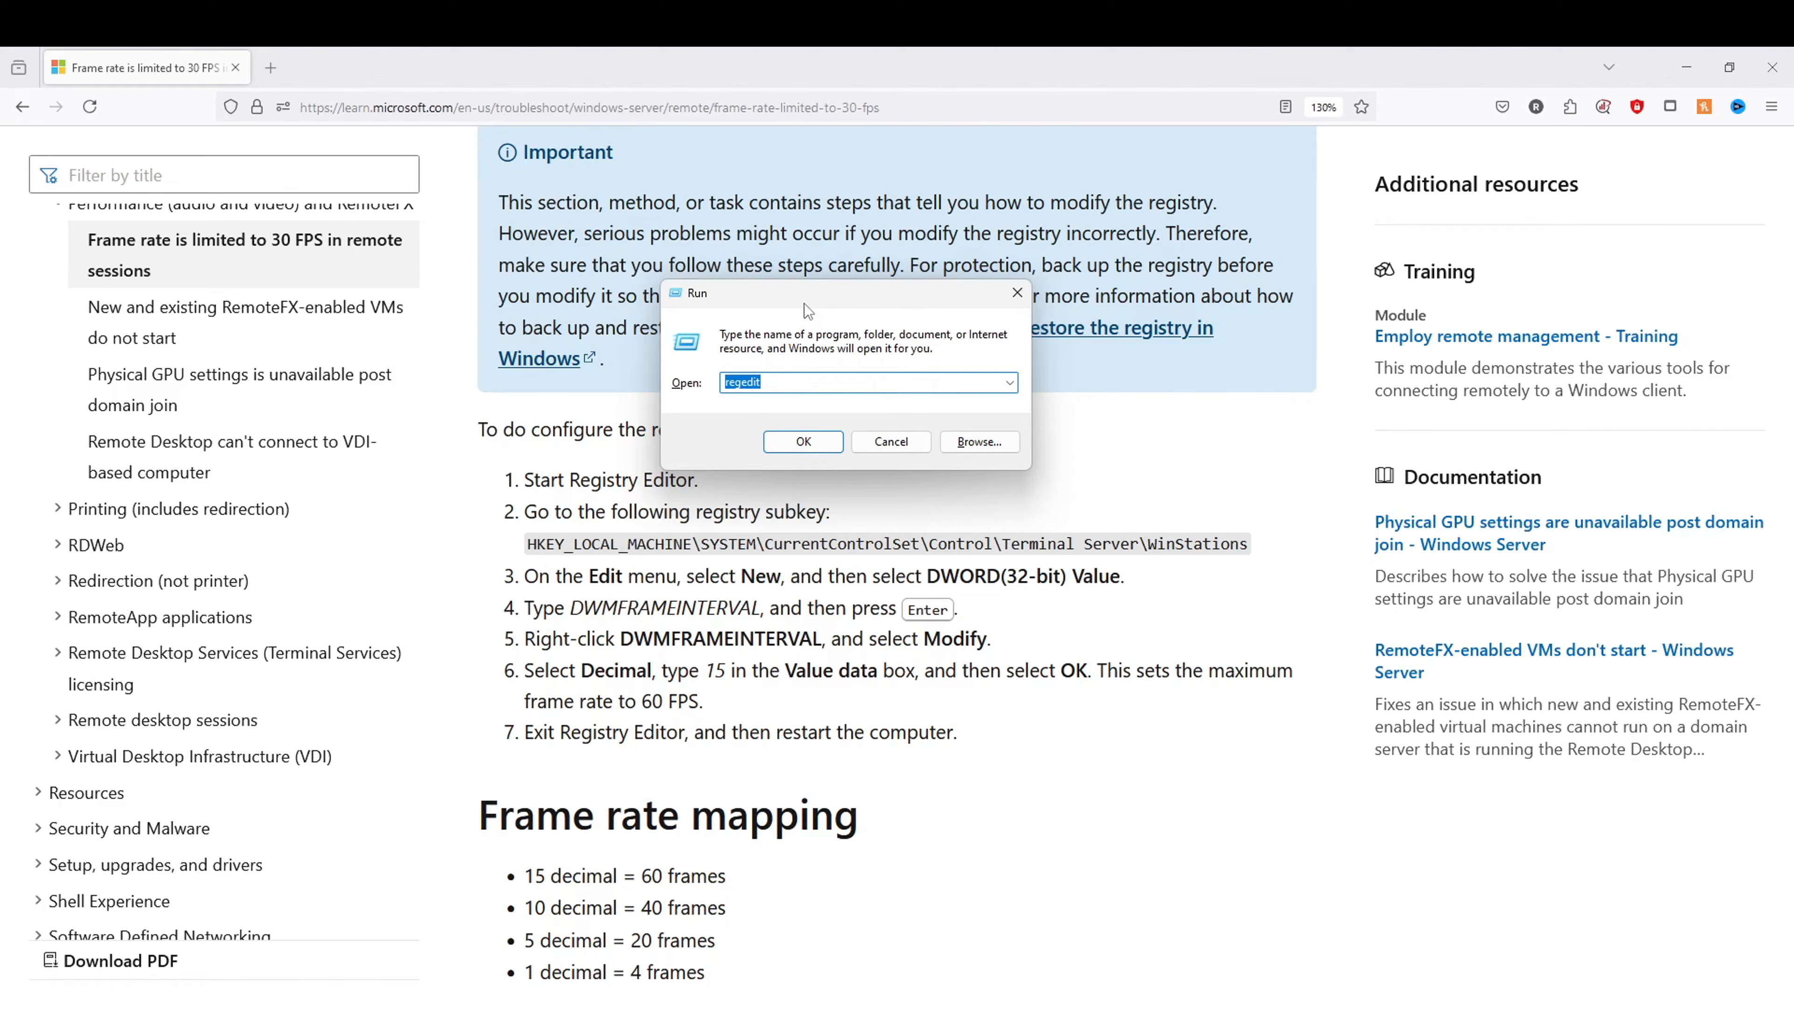
{"action": "left_click", "coordinate": [803, 441]}
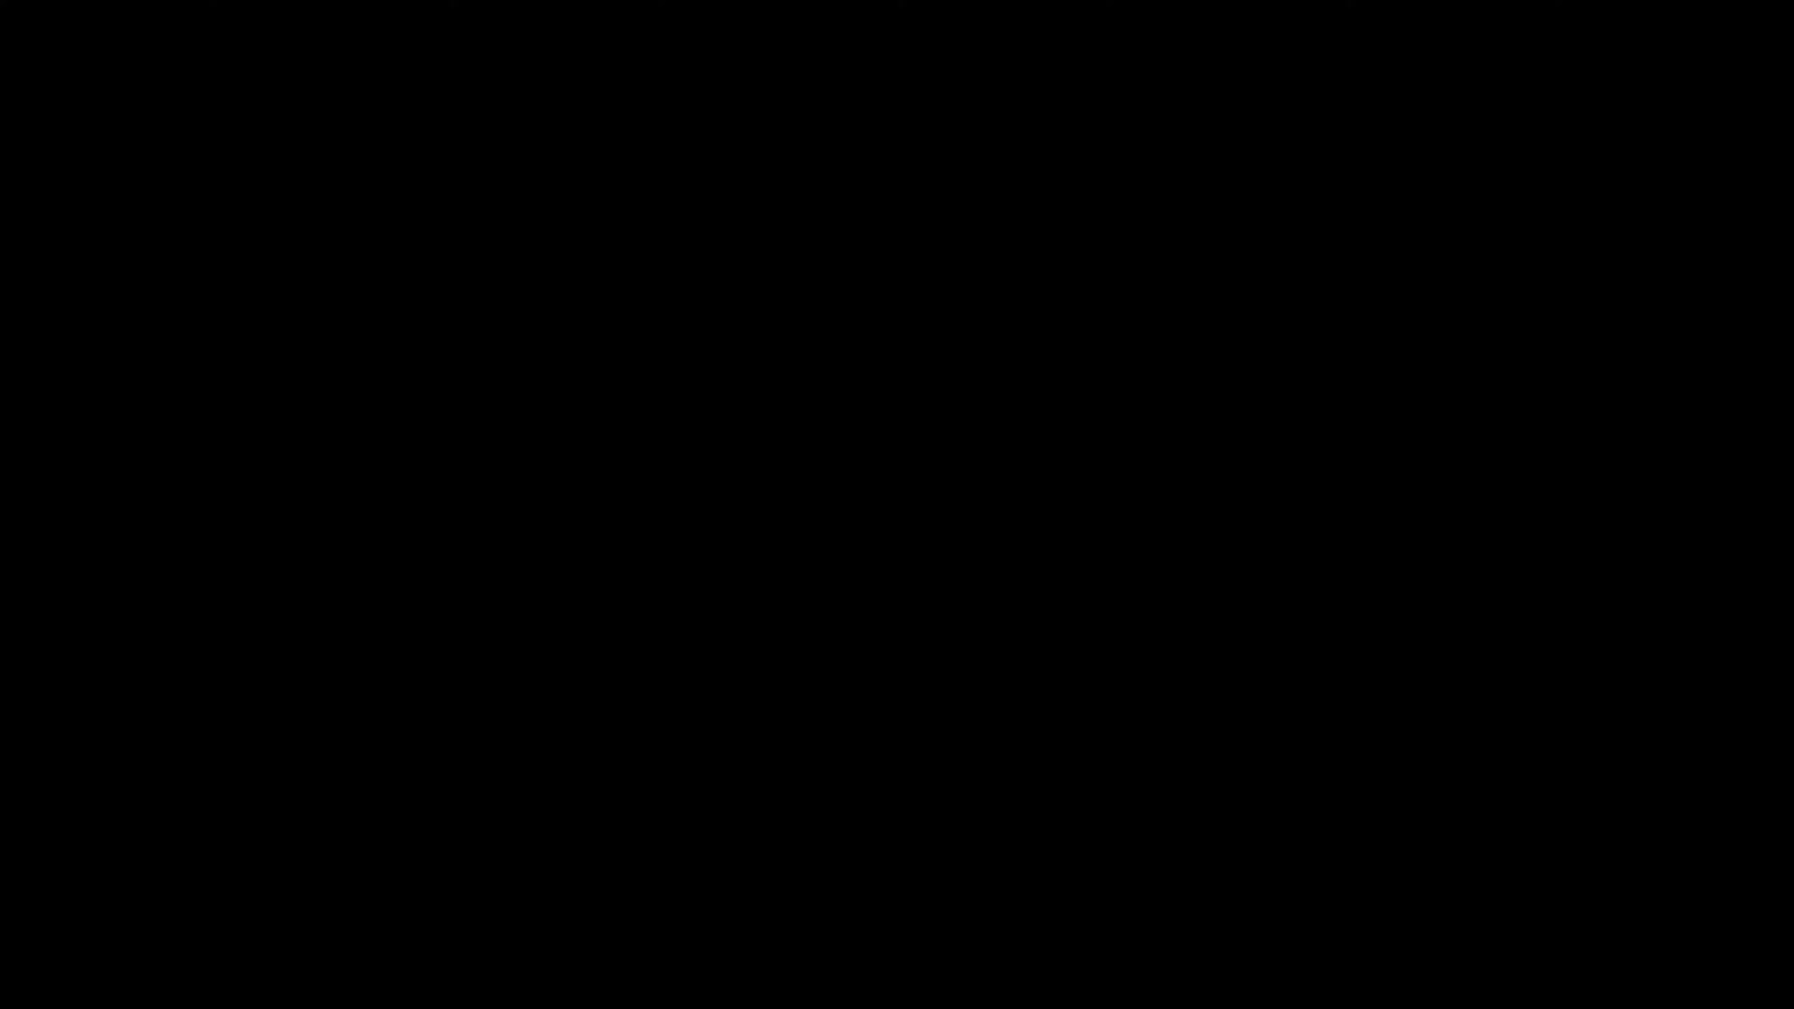
- Collapse the HKEY_LOCAL_MACHINE branch in the registry tree and maximize the Registry Editor window
{"action": "scroll", "coordinate": [521, 289], "scroll_direction": "up", "scroll_amount": 20}
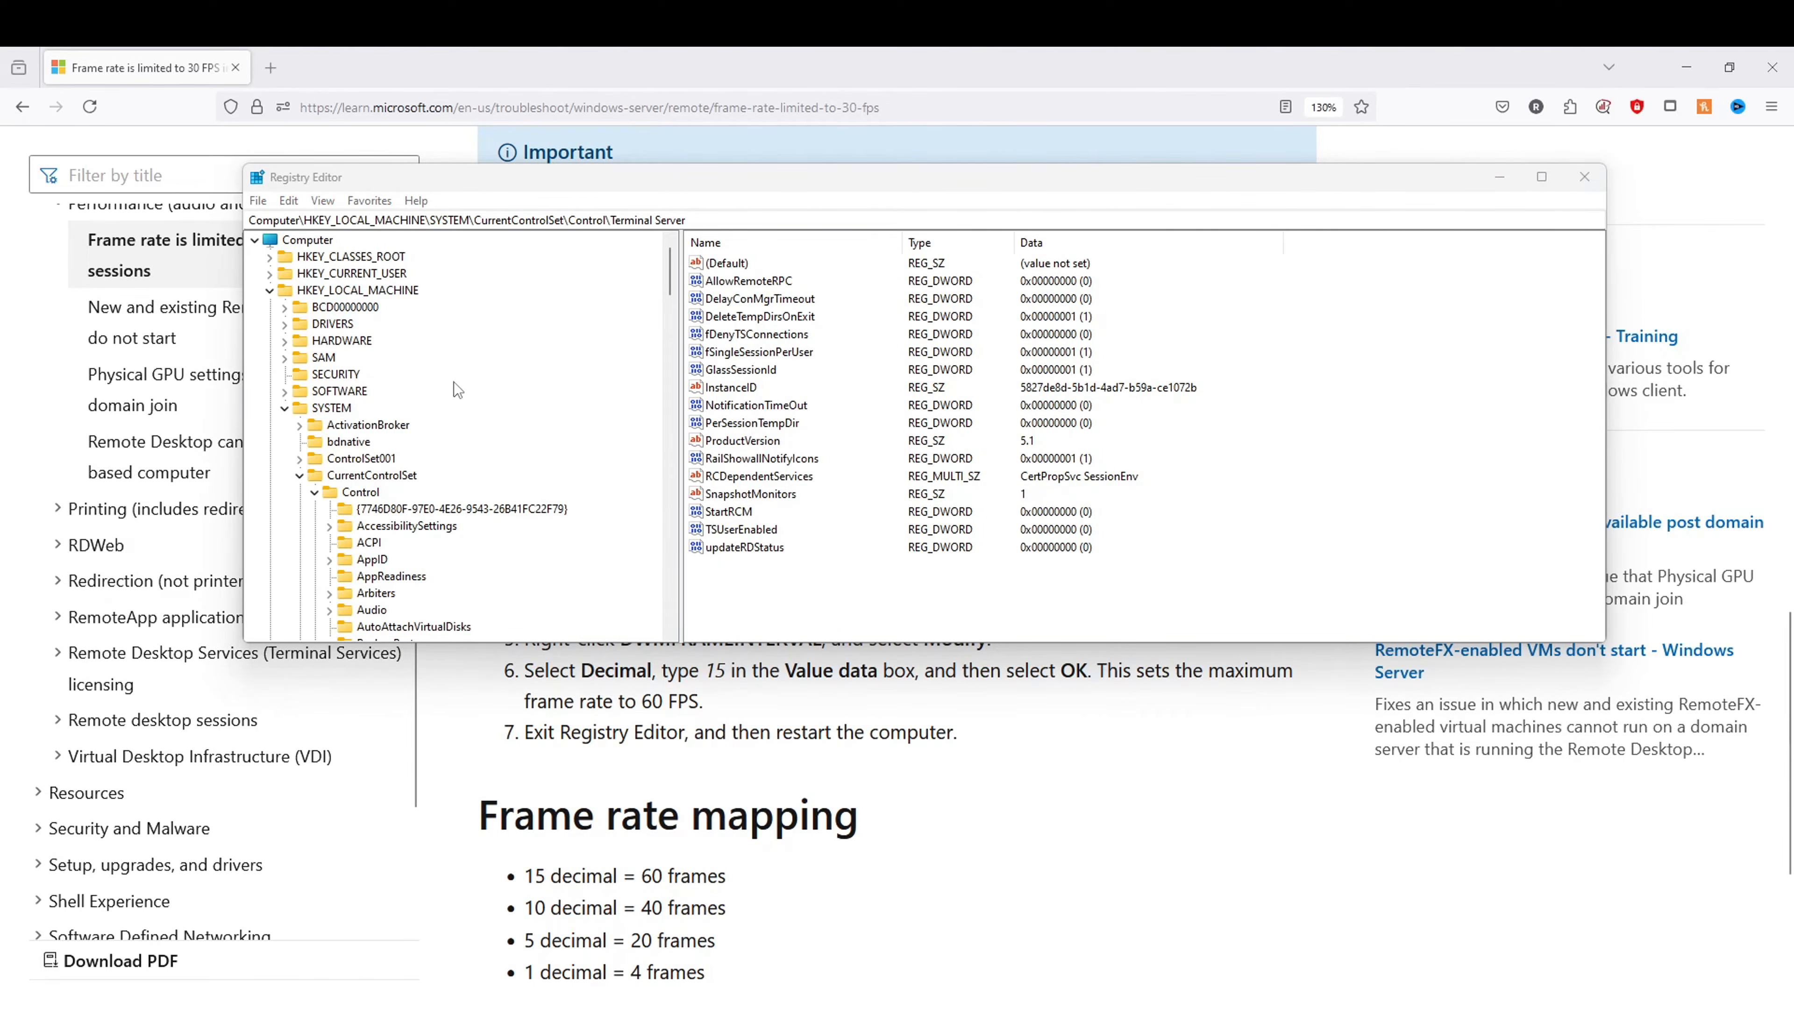
{"action": "left_click", "coordinate": [269, 290]}
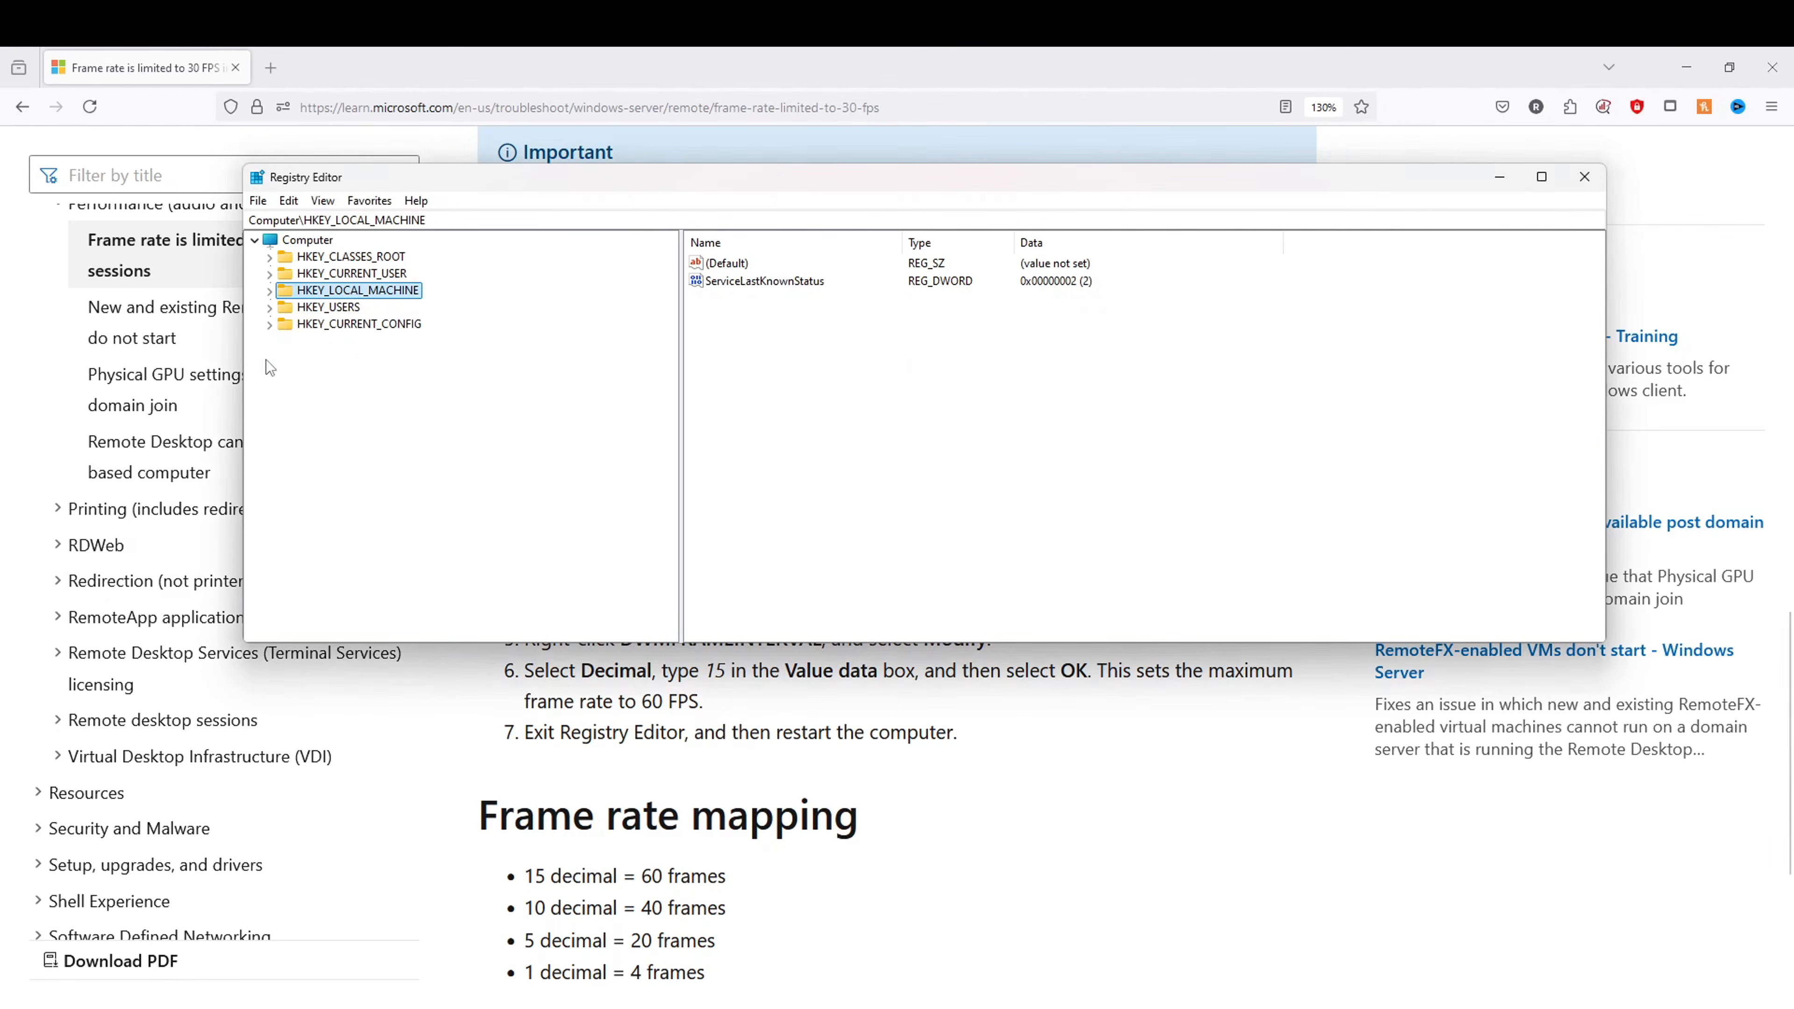
{"action": "left_click", "coordinate": [1546, 182]}
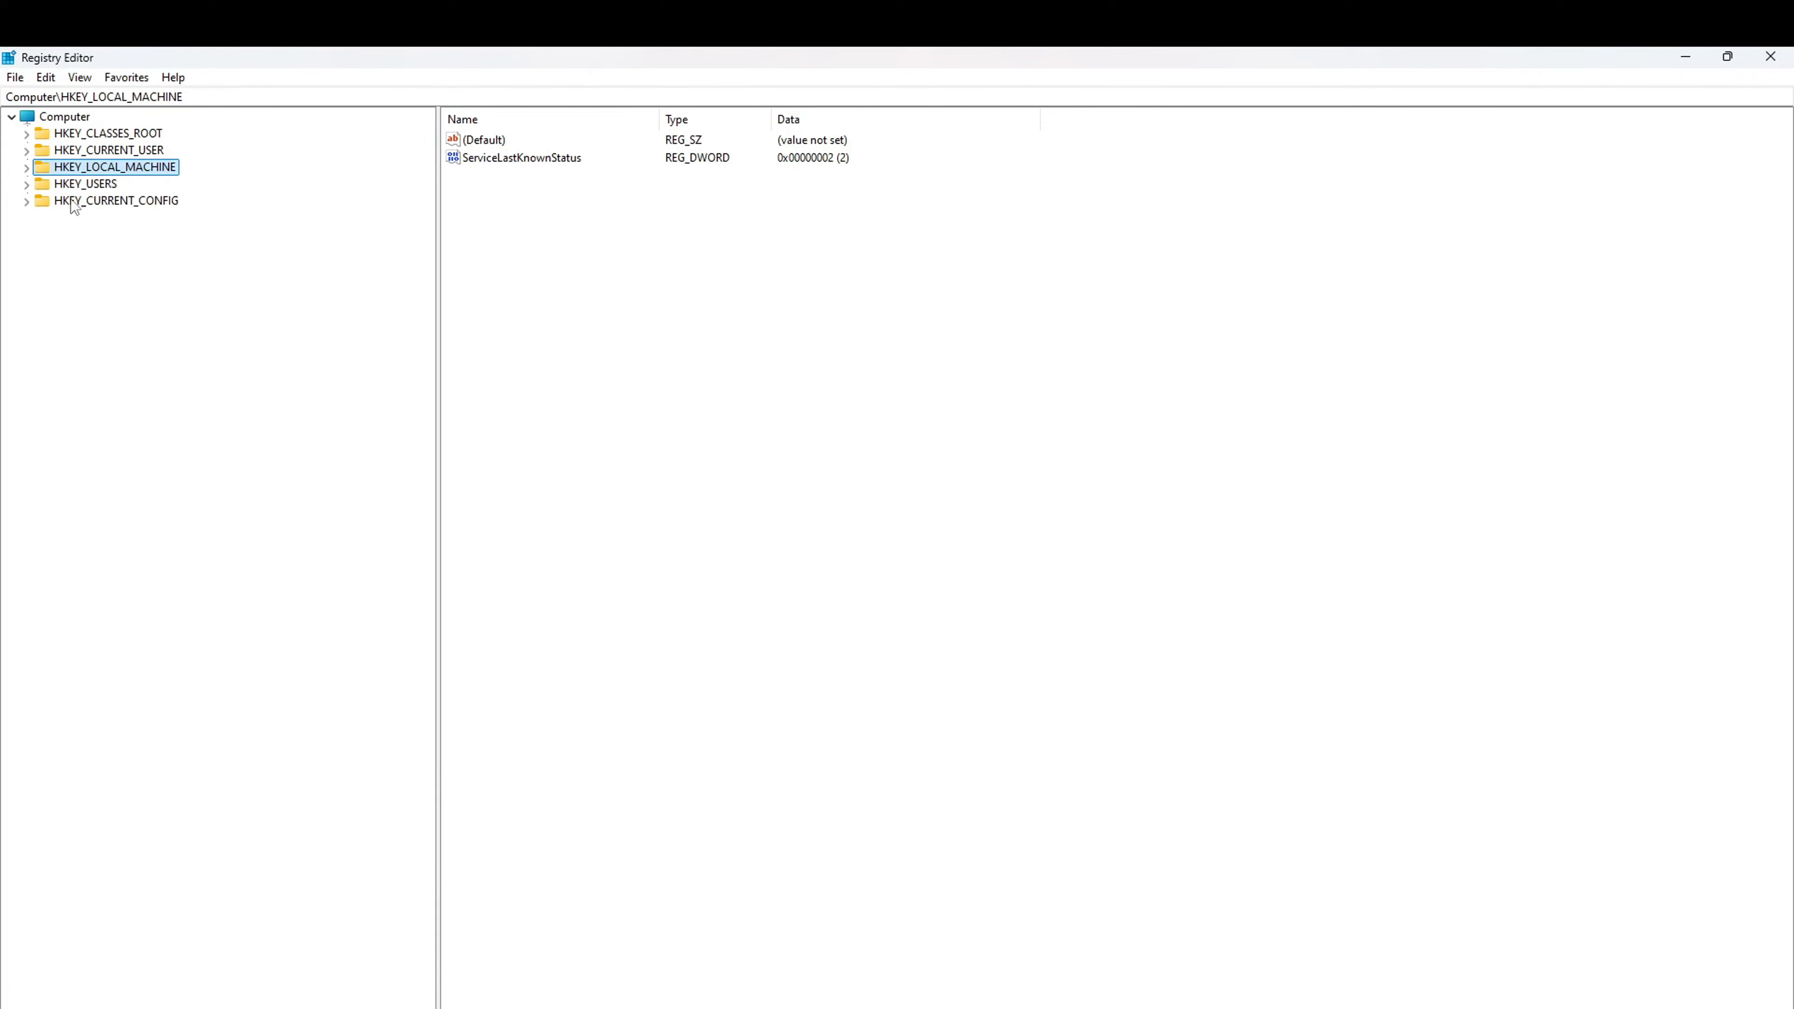
- Expand the registry tree through HKEY_LOCAL_MACHINE, SYSTEM and CurrentControlSet
{"action": "left_click", "coordinate": [26, 167]}
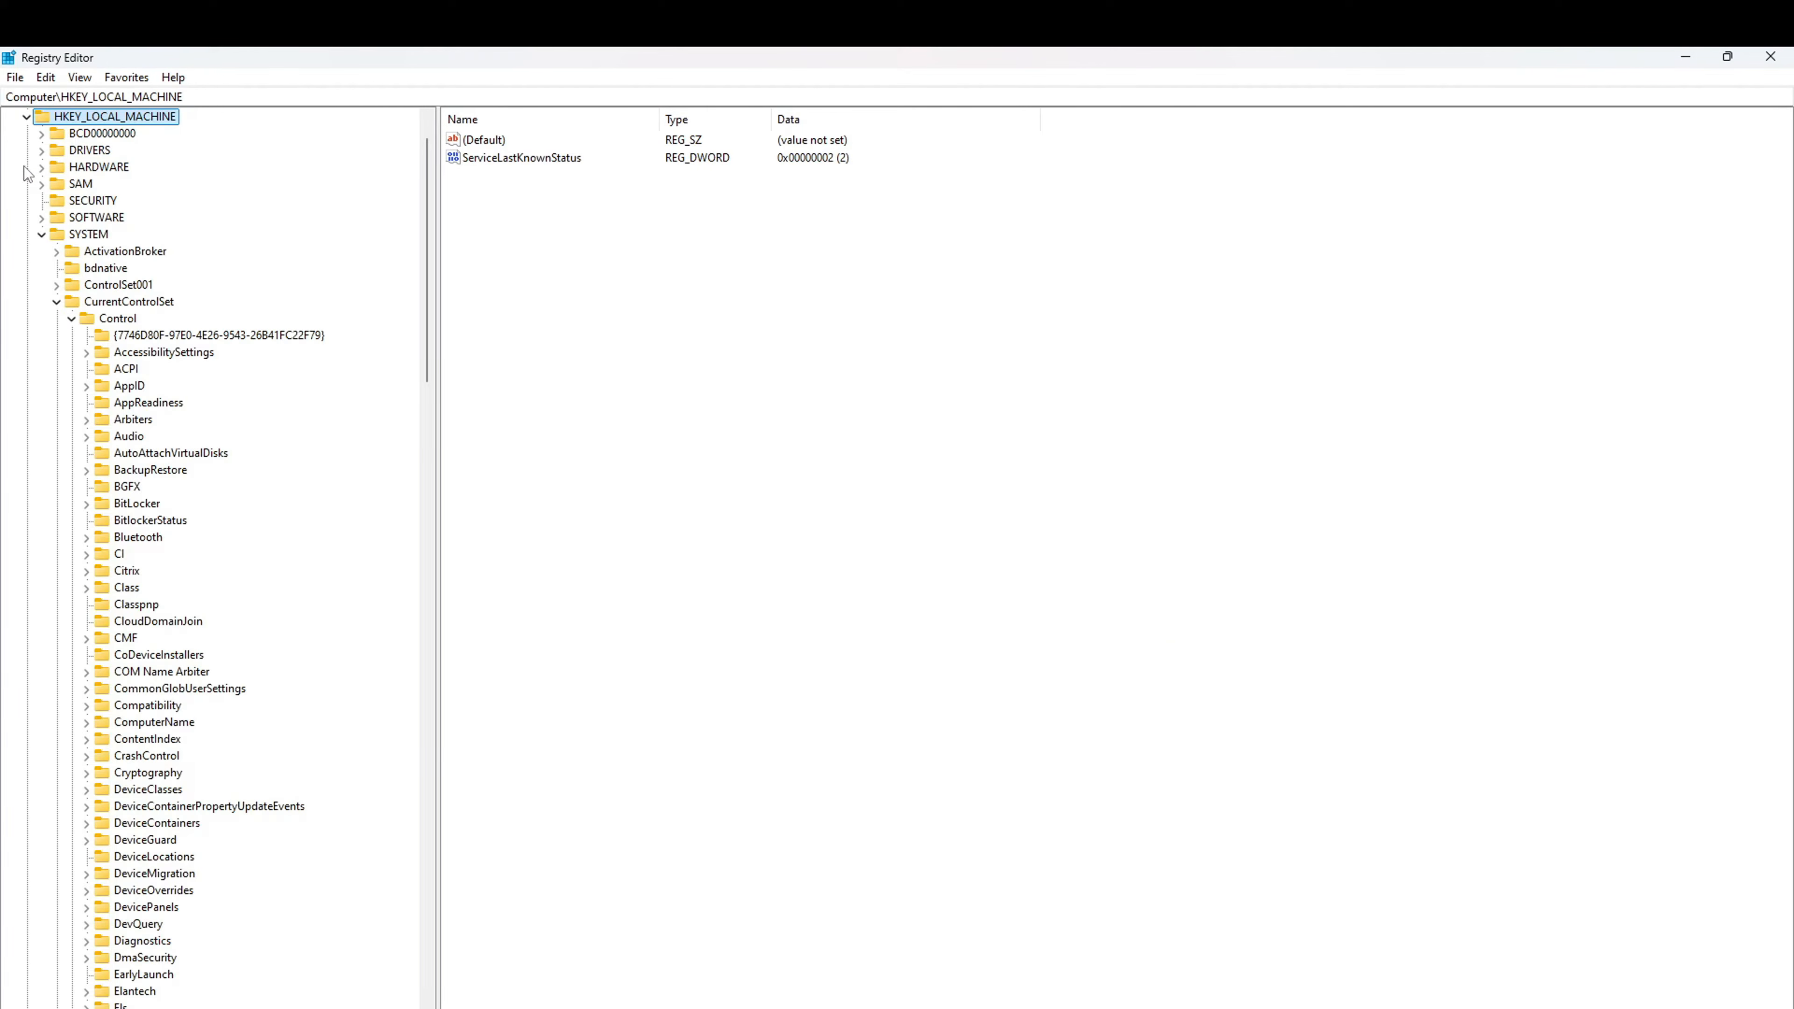
{"action": "left_click", "coordinate": [88, 234]}
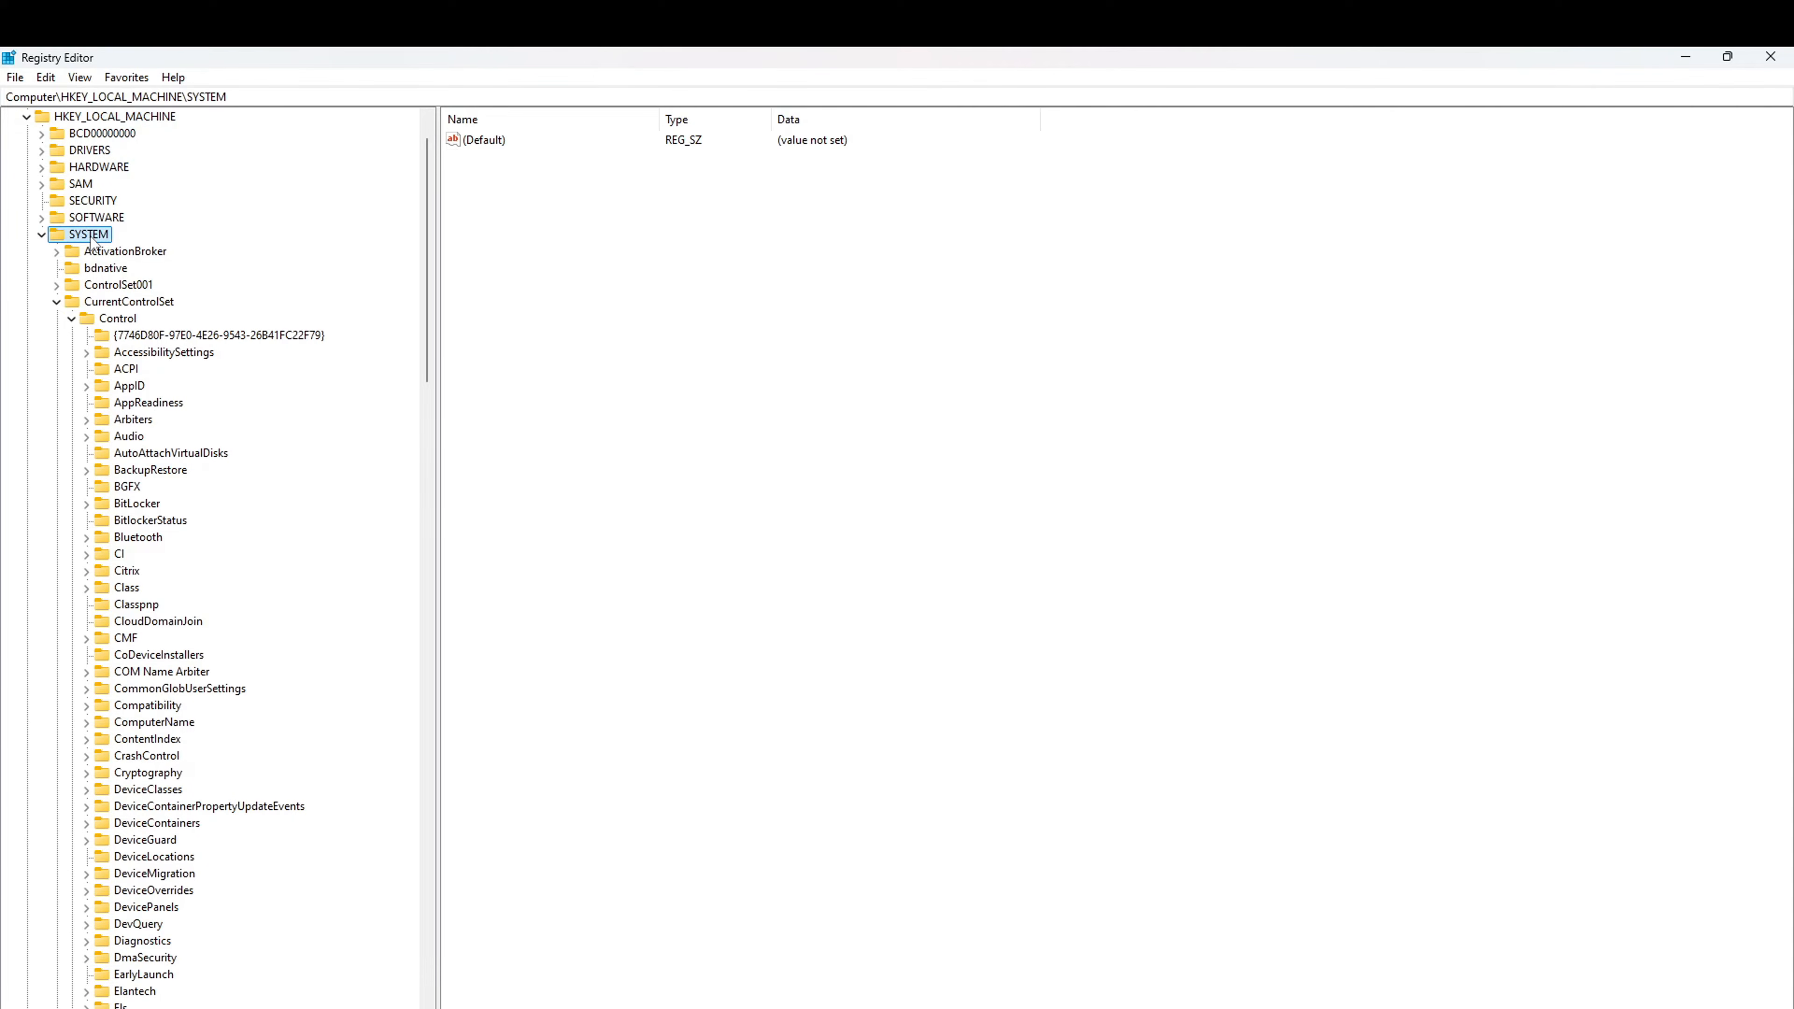
{"action": "left_click", "coordinate": [42, 235]}
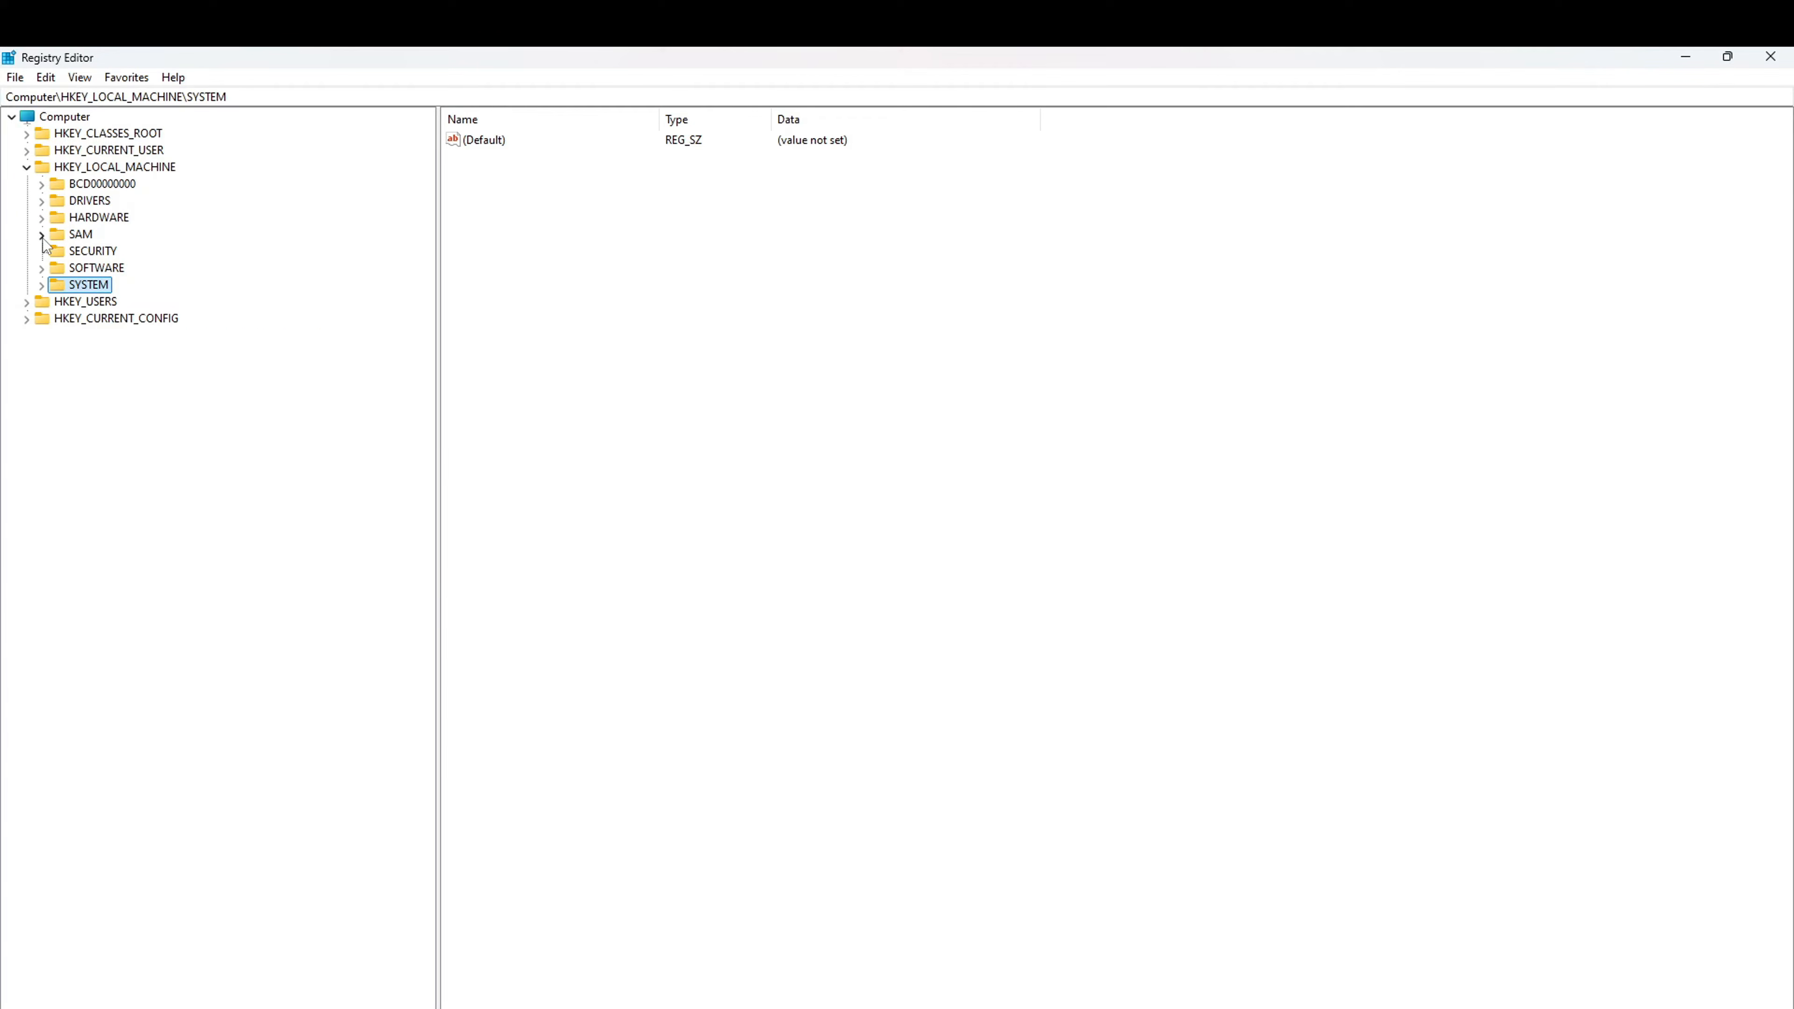
{"action": "left_click", "coordinate": [42, 285]}
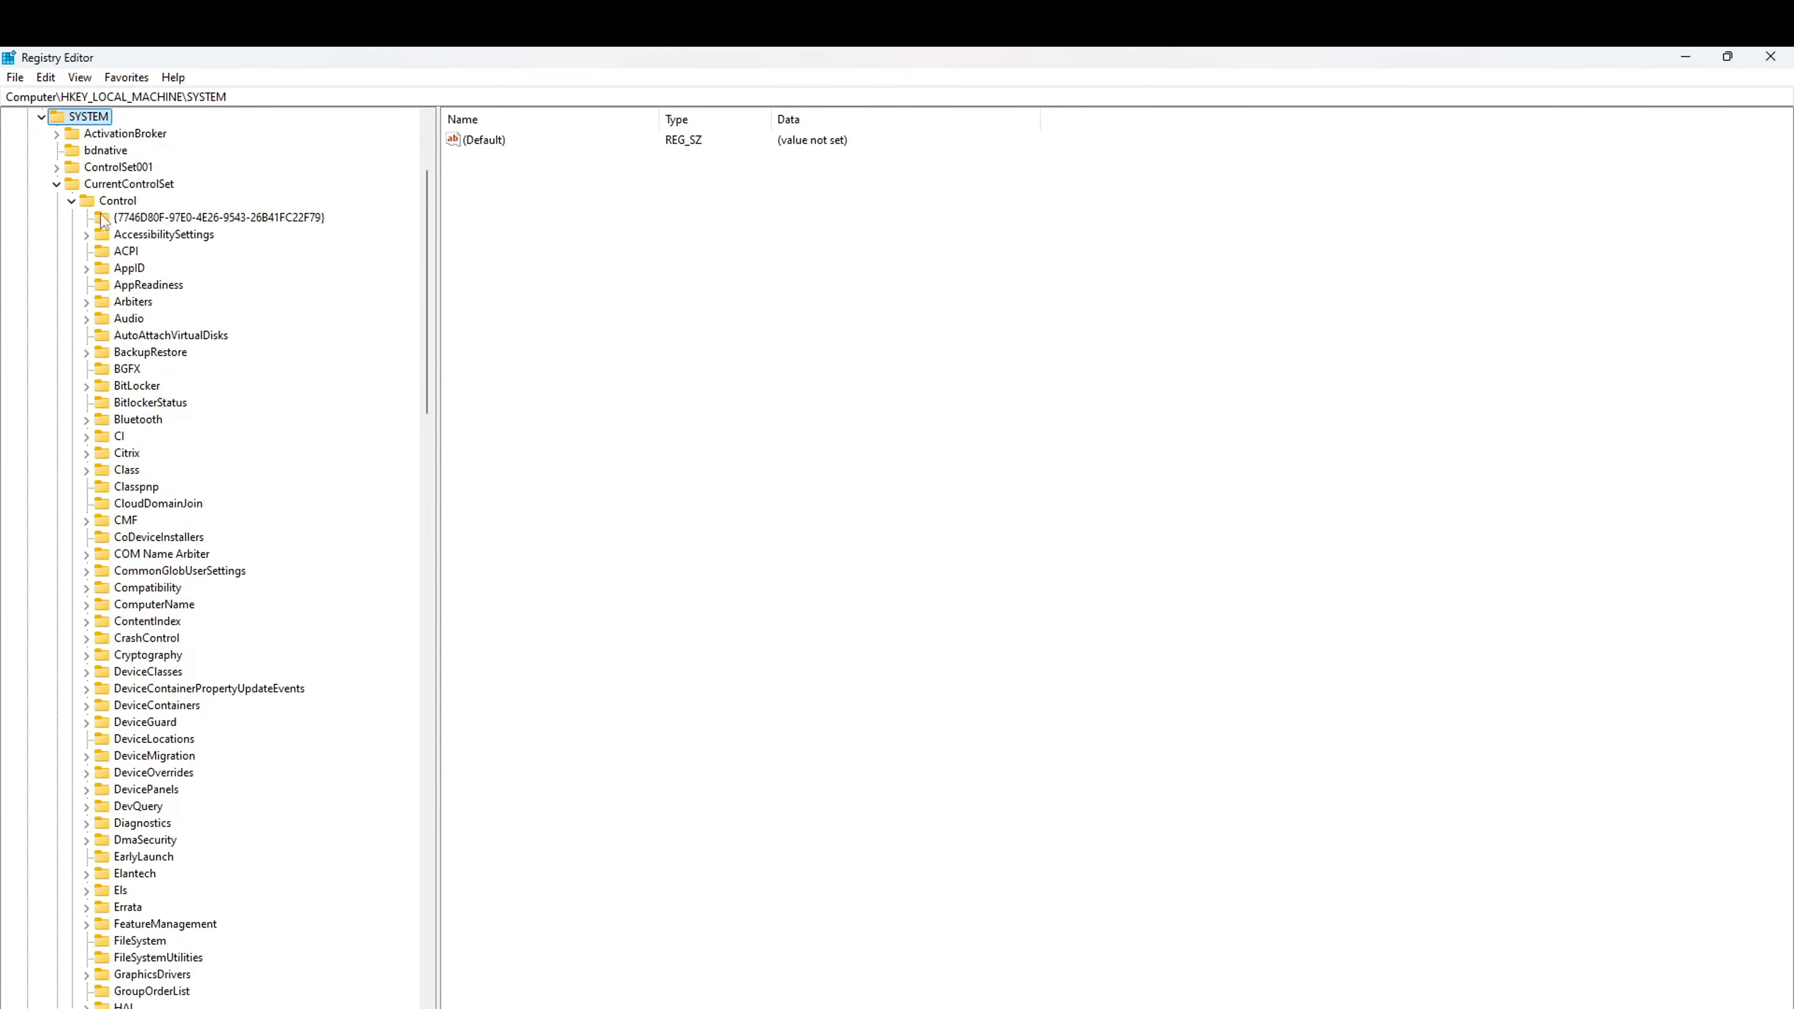
{"action": "left_click", "coordinate": [115, 185]}
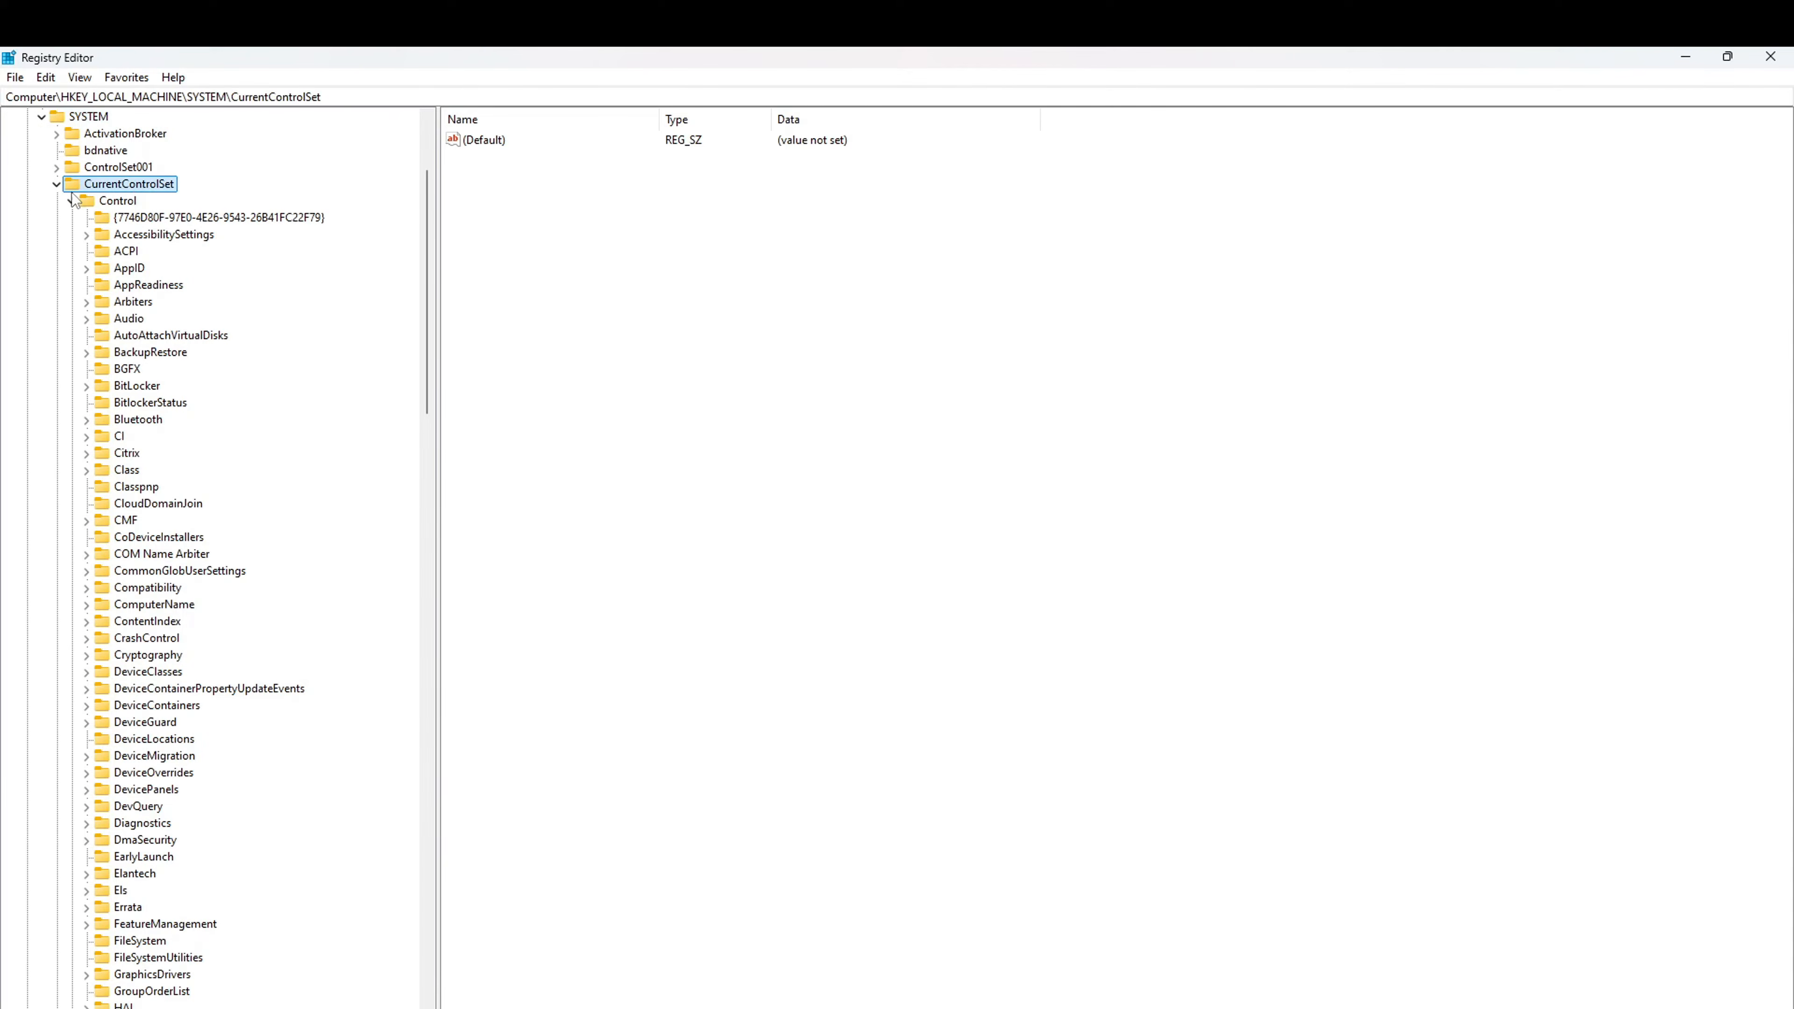
{"action": "left_click", "coordinate": [56, 186]}
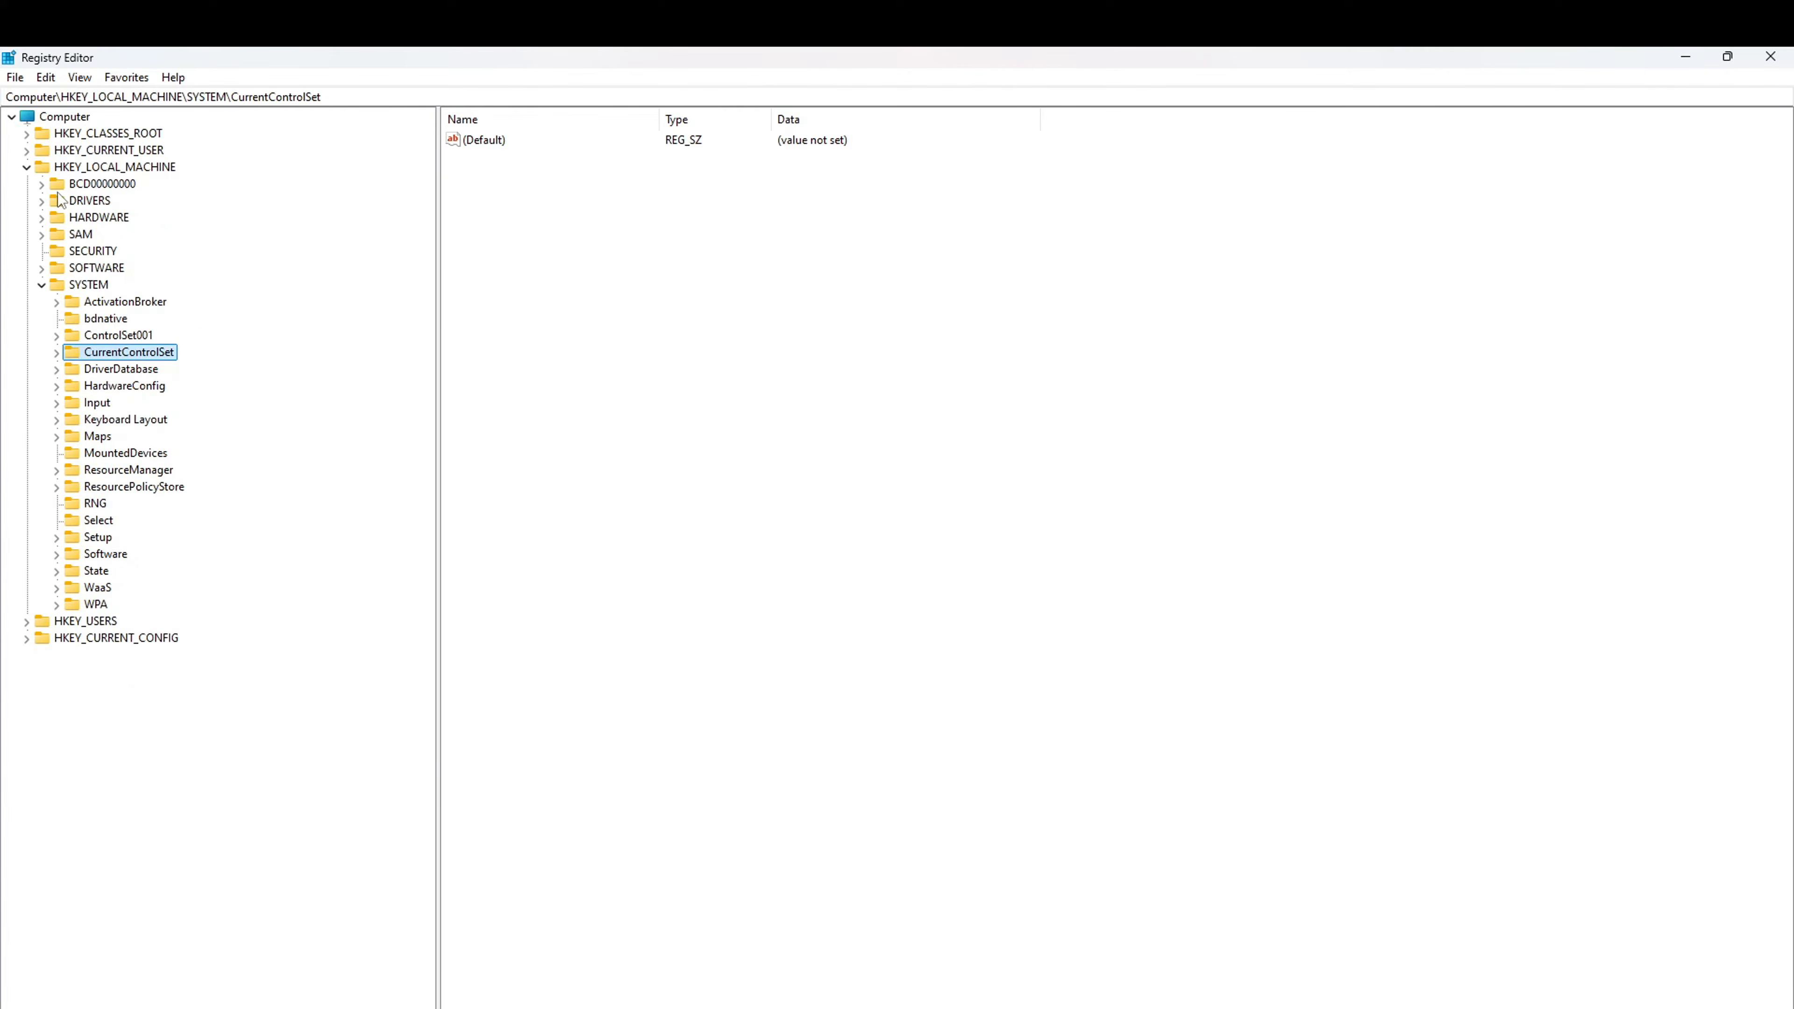
{"action": "left_click", "coordinate": [57, 353]}
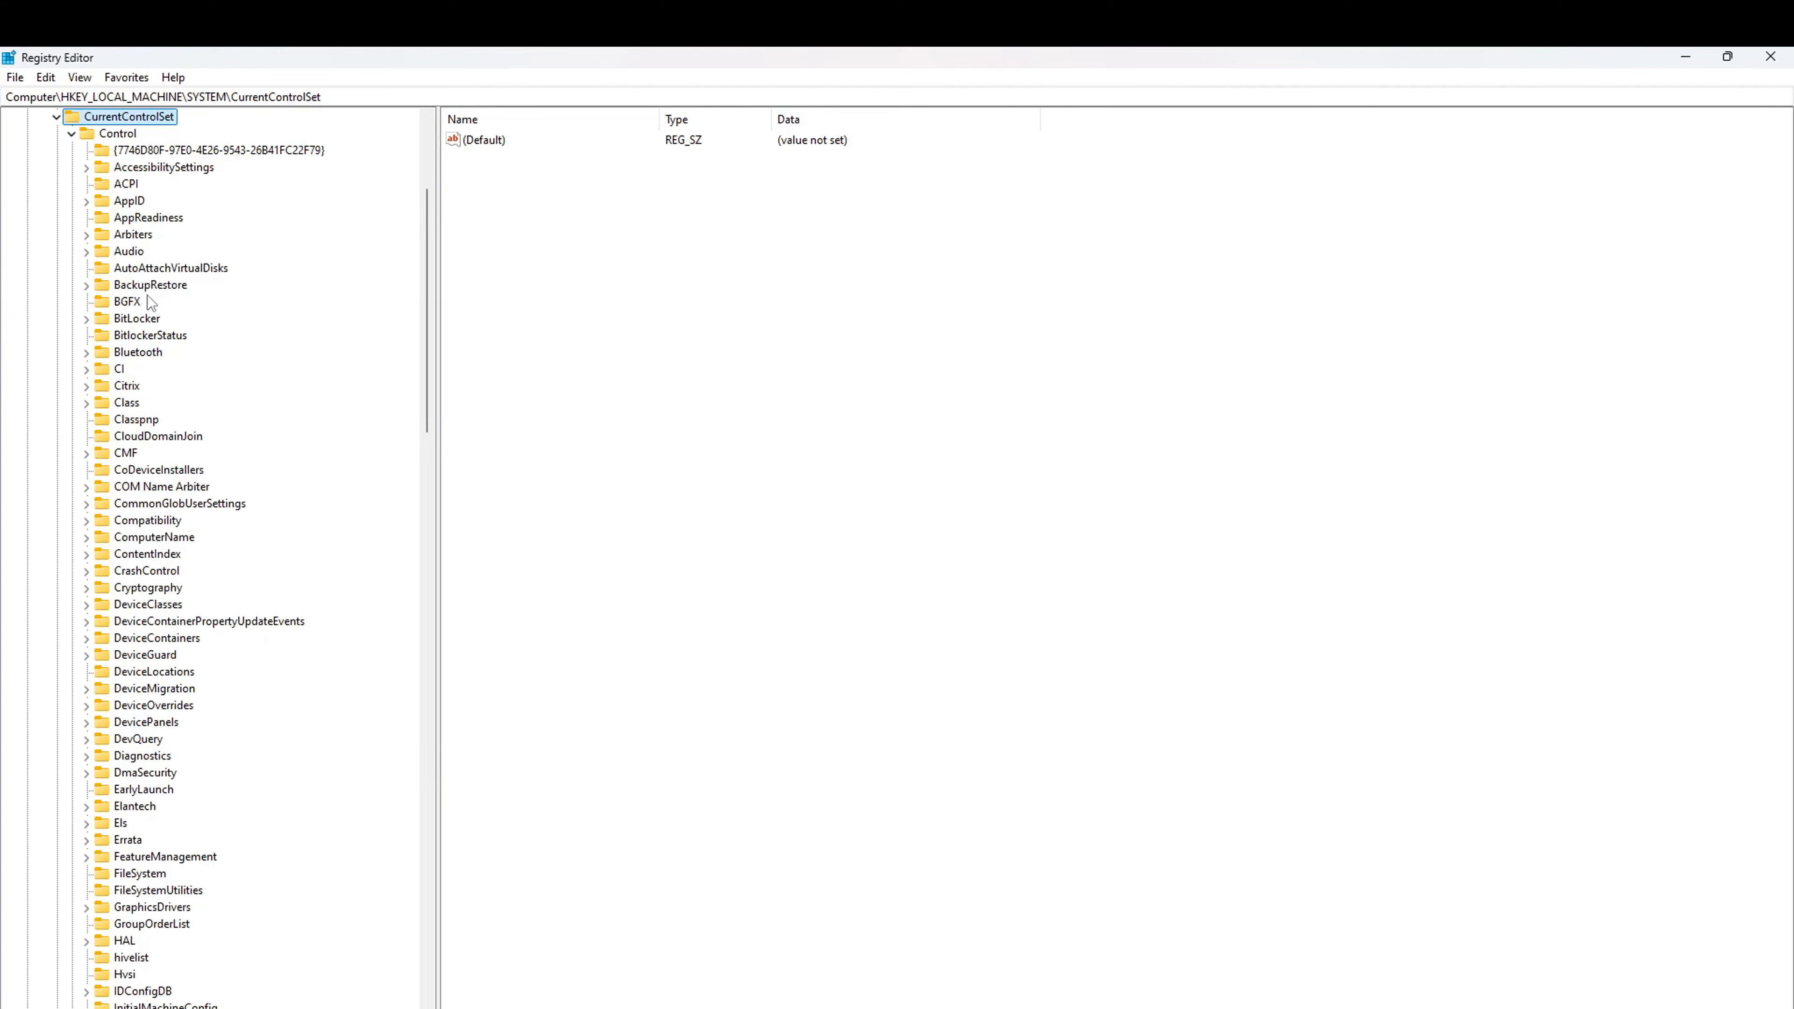
- Go to the WinStations key under Control\Terminal Server in CurrentControlSet
{"action": "left_click", "coordinate": [131, 135]}
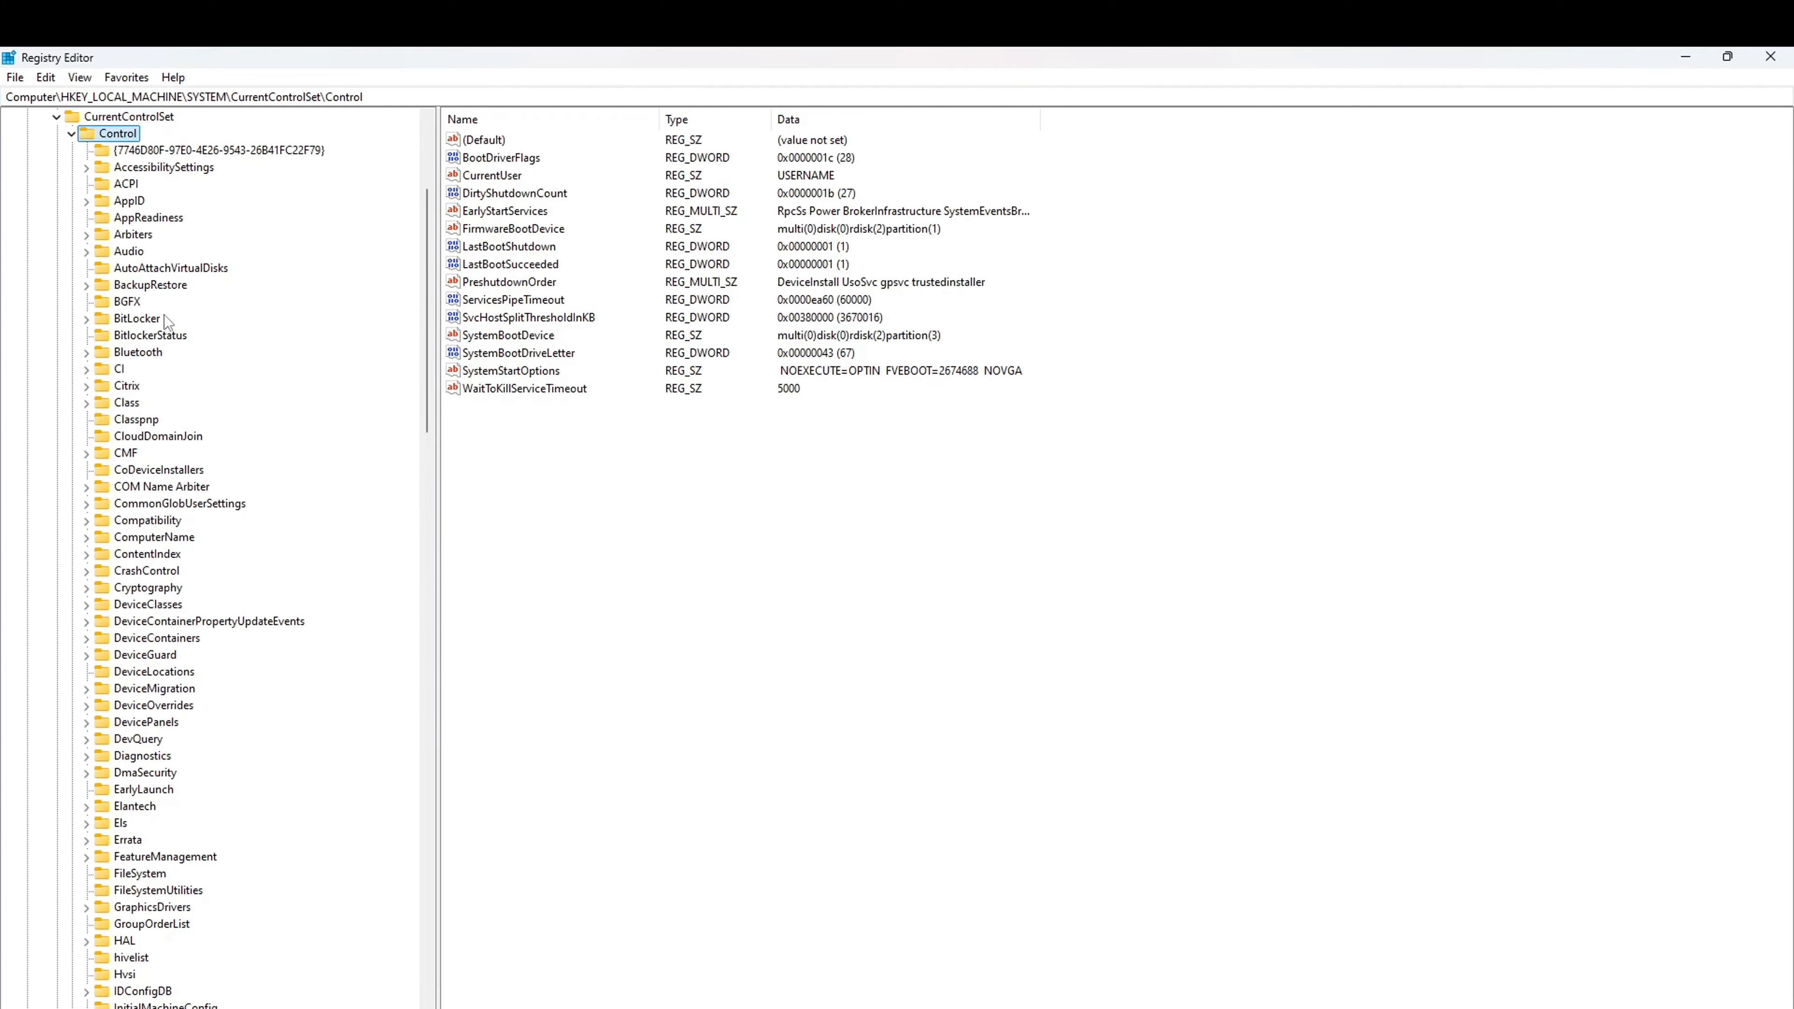
{"action": "left_click", "coordinate": [178, 605]}
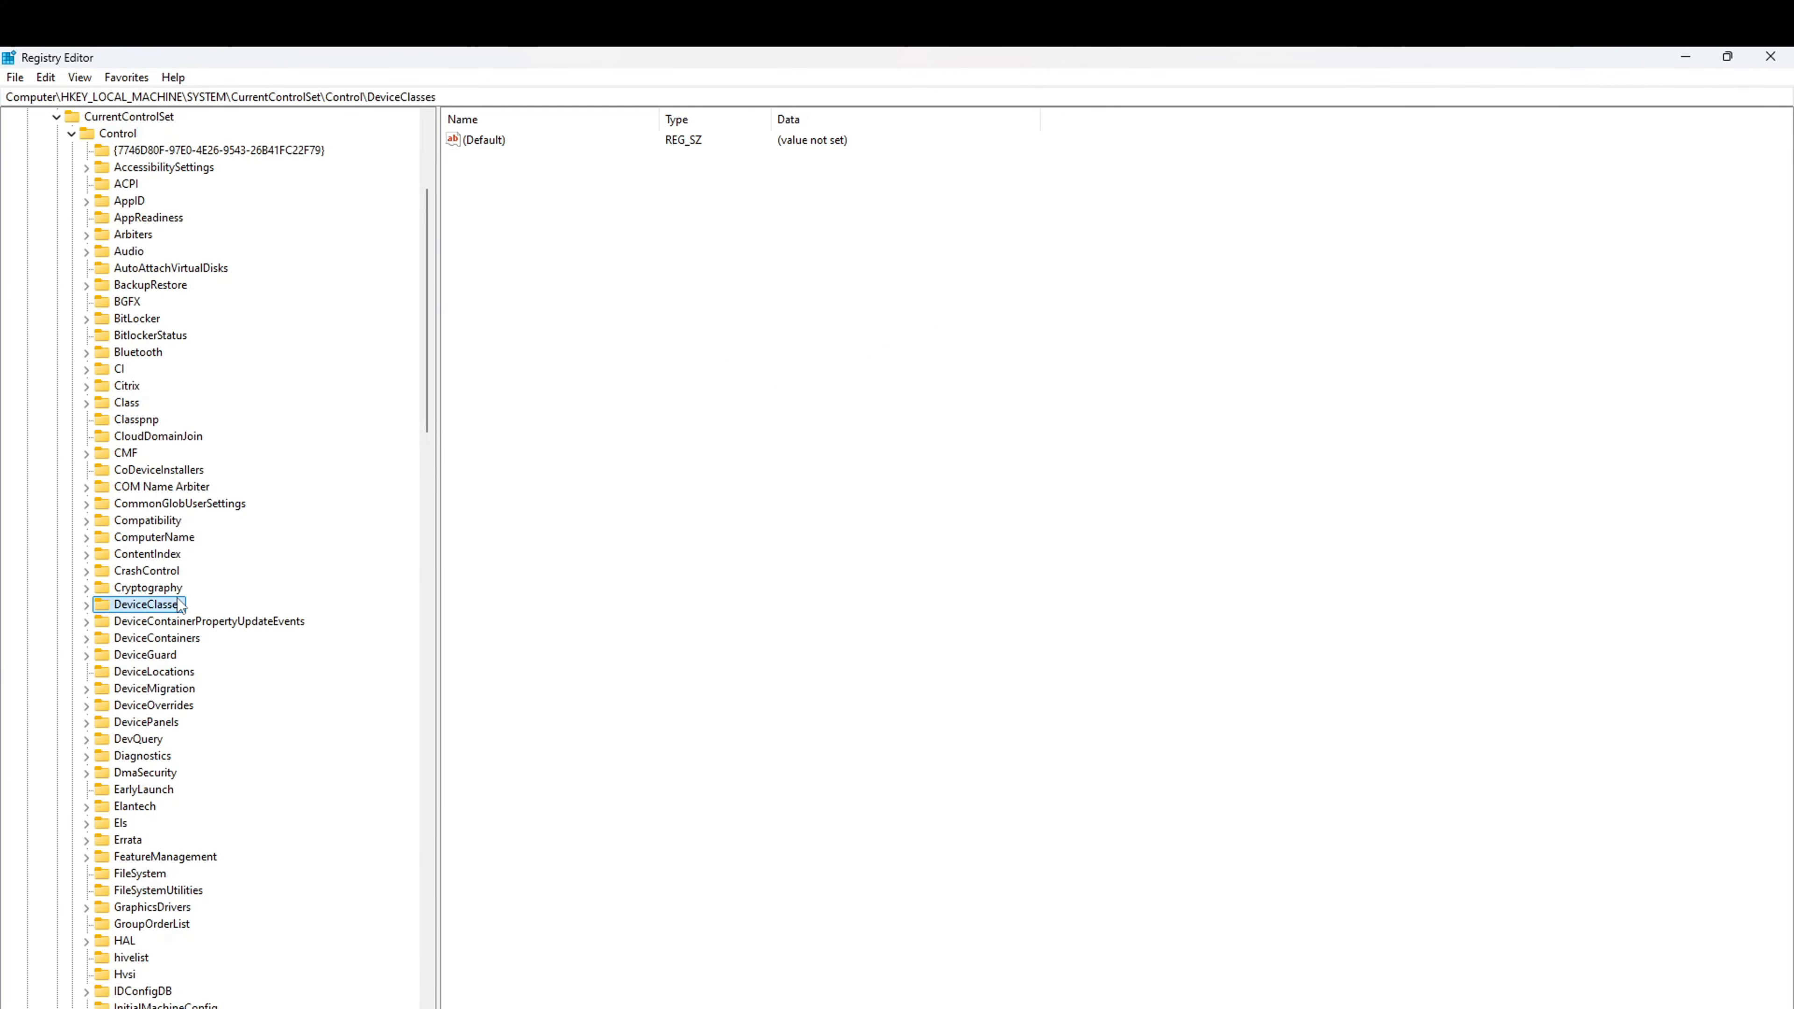
{"action": "type", "text": "te"}
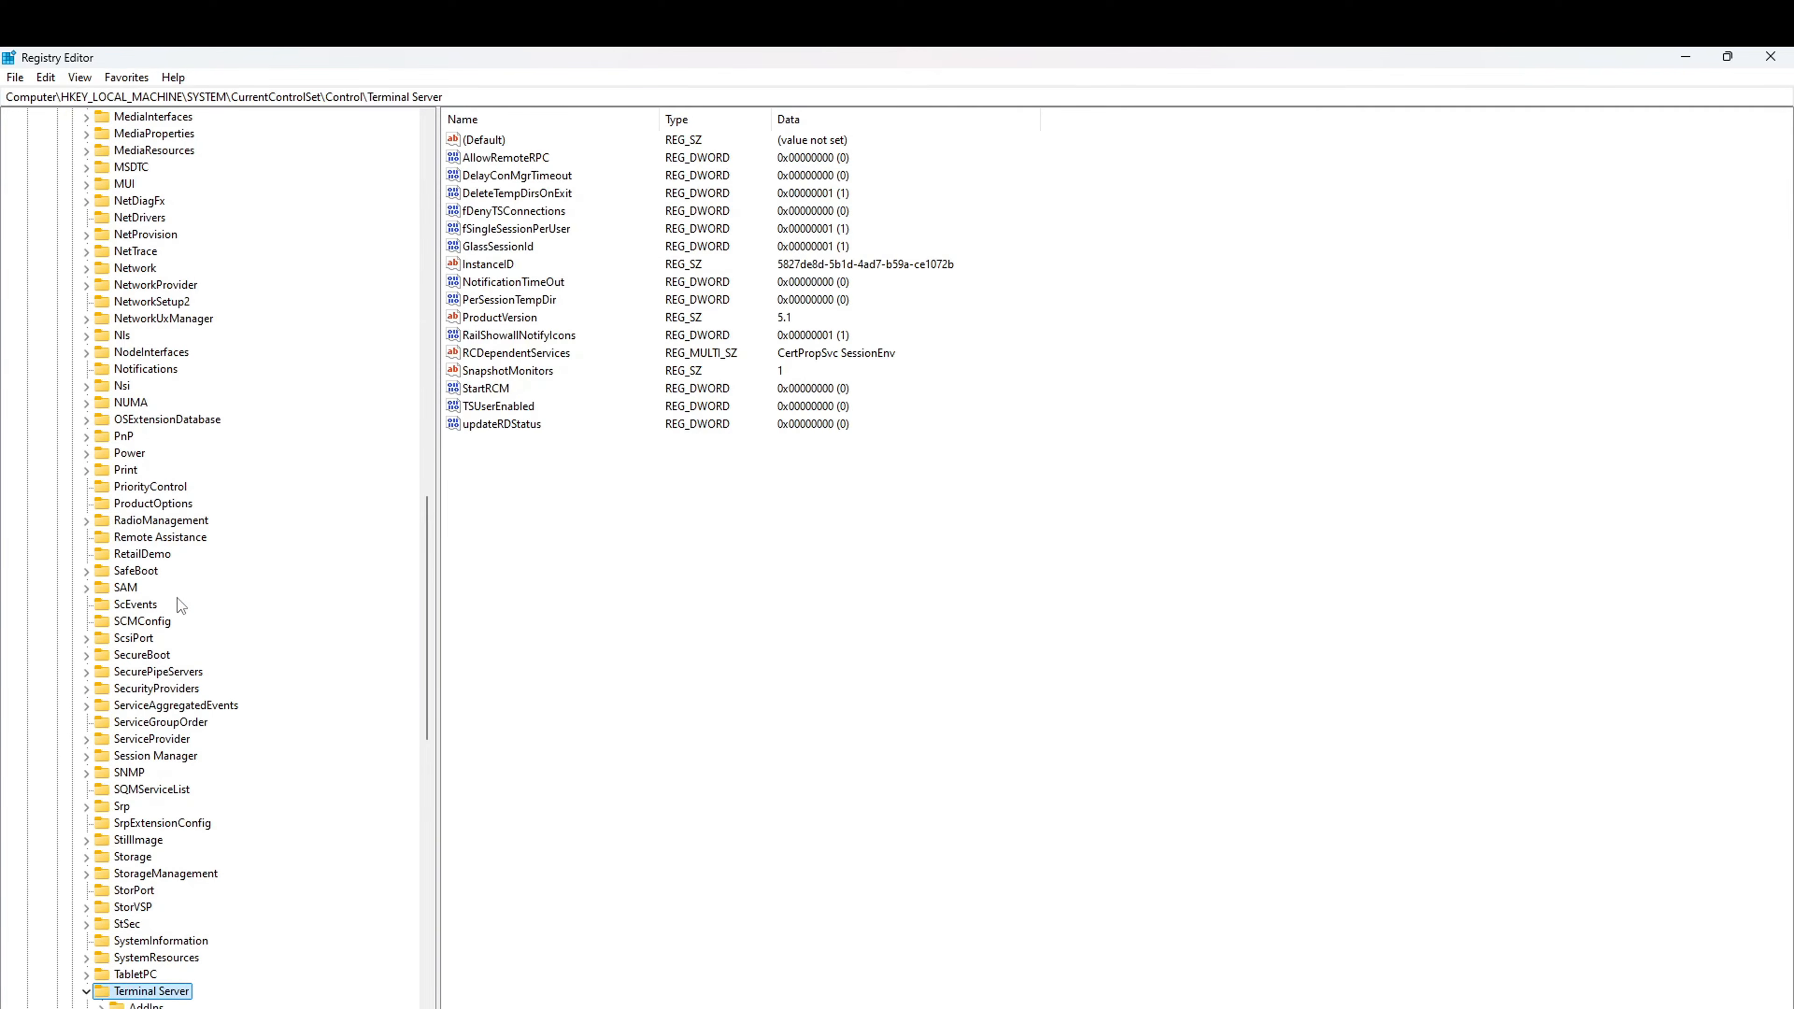
{"action": "scroll", "coordinate": [210, 508], "scroll_direction": "down", "scroll_amount": 9}
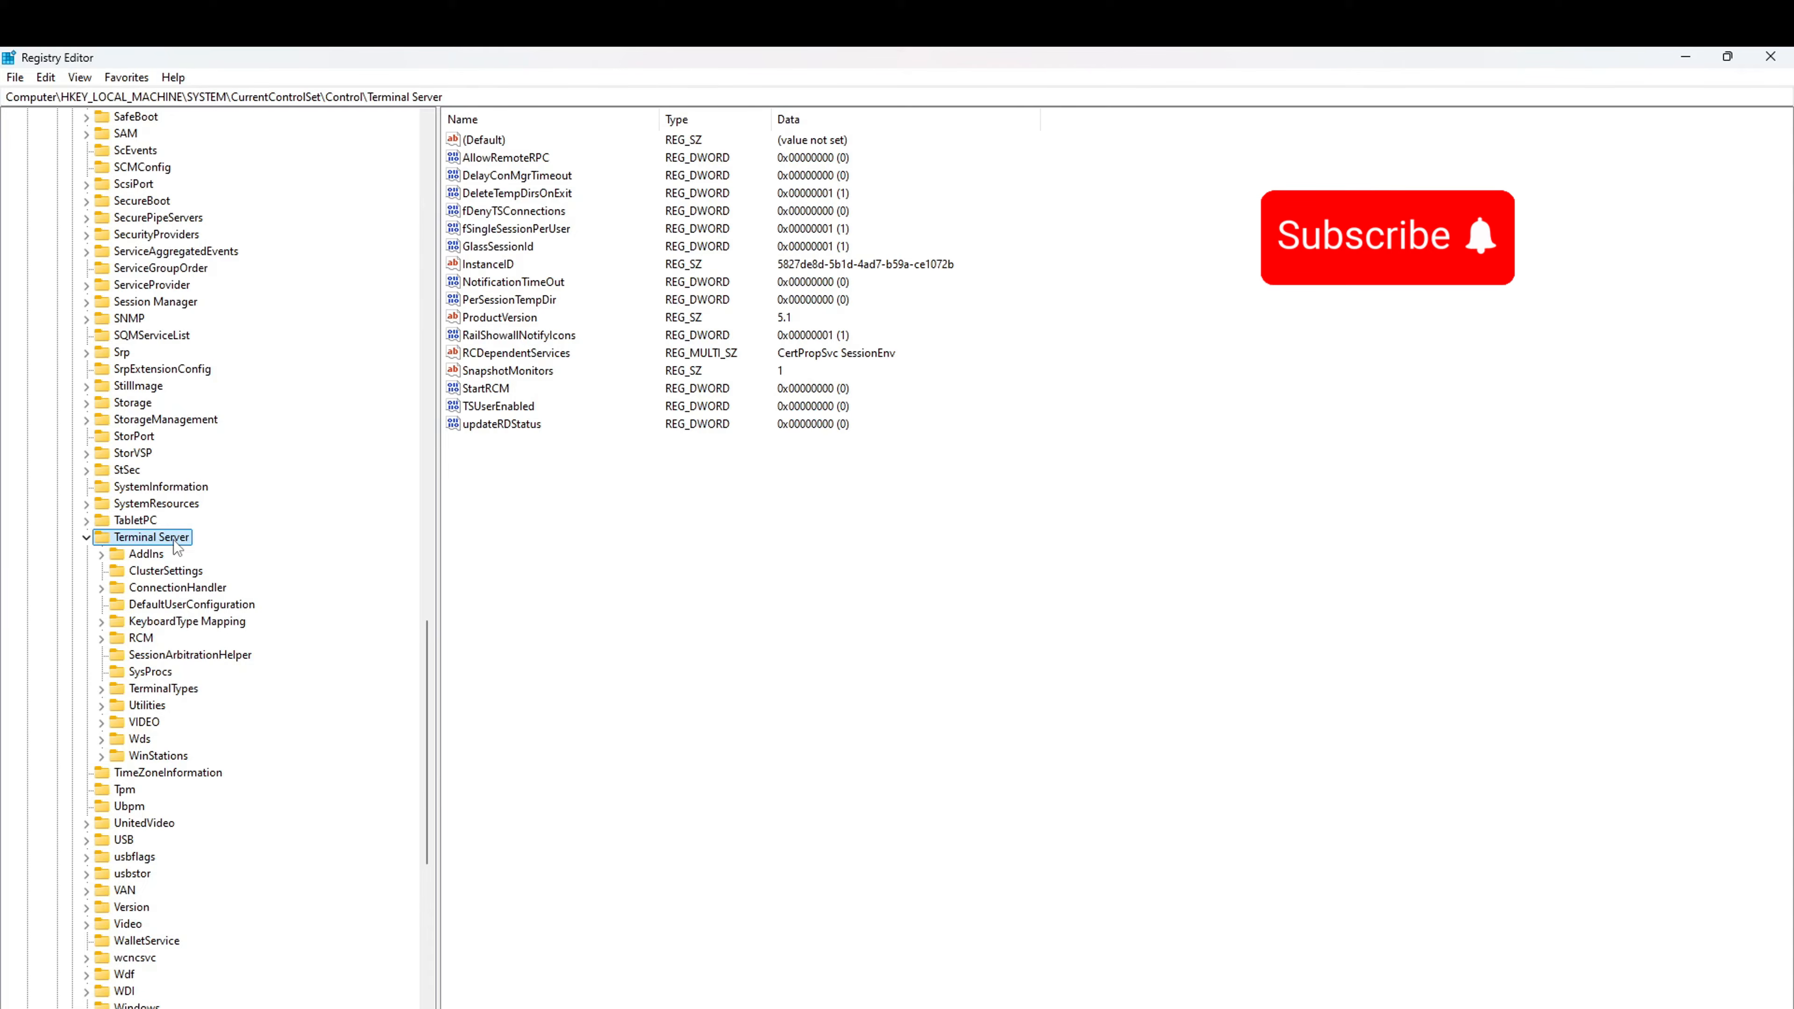
{"action": "left_click", "coordinate": [176, 758]}
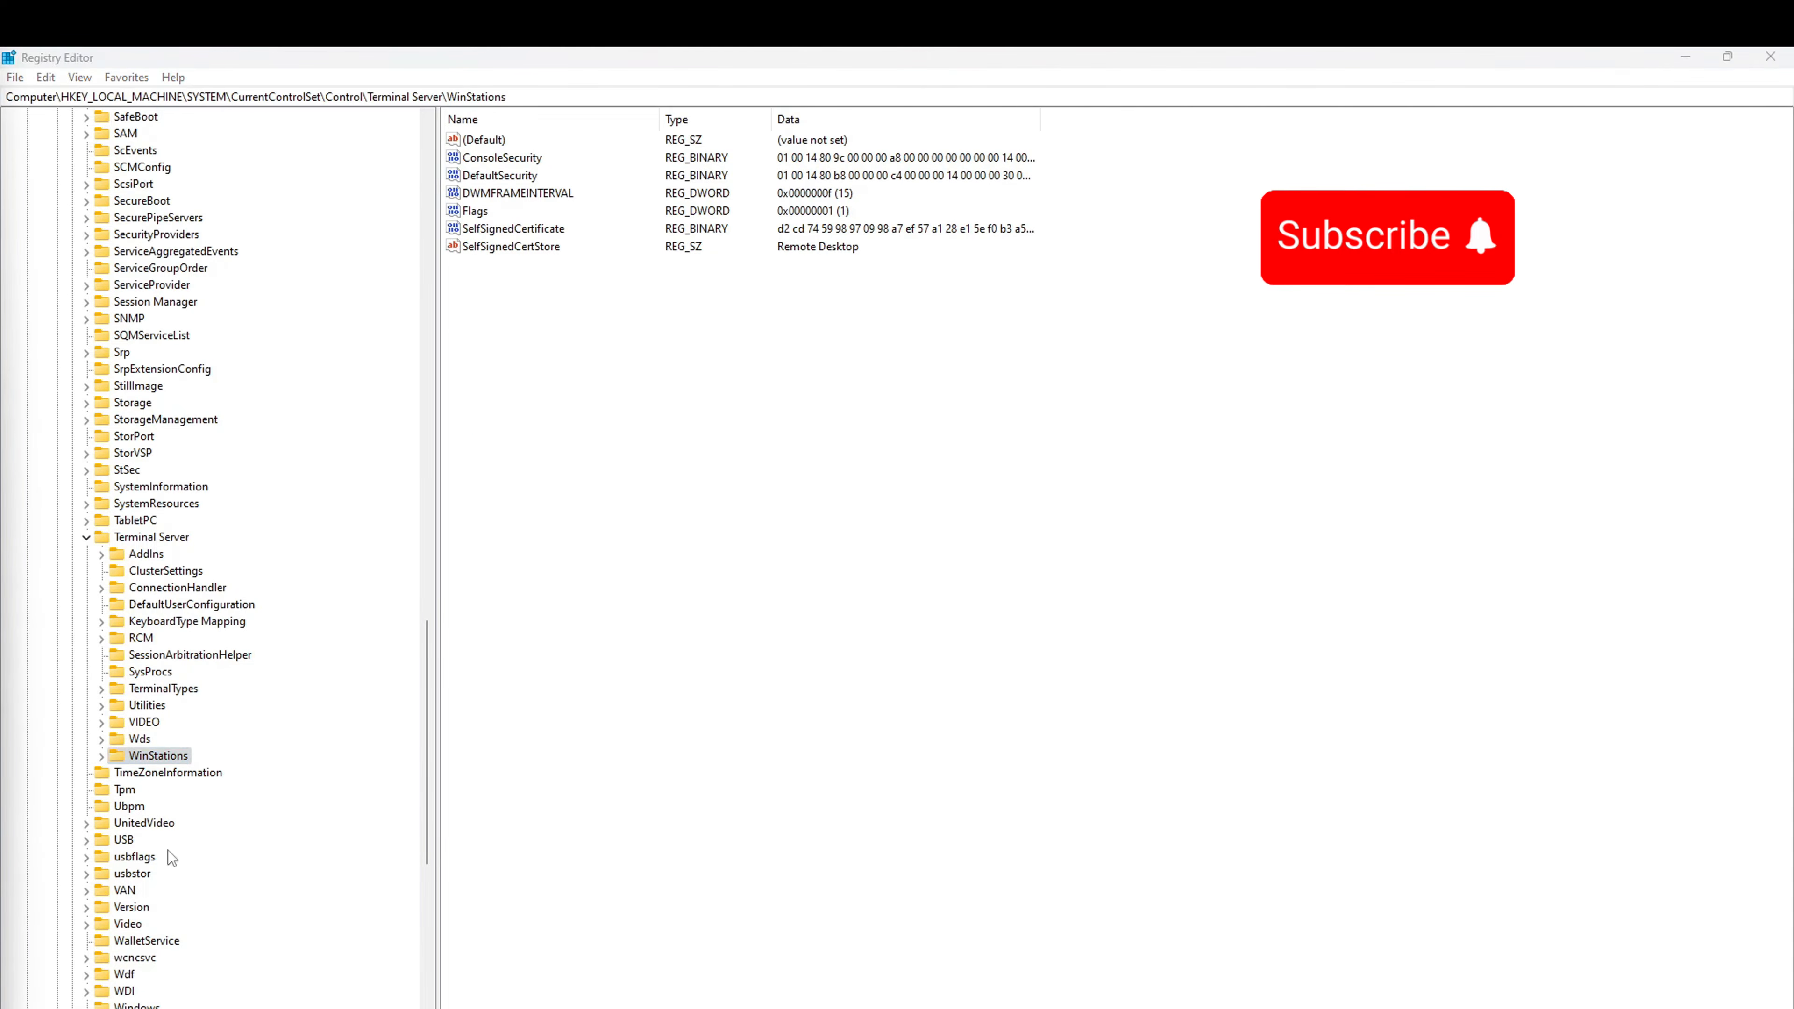
- Create a new DWORD (32-bit) value in the WinStations key, keeping its default name
{"action": "right_click", "coordinate": [170, 761]}
{"action": "mouse_move", "coordinate": [274, 785]}
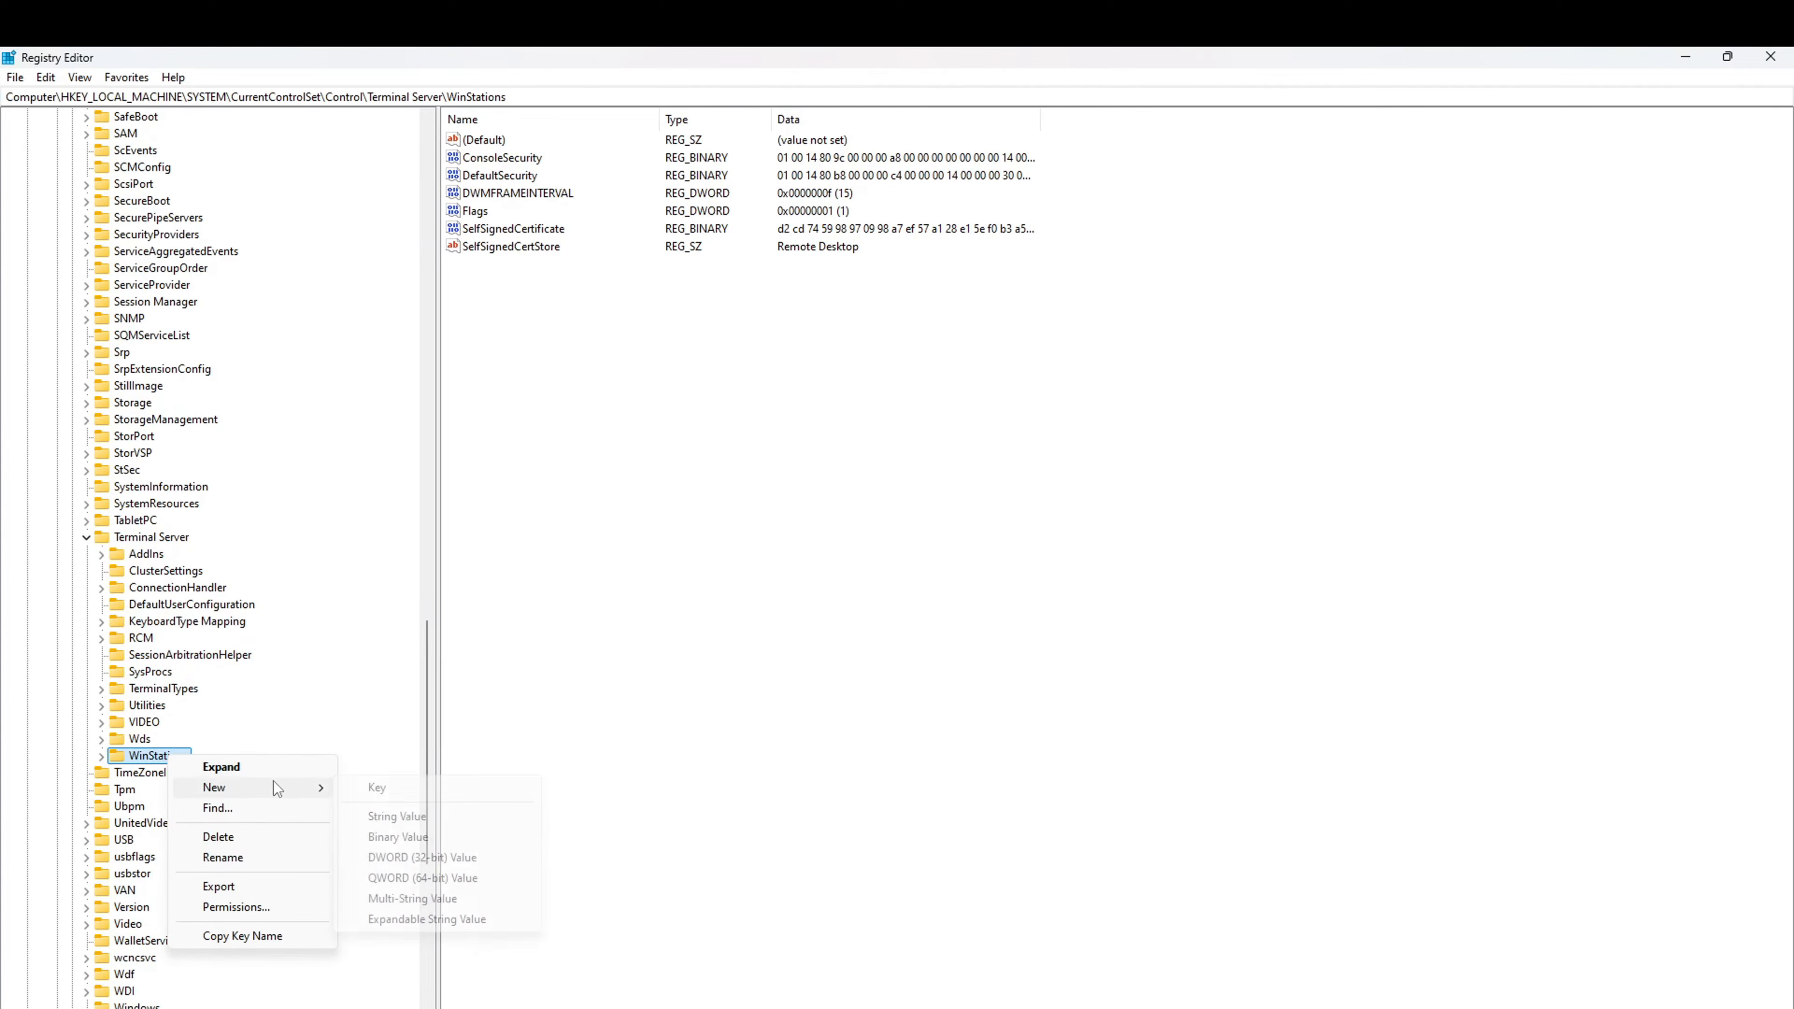
{"action": "left_click", "coordinate": [497, 860]}
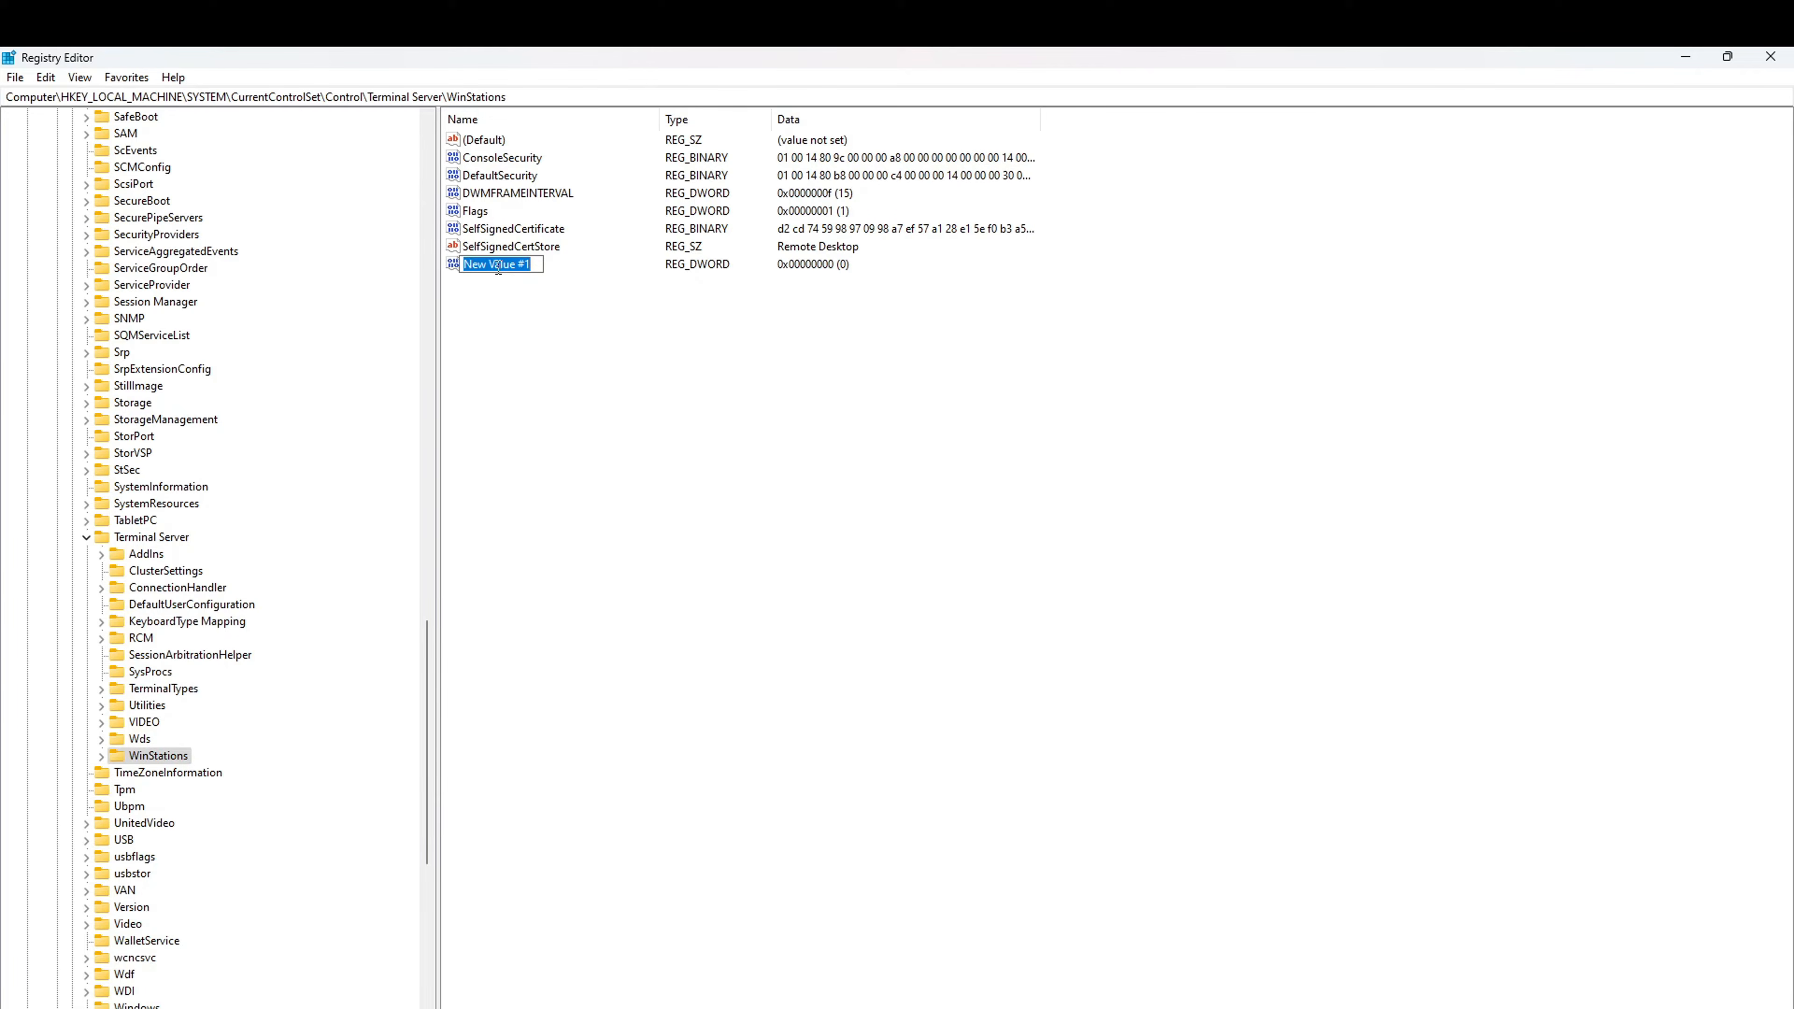
{"action": "key", "text": "alt+Tab"}
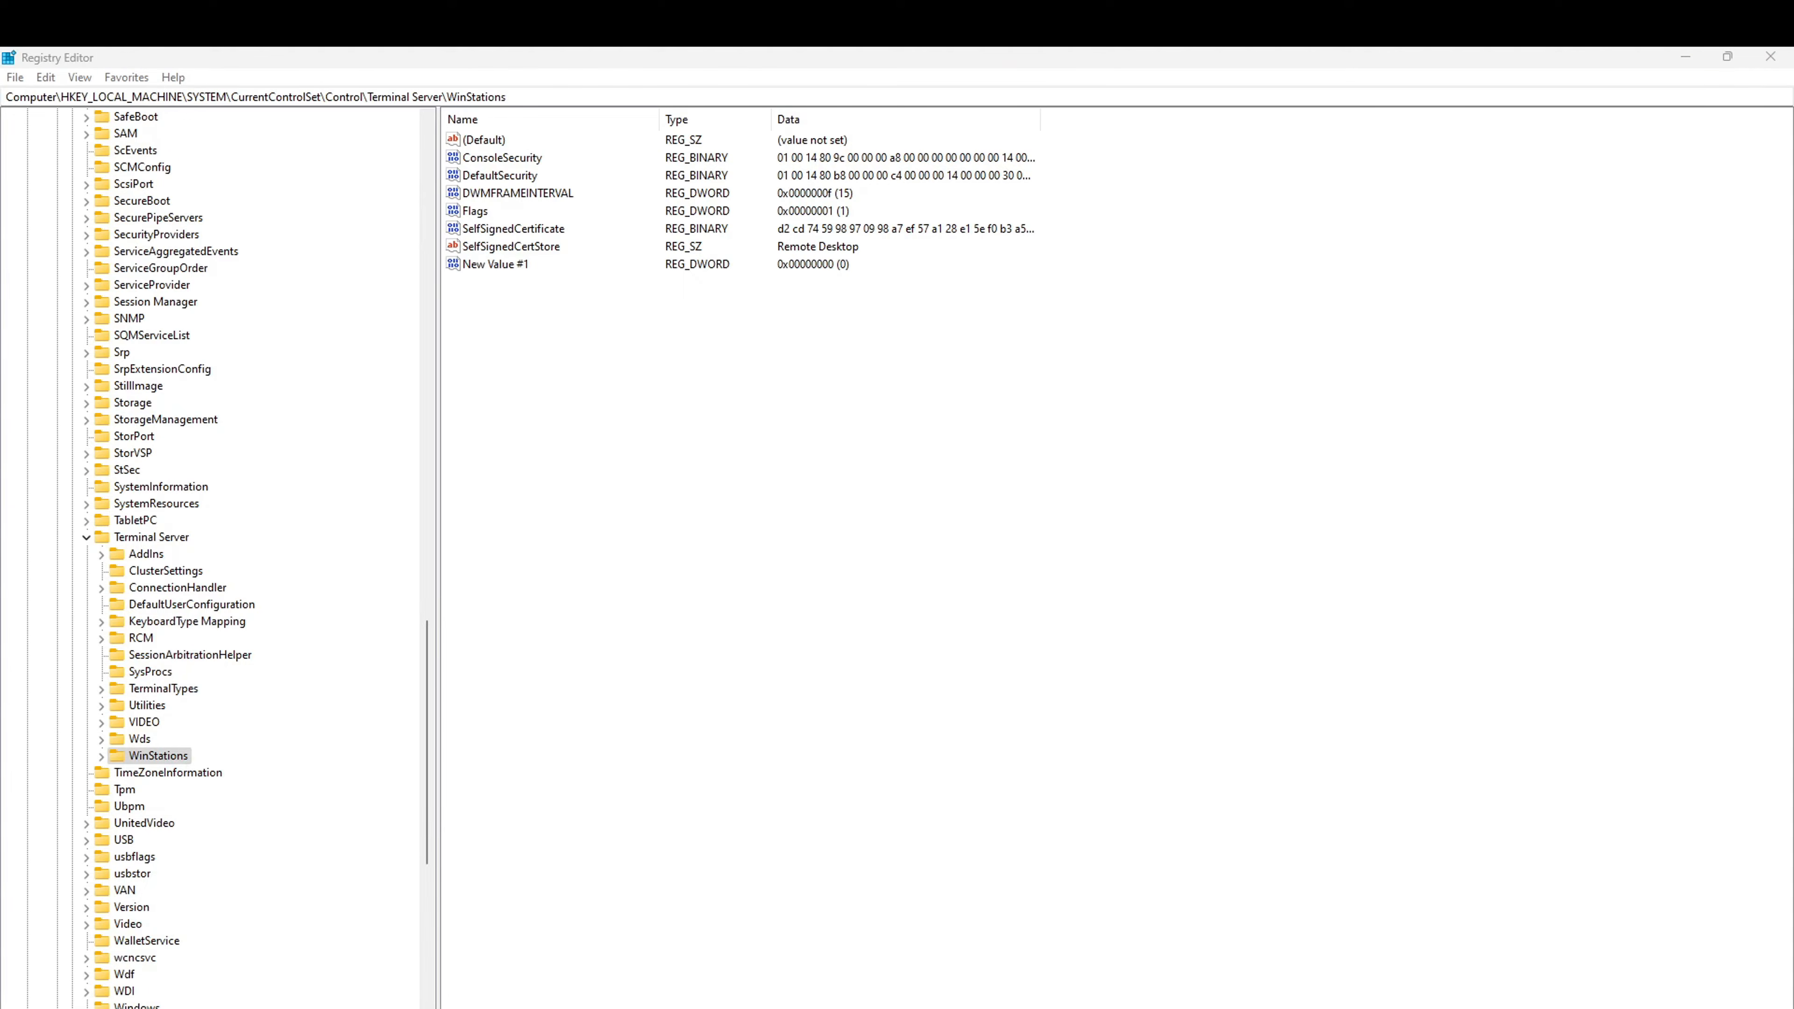
{"action": "left_click", "coordinate": [505, 263]}
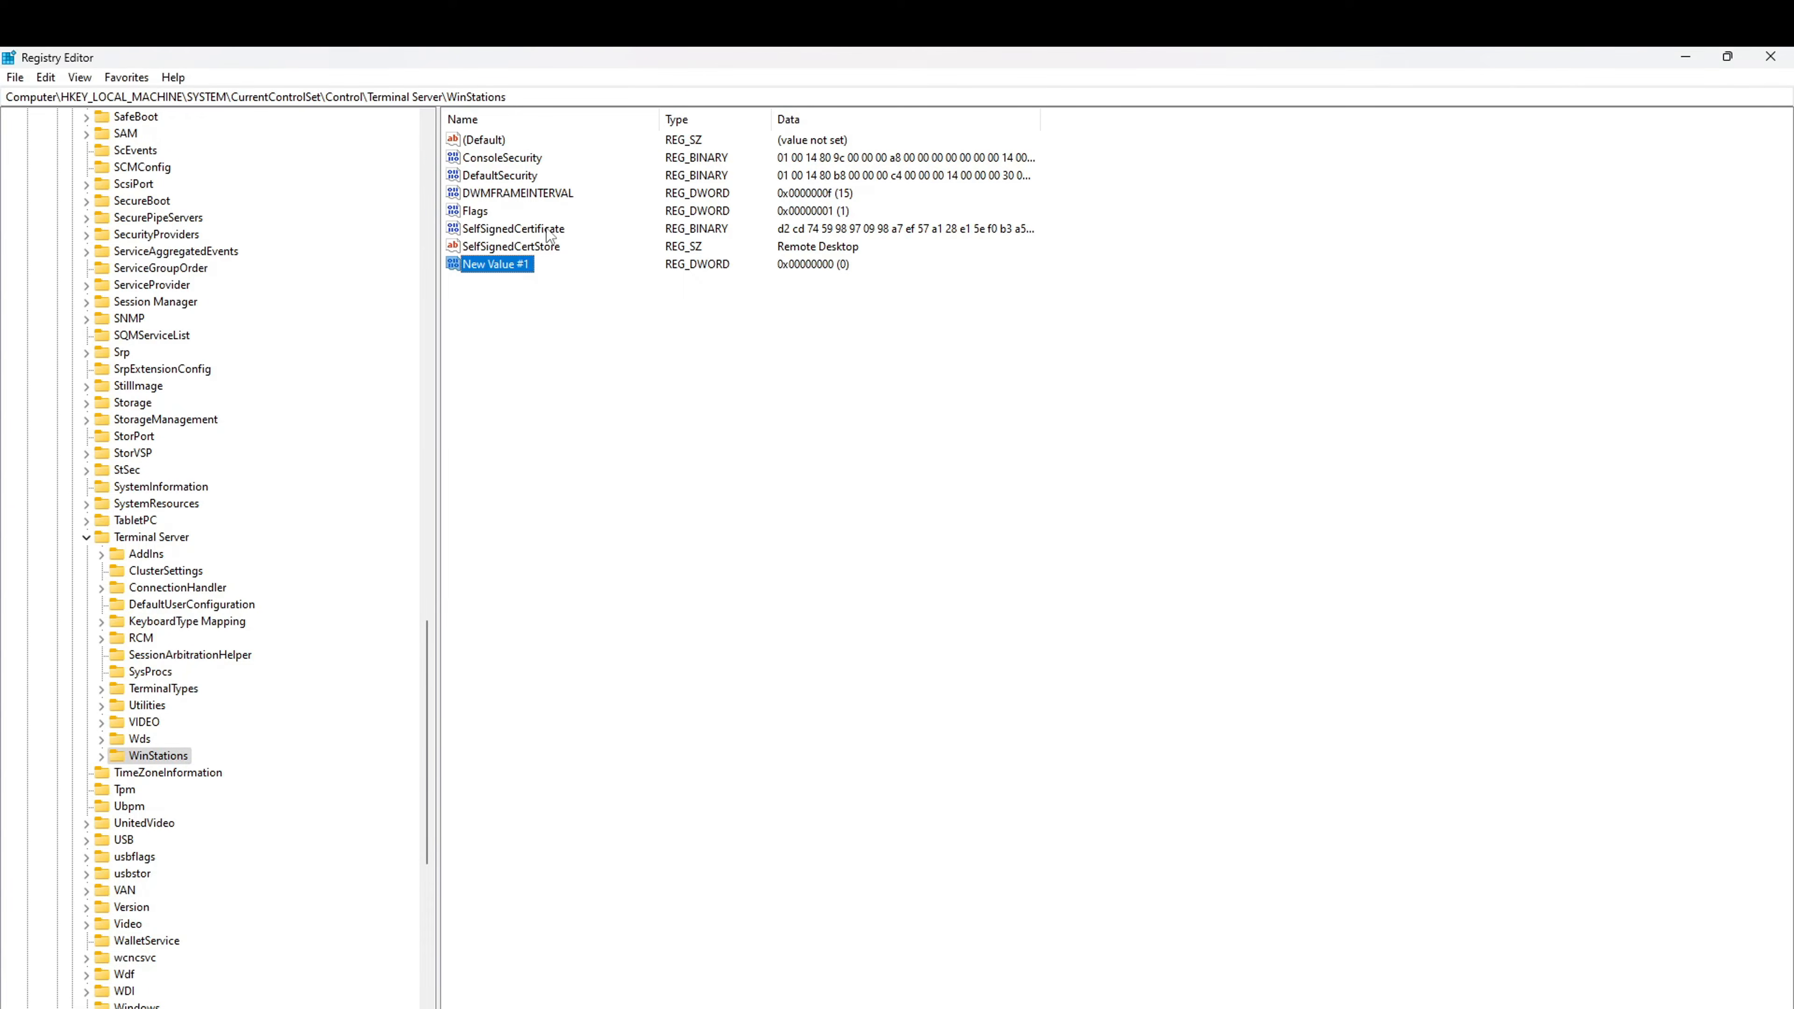
- Delete the existing DWMFRAMEINTERVAL value and the unnamed New Value #1 from the WinStations key
{"action": "left_click", "coordinate": [553, 193]}
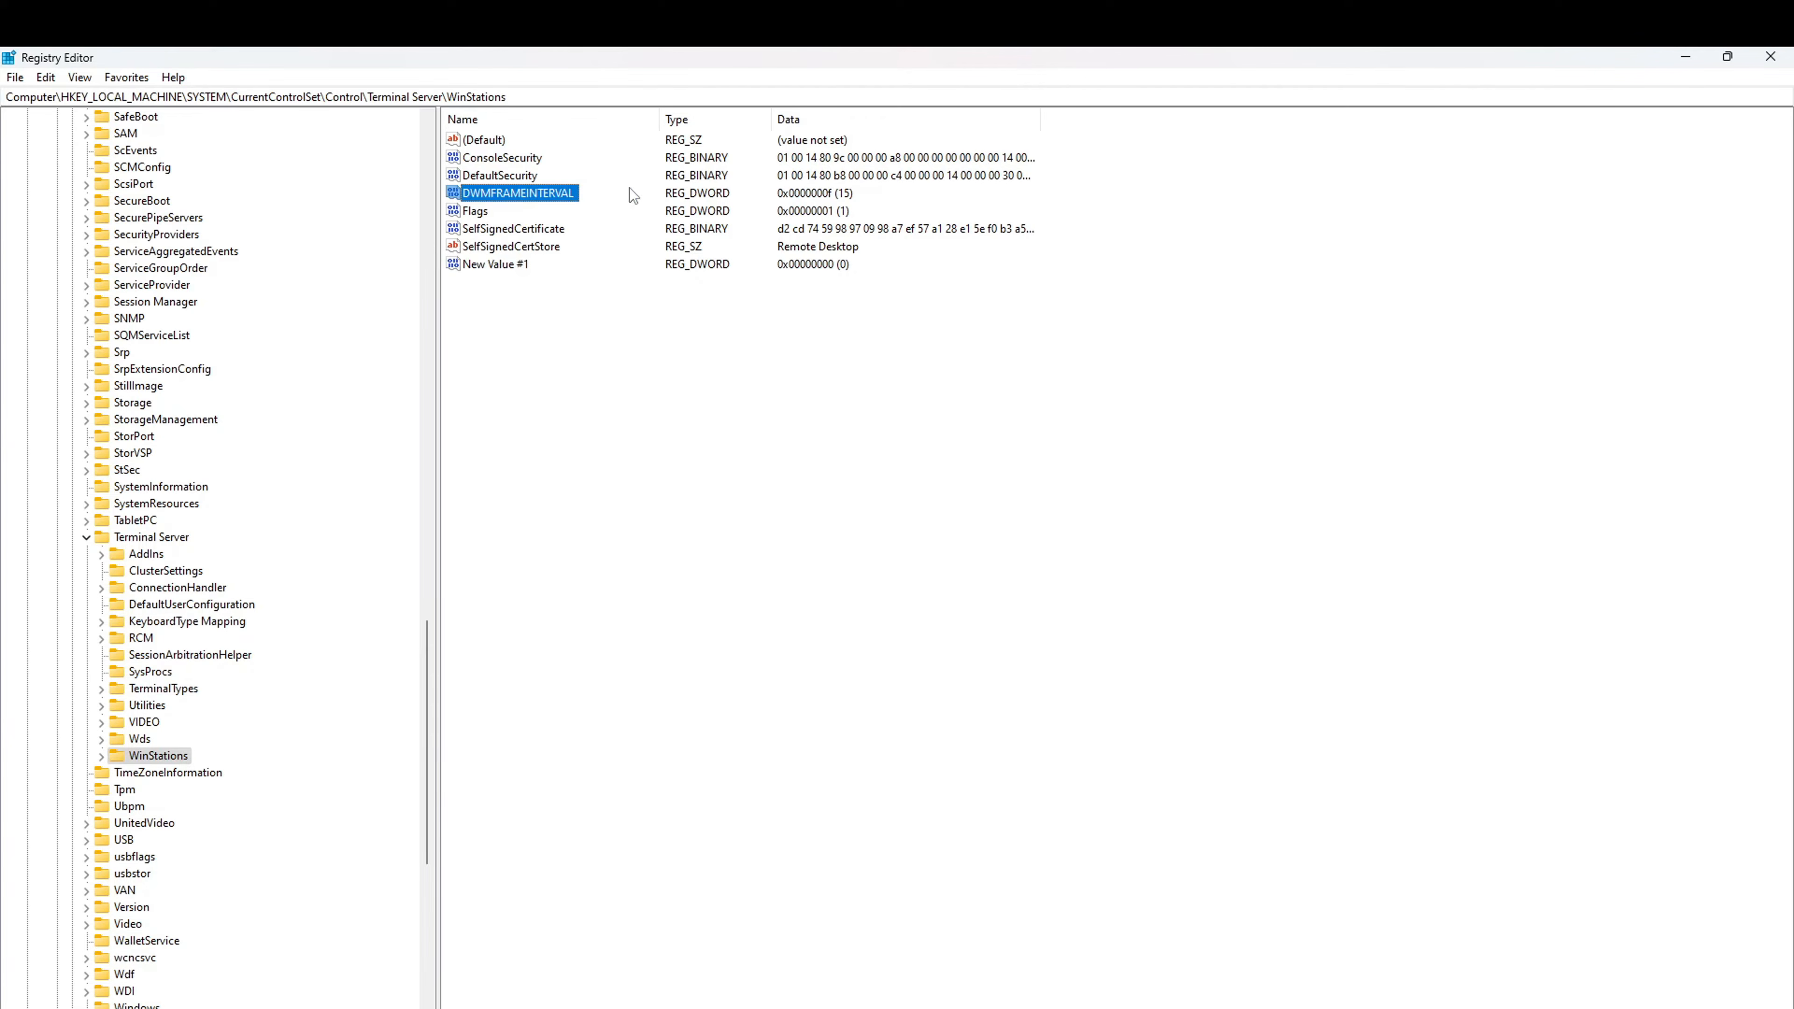
{"action": "right_click", "coordinate": [552, 192]}
{"action": "left_click", "coordinate": [660, 253]}
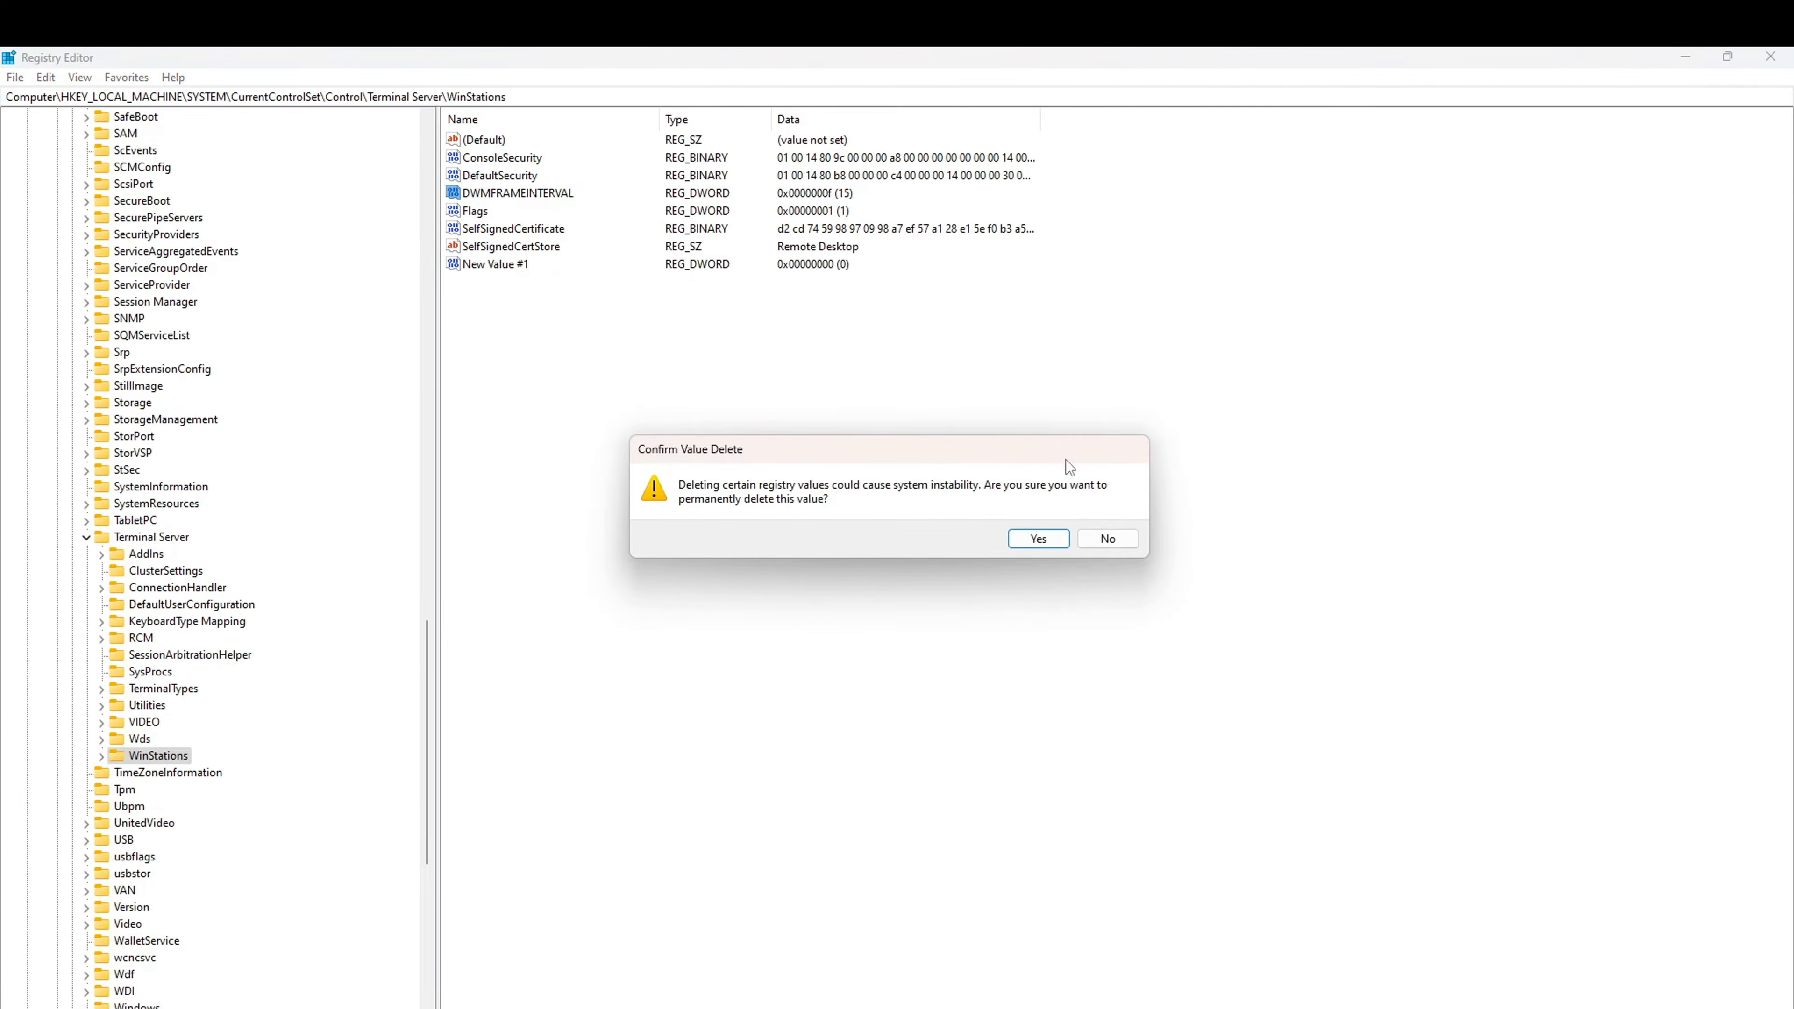
{"action": "left_click", "coordinate": [1056, 538]}
{"action": "right_click", "coordinate": [510, 245]}
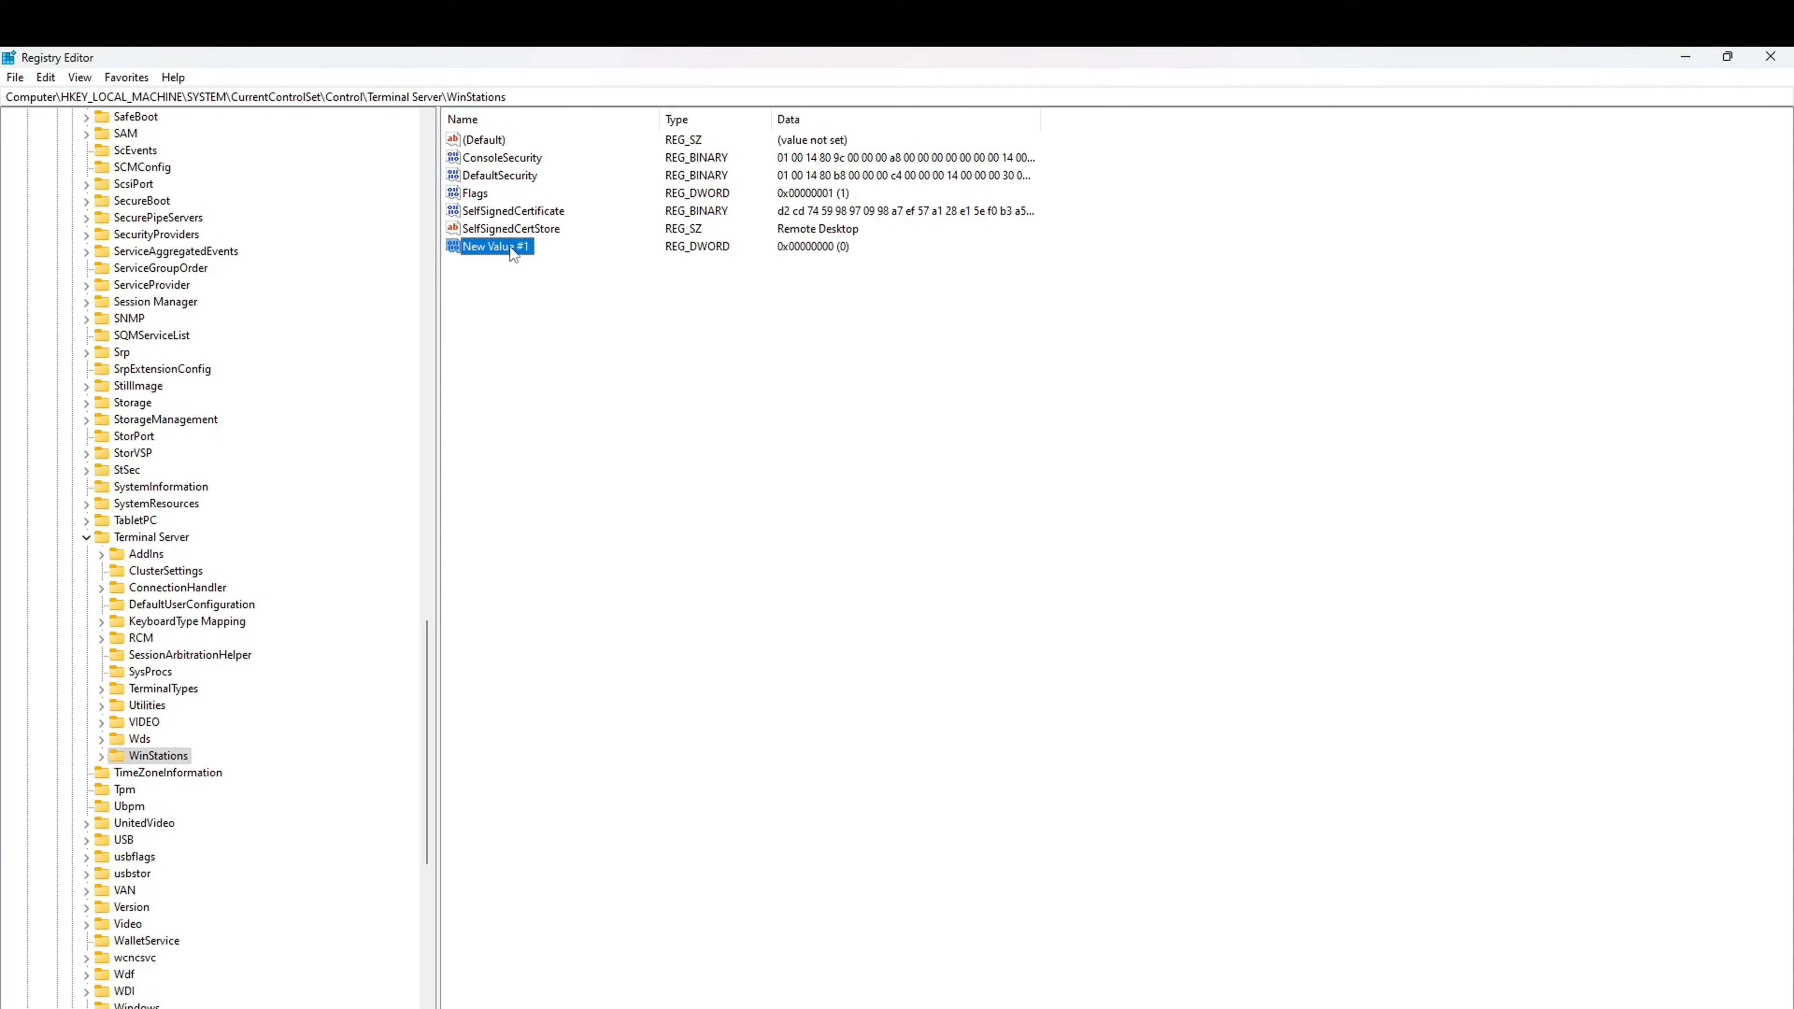
{"action": "left_click", "coordinate": [620, 309]}
{"action": "left_click", "coordinate": [1056, 538]}
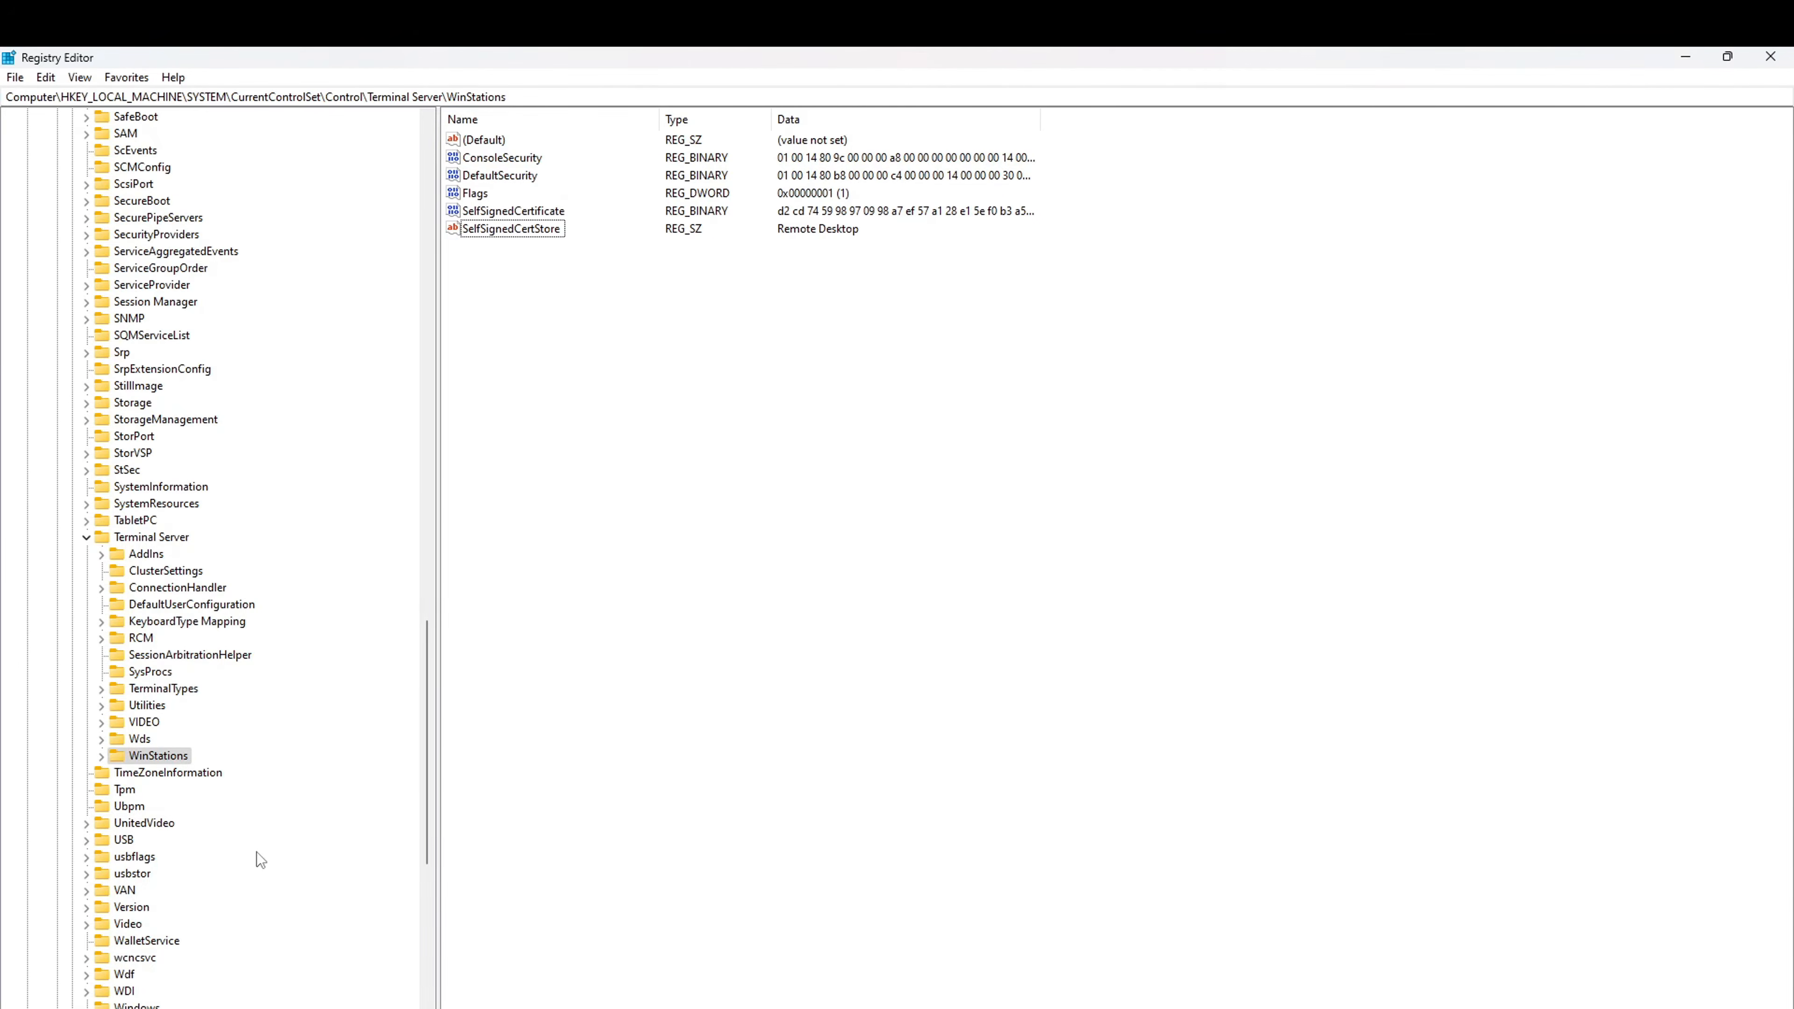
- Create a DWORD (32-bit) value named DWMFRAMEINTERVAL in the WinStations key and compare its name with the Microsoft article in the browser
{"action": "right_click", "coordinate": [177, 761]}
{"action": "mouse_move", "coordinate": [297, 787]}
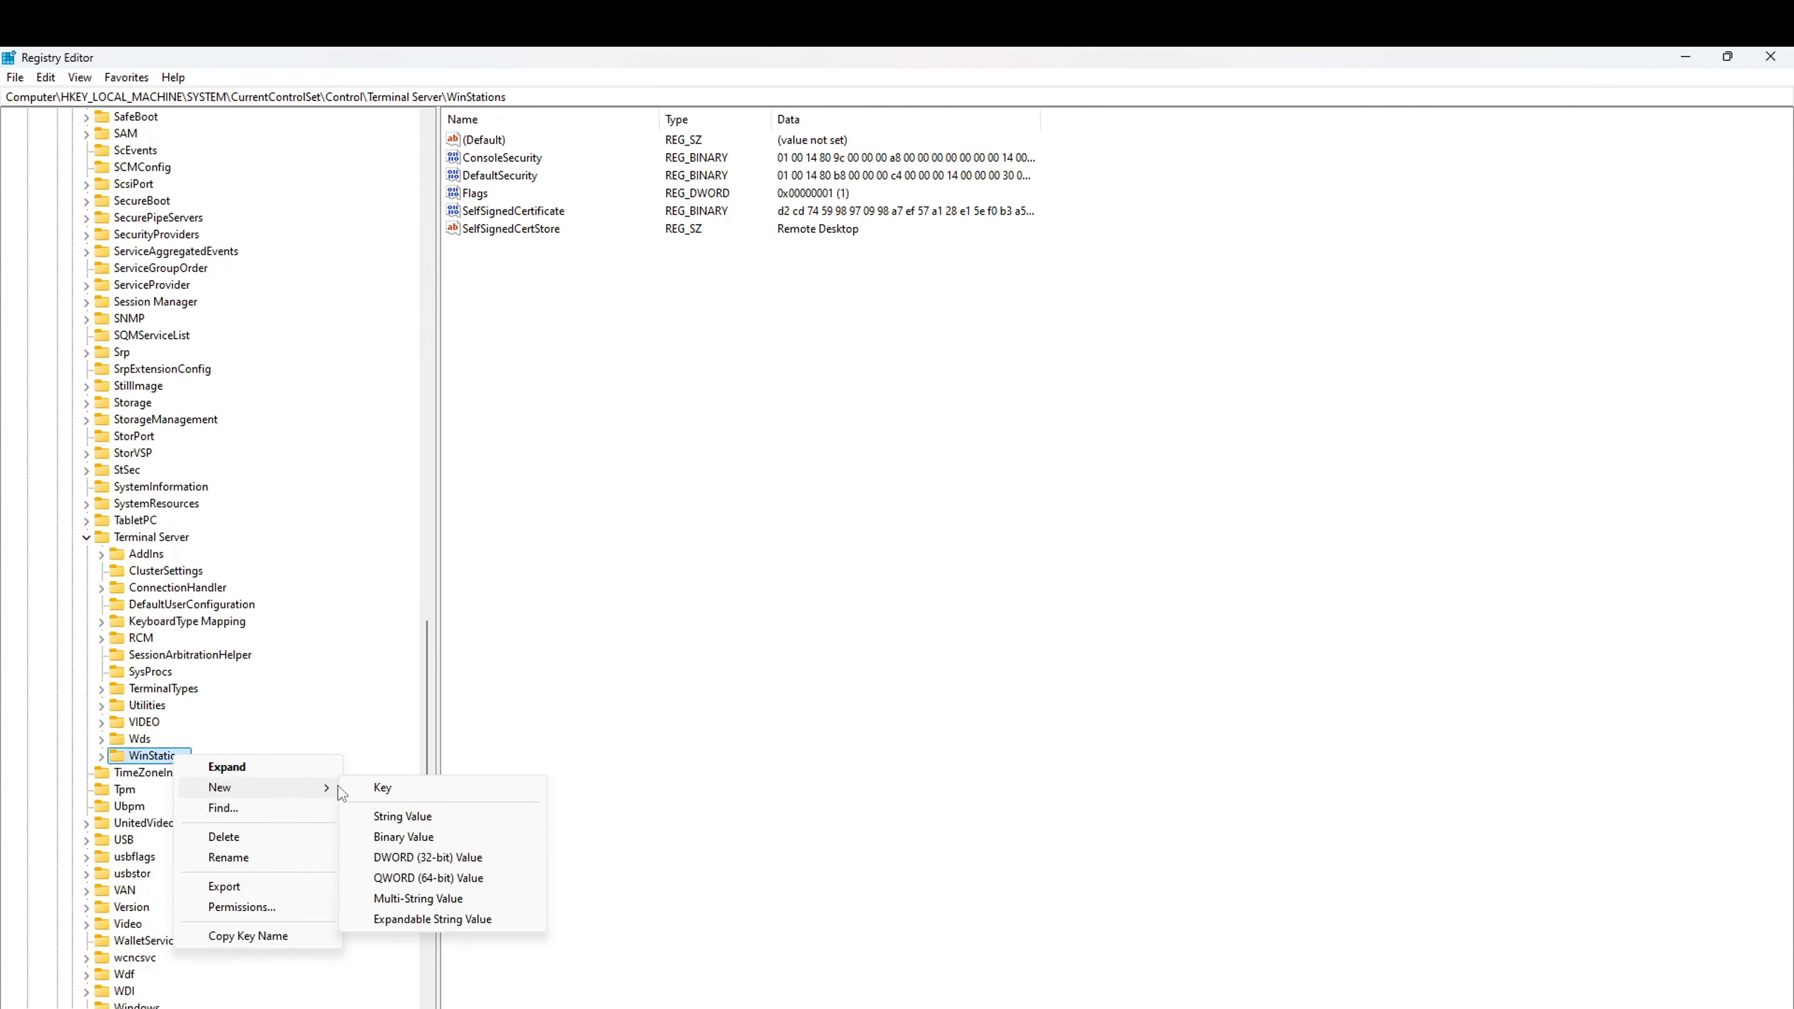
{"action": "left_click", "coordinate": [502, 861]}
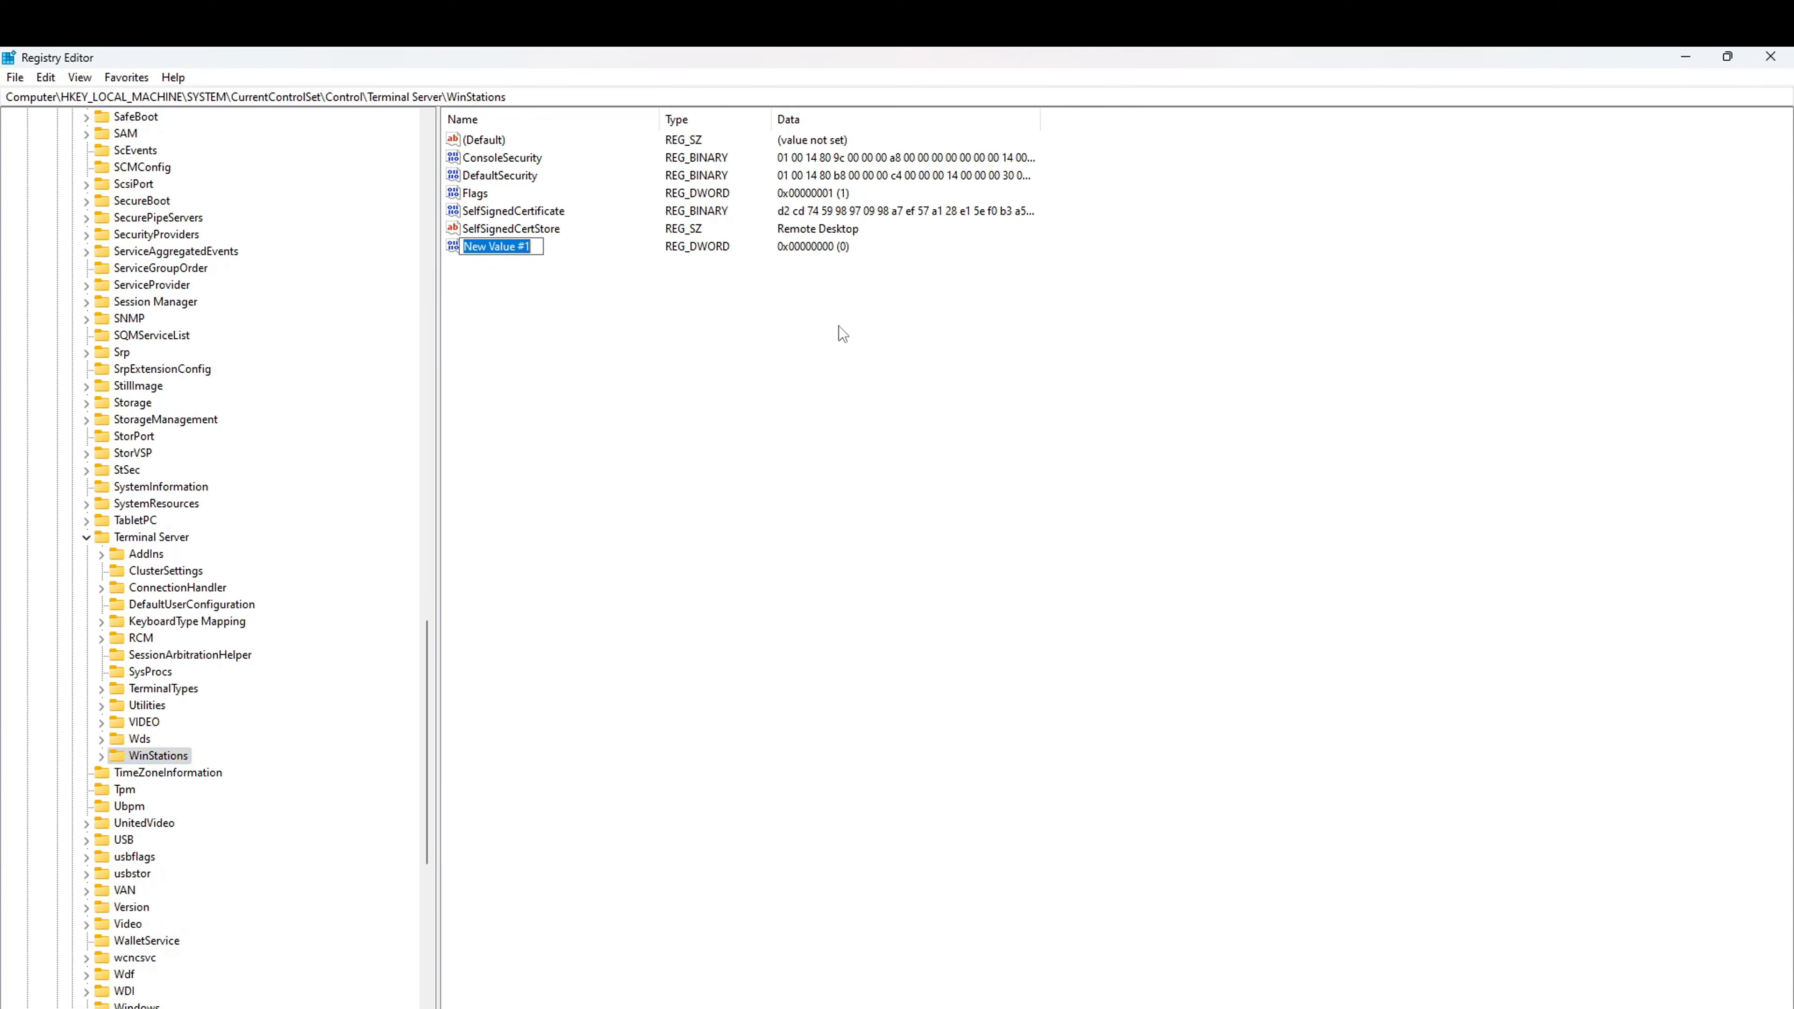
{"action": "type", "text": "DWMFRAMEINTERVAL"}
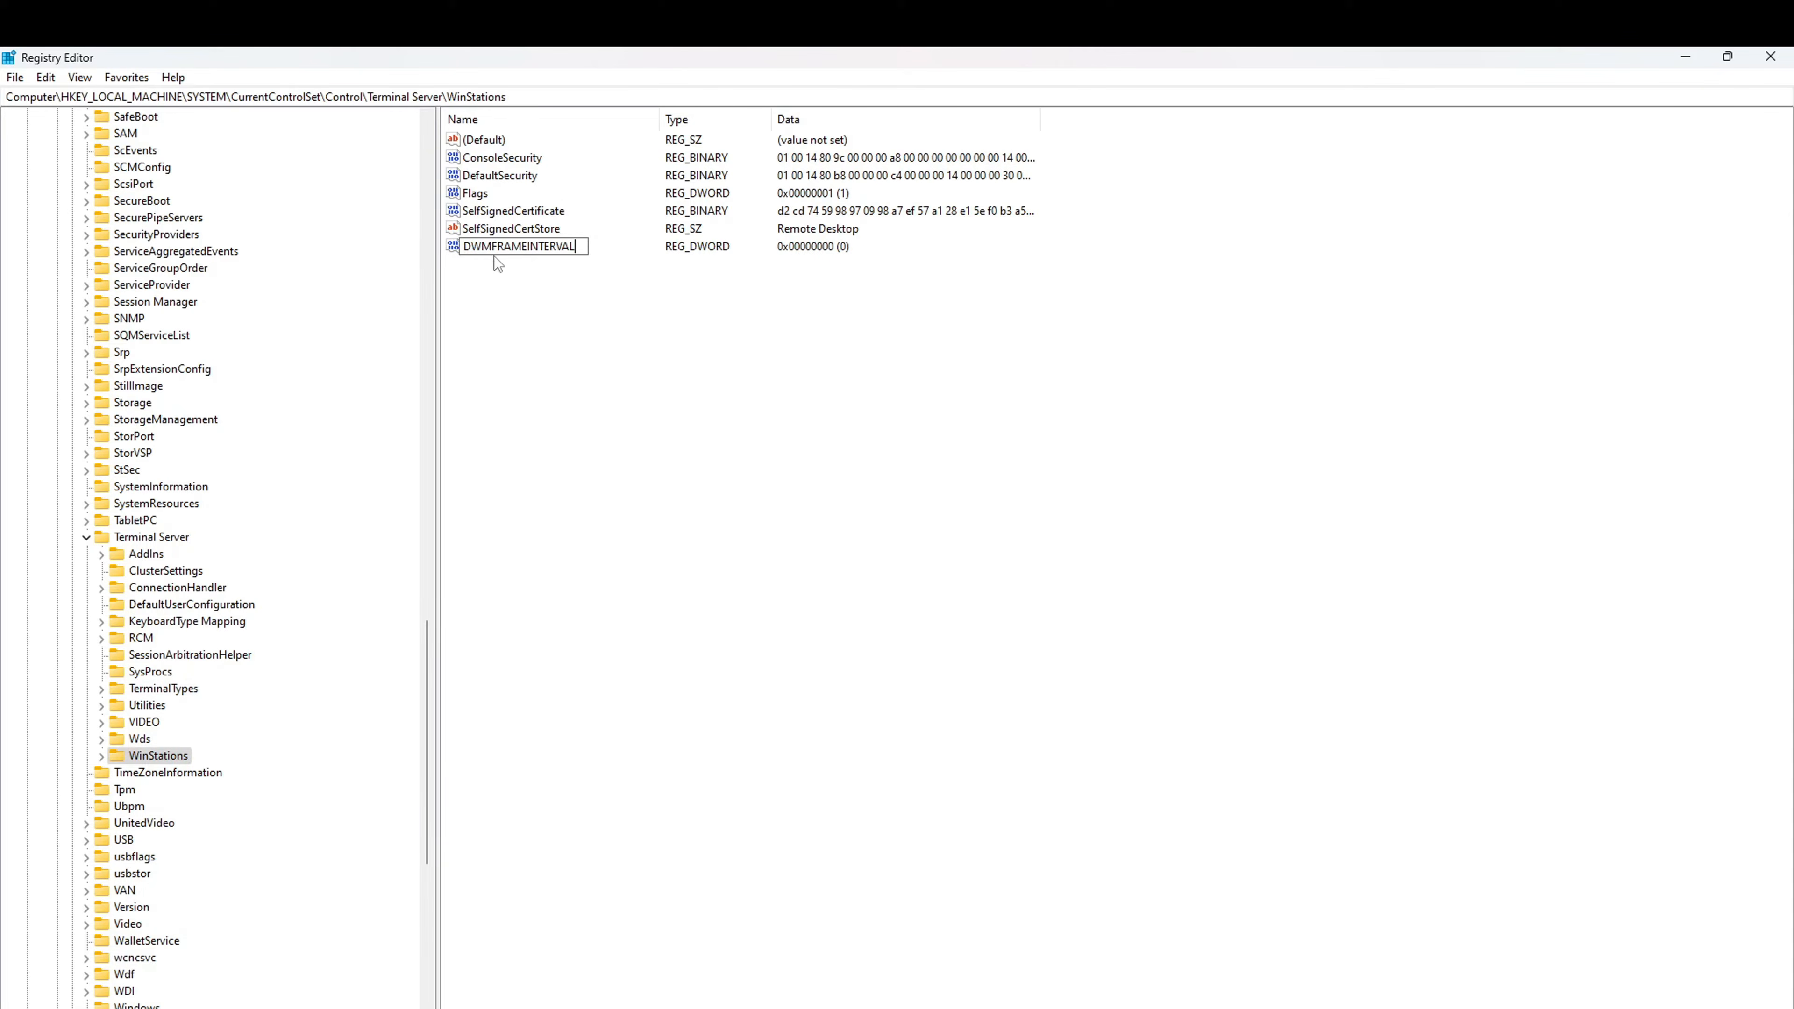
{"action": "key", "text": "Return"}
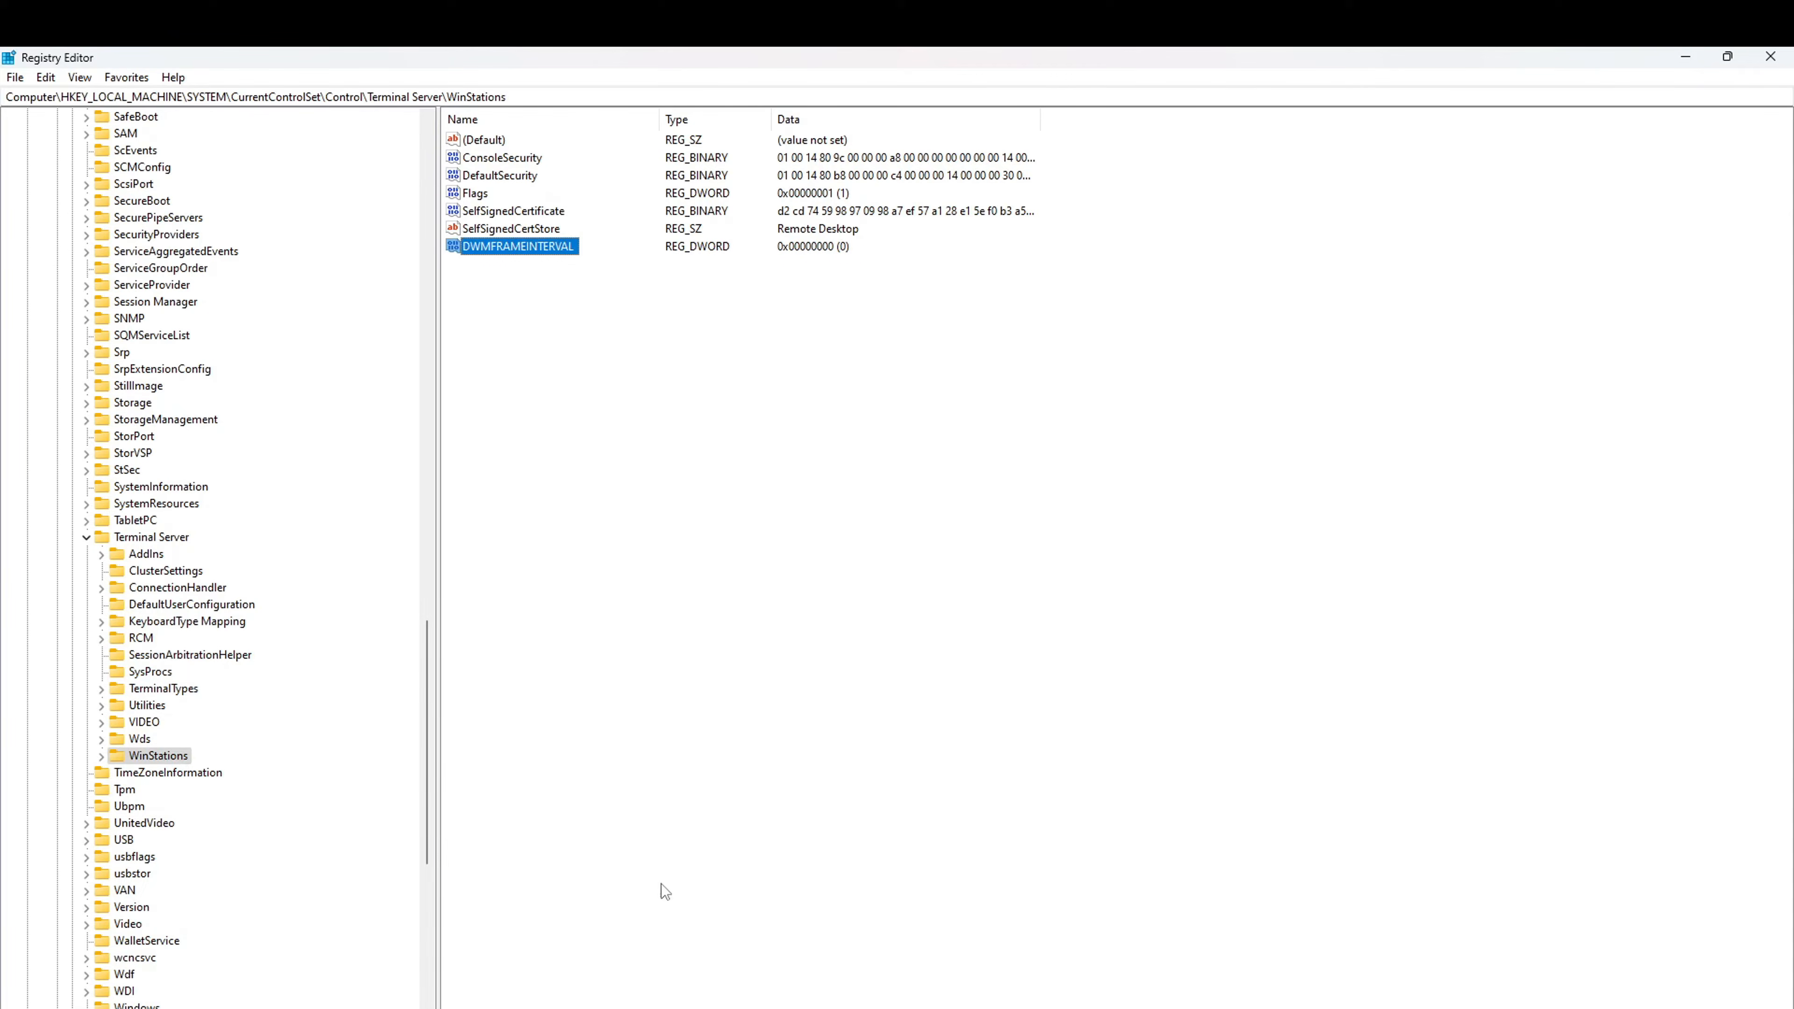
{"action": "left_click", "coordinate": [713, 1008]}
{"action": "left_click_drag", "start_coordinate": [574, 608], "coordinate": [771, 608]}
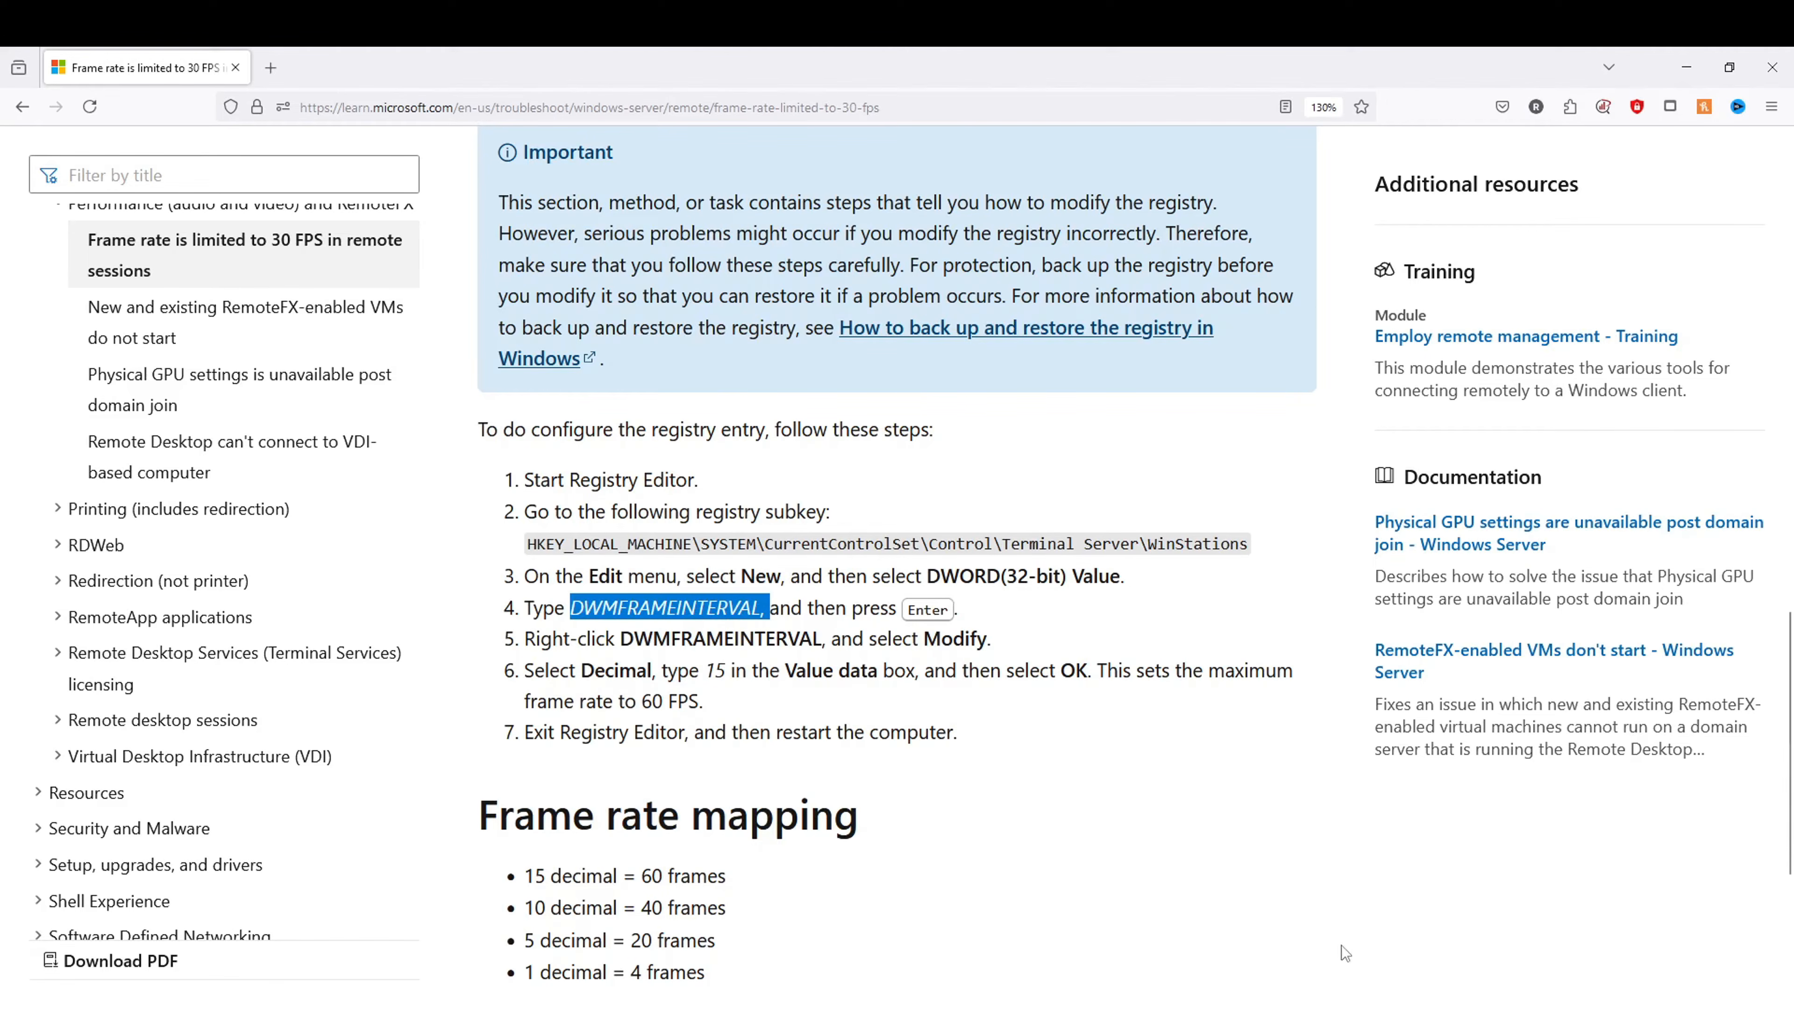
{"action": "left_click", "coordinate": [759, 1007]}
- Set the DWMFRAMEINTERVAL value data to 15 with decimal as the base
{"action": "right_click", "coordinate": [495, 243]}
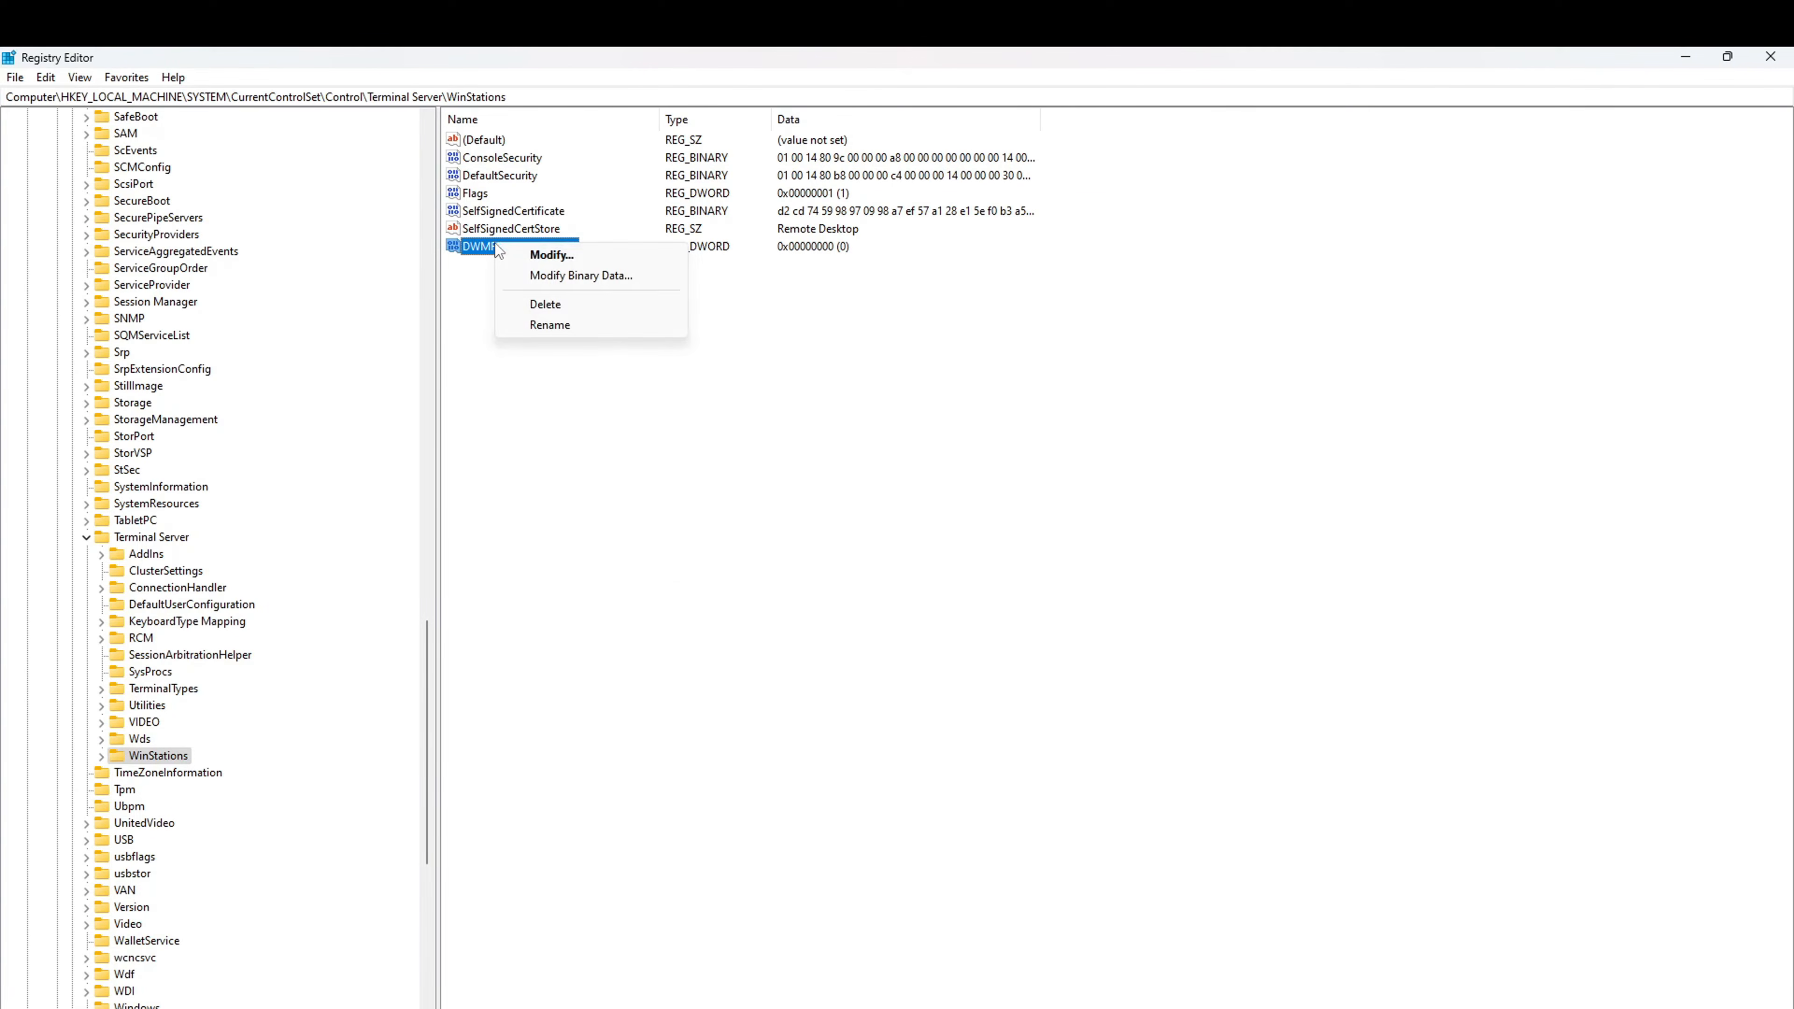
{"action": "left_click", "coordinate": [573, 263]}
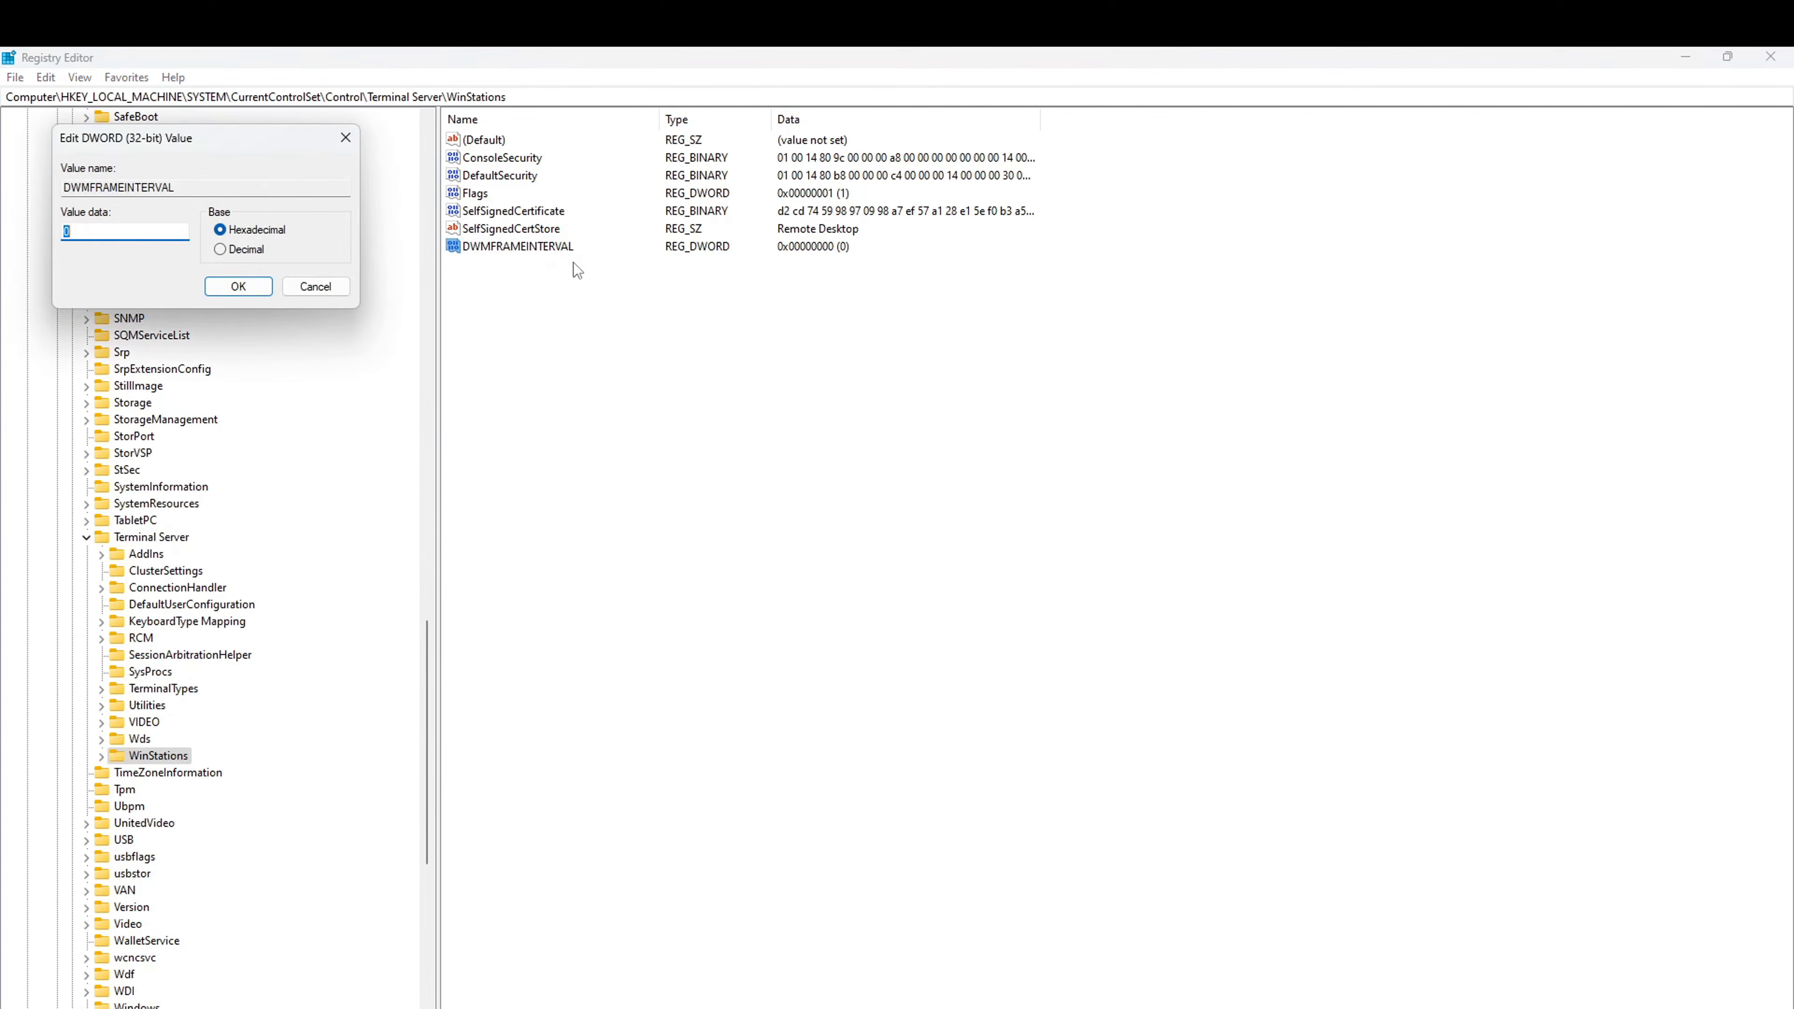
{"action": "left_click_drag", "start_coordinate": [199, 146], "coordinate": [780, 254]}
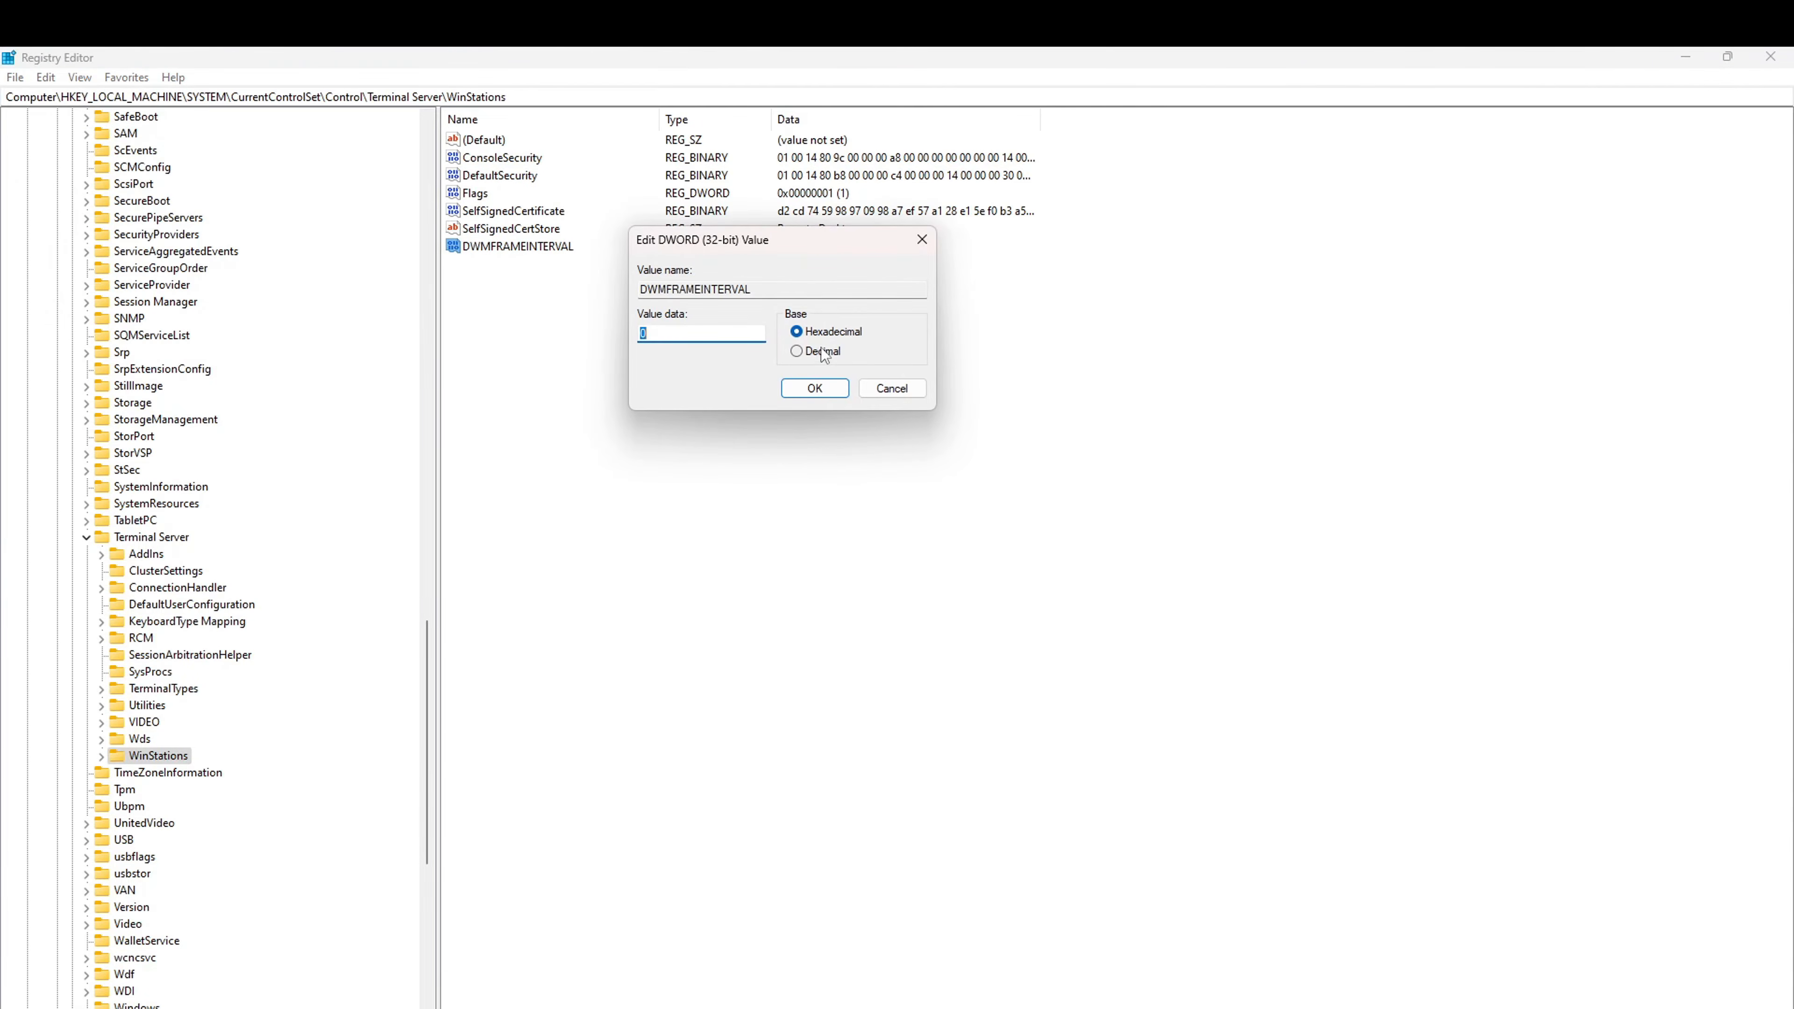
{"action": "left_click", "coordinate": [801, 353]}
{"action": "left_click", "coordinate": [696, 329]}
{"action": "key", "text": "BackSpace"}
{"action": "type", "text": "15"}
{"action": "left_click", "coordinate": [814, 387]}
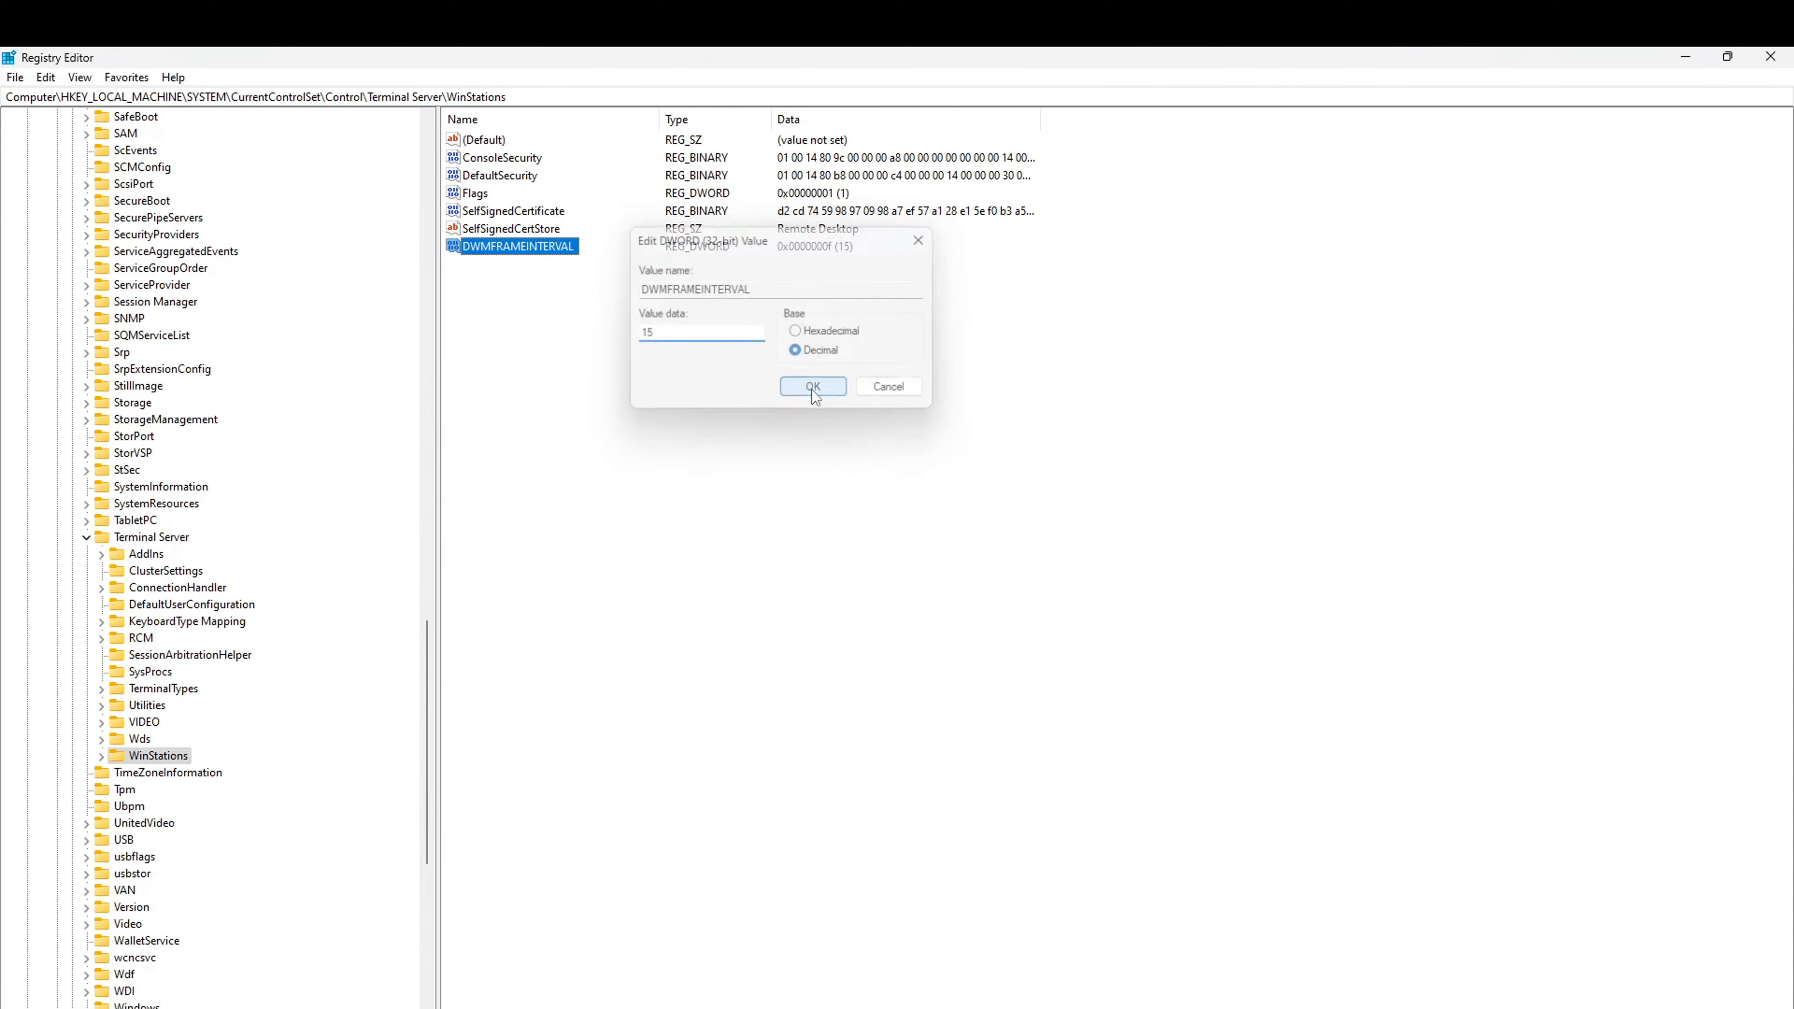
- Switch to the Microsoft article in the browser and review its frame rate mapping and registry instructions
{"action": "left_click", "coordinate": [1688, 56]}
{"action": "scroll", "coordinate": [683, 762], "scroll_direction": "down", "scroll_amount": 3}
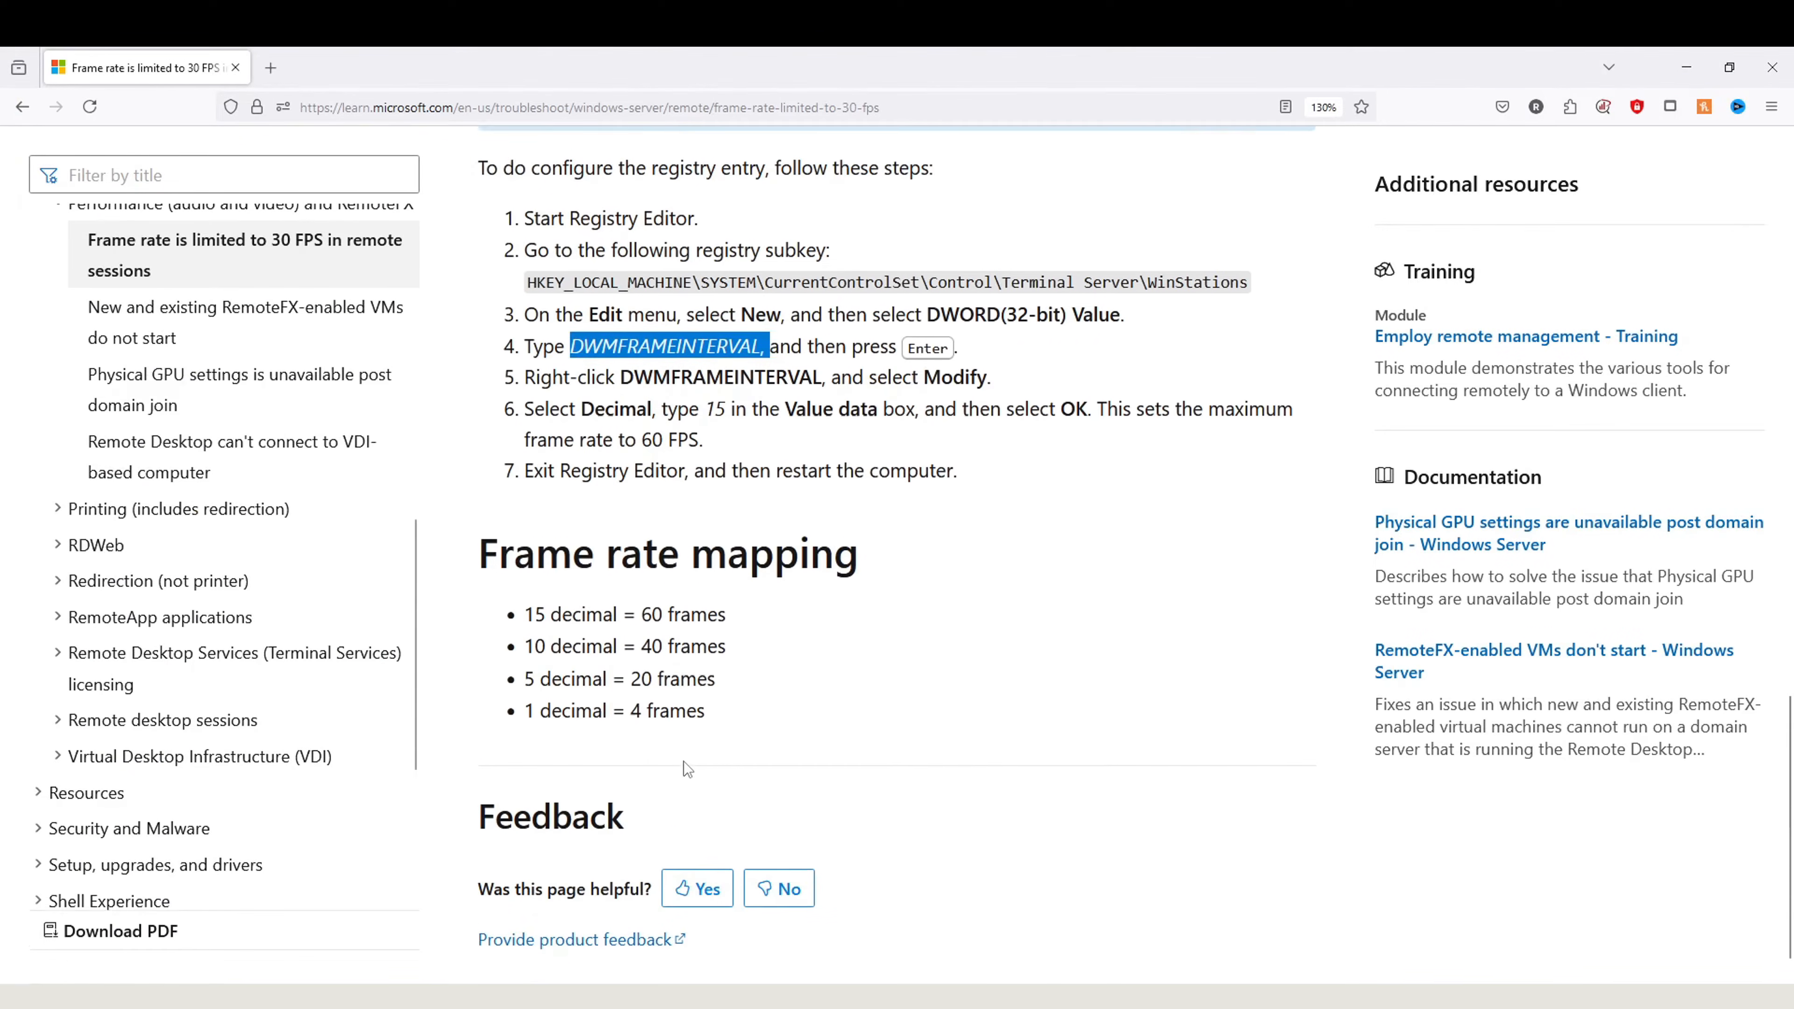
{"action": "left_click_drag", "start_coordinate": [535, 607], "coordinate": [626, 612]}
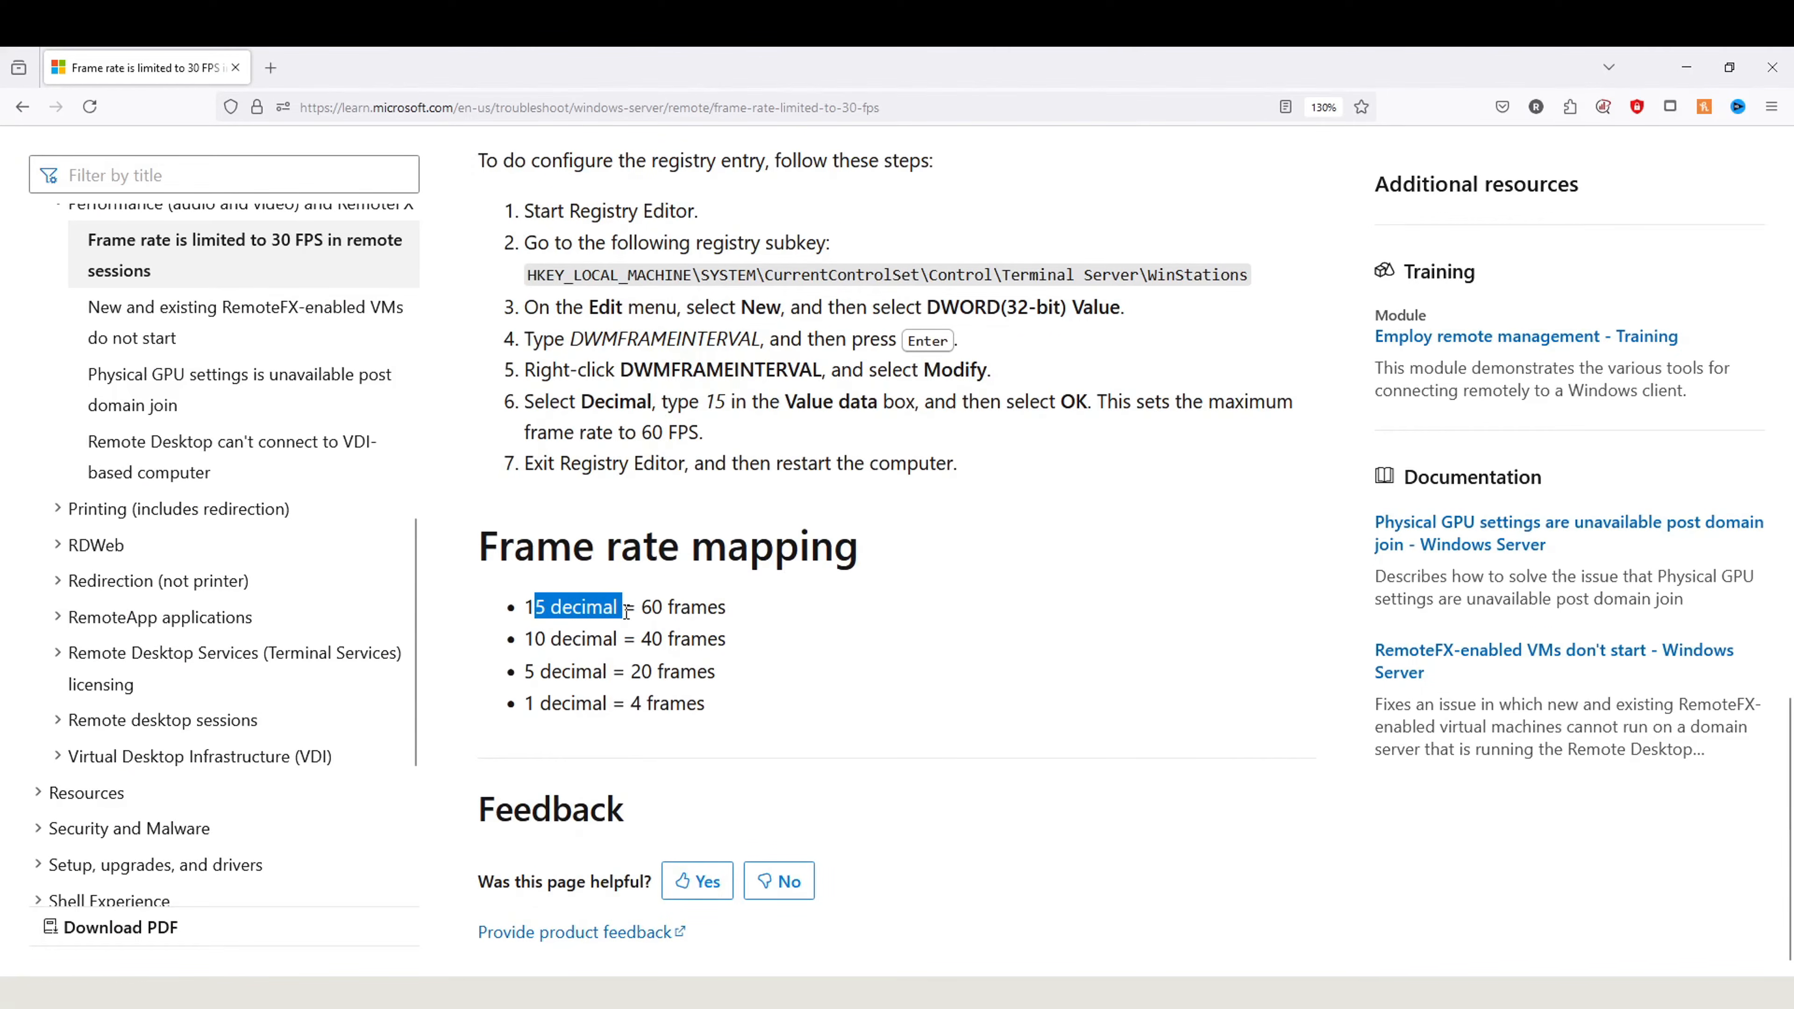
{"action": "left_click_drag", "start_coordinate": [762, 607], "coordinate": [641, 601]}
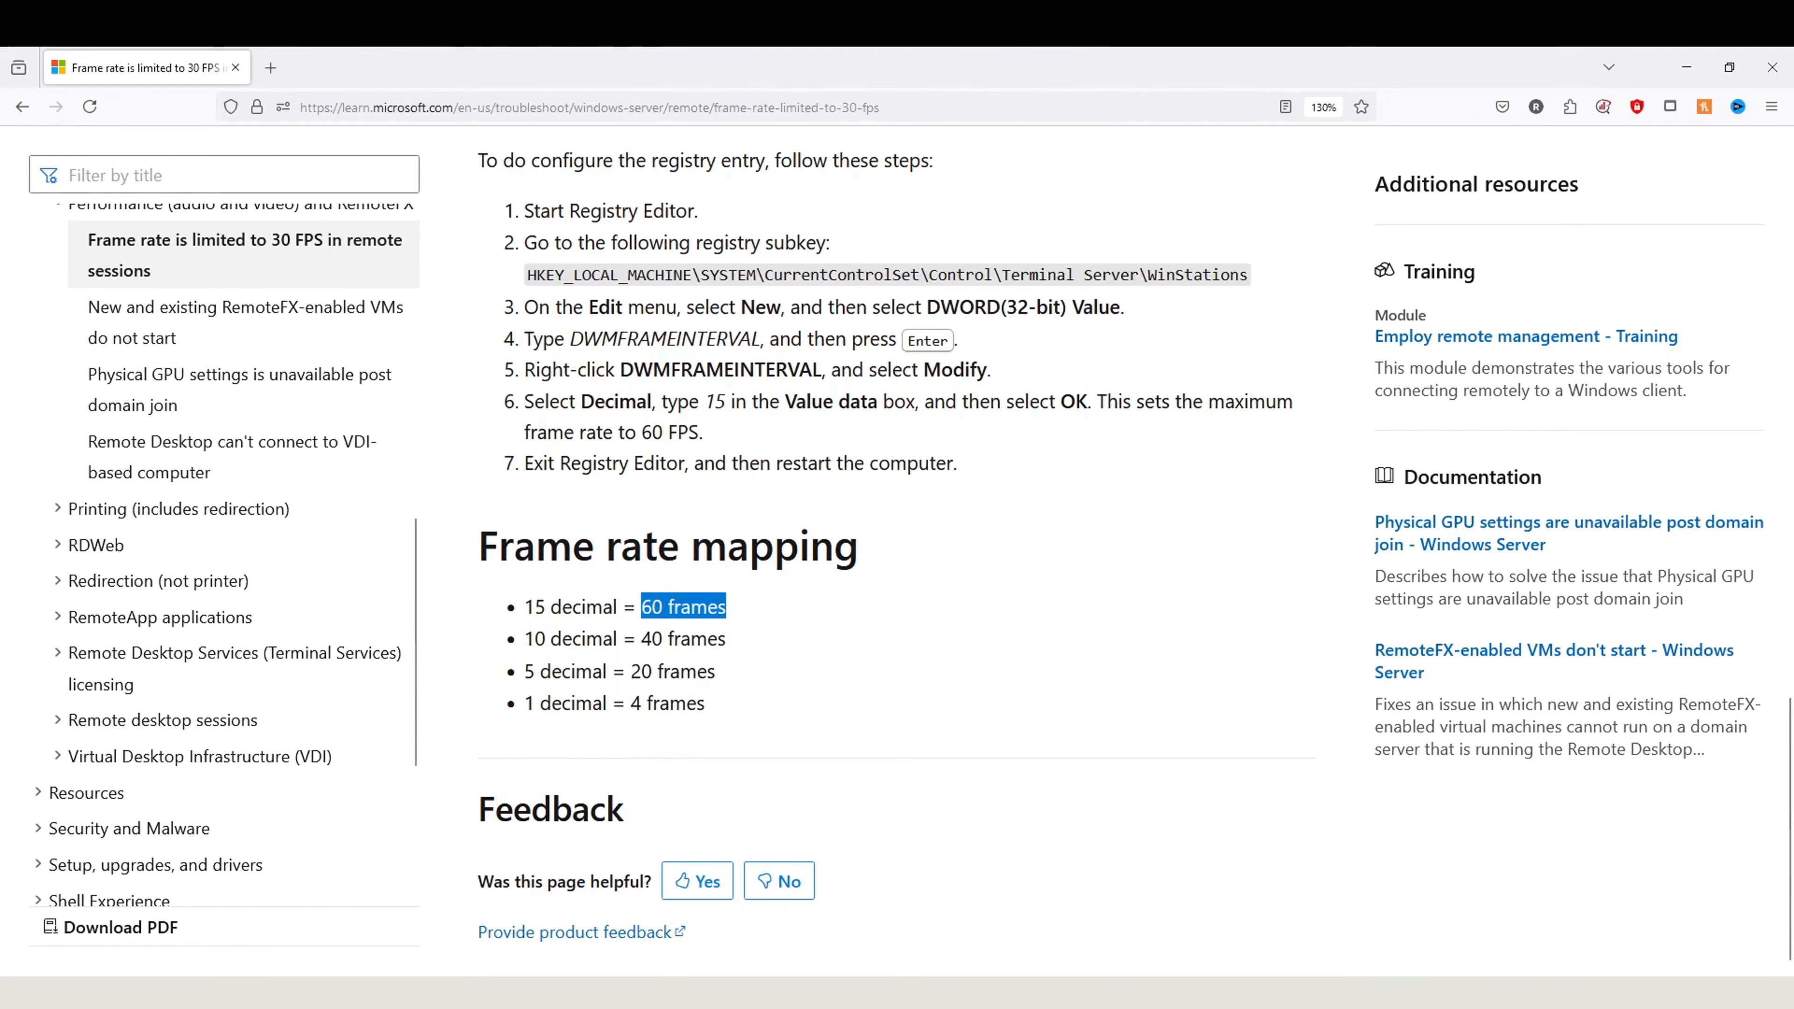
{"action": "scroll", "coordinate": [995, 591], "scroll_direction": "up", "scroll_amount": 5}
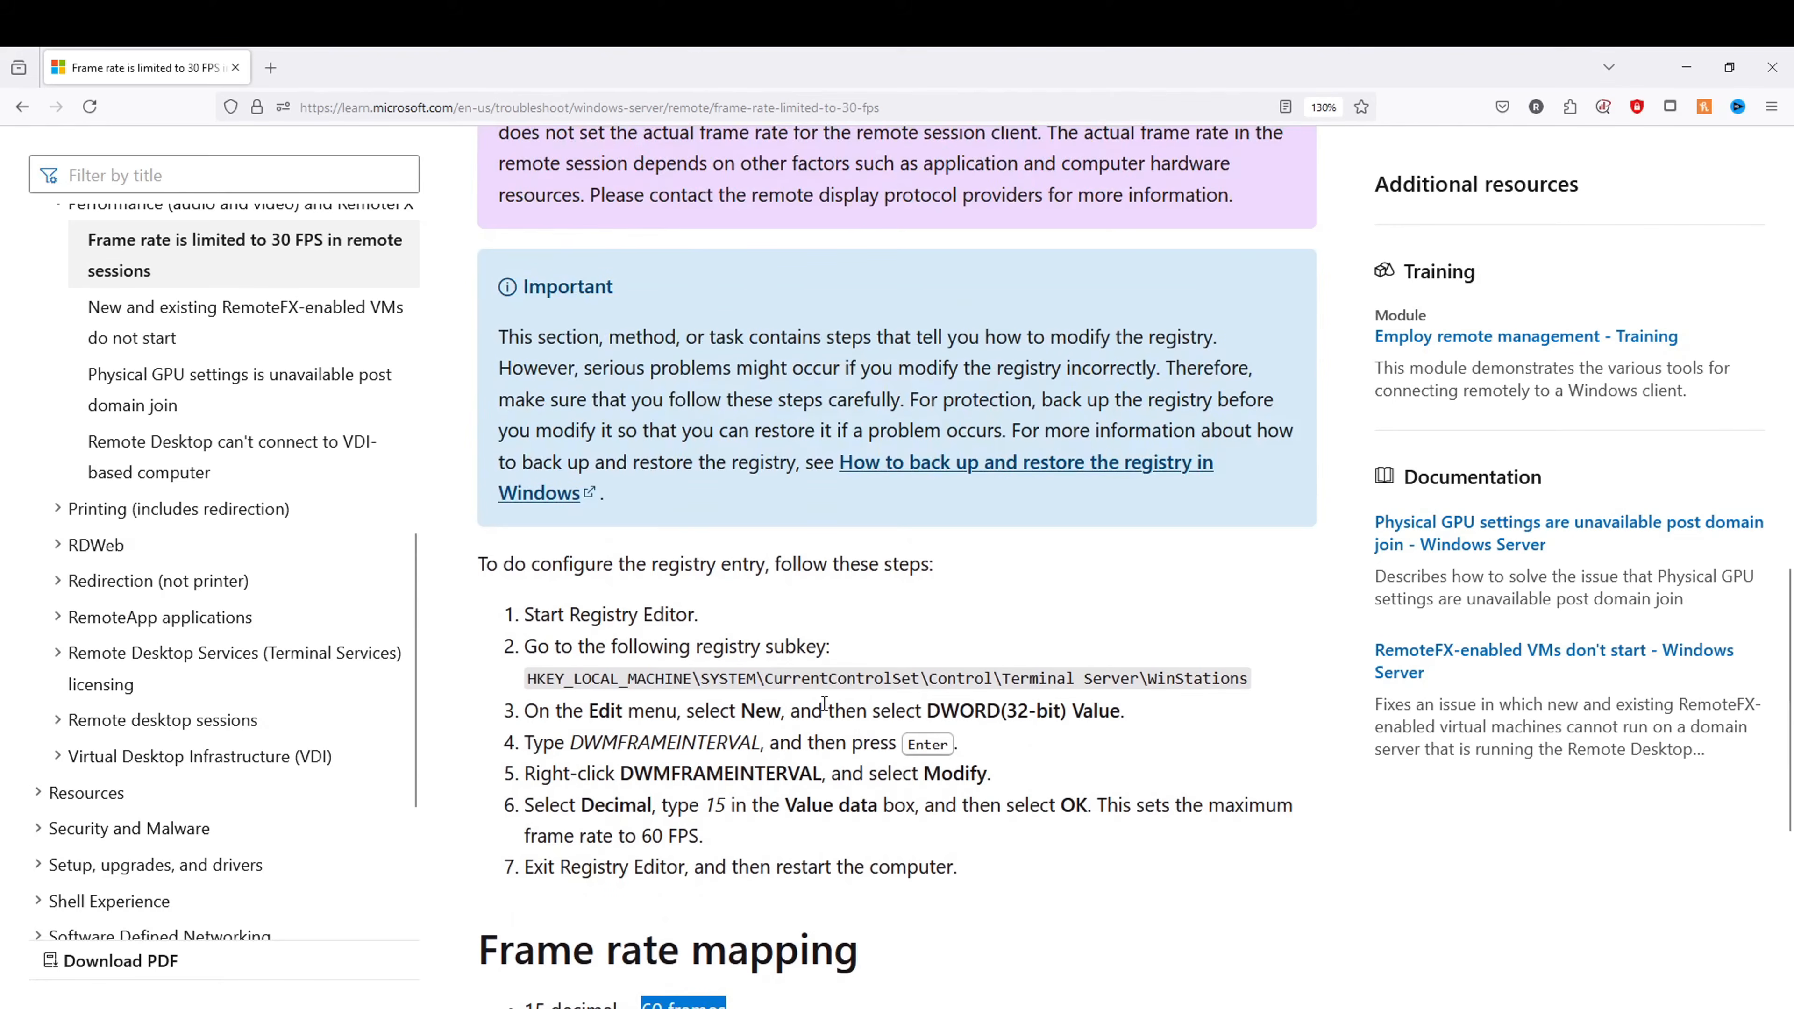
{"action": "scroll", "coordinate": [824, 703], "scroll_direction": "down", "scroll_amount": 6}
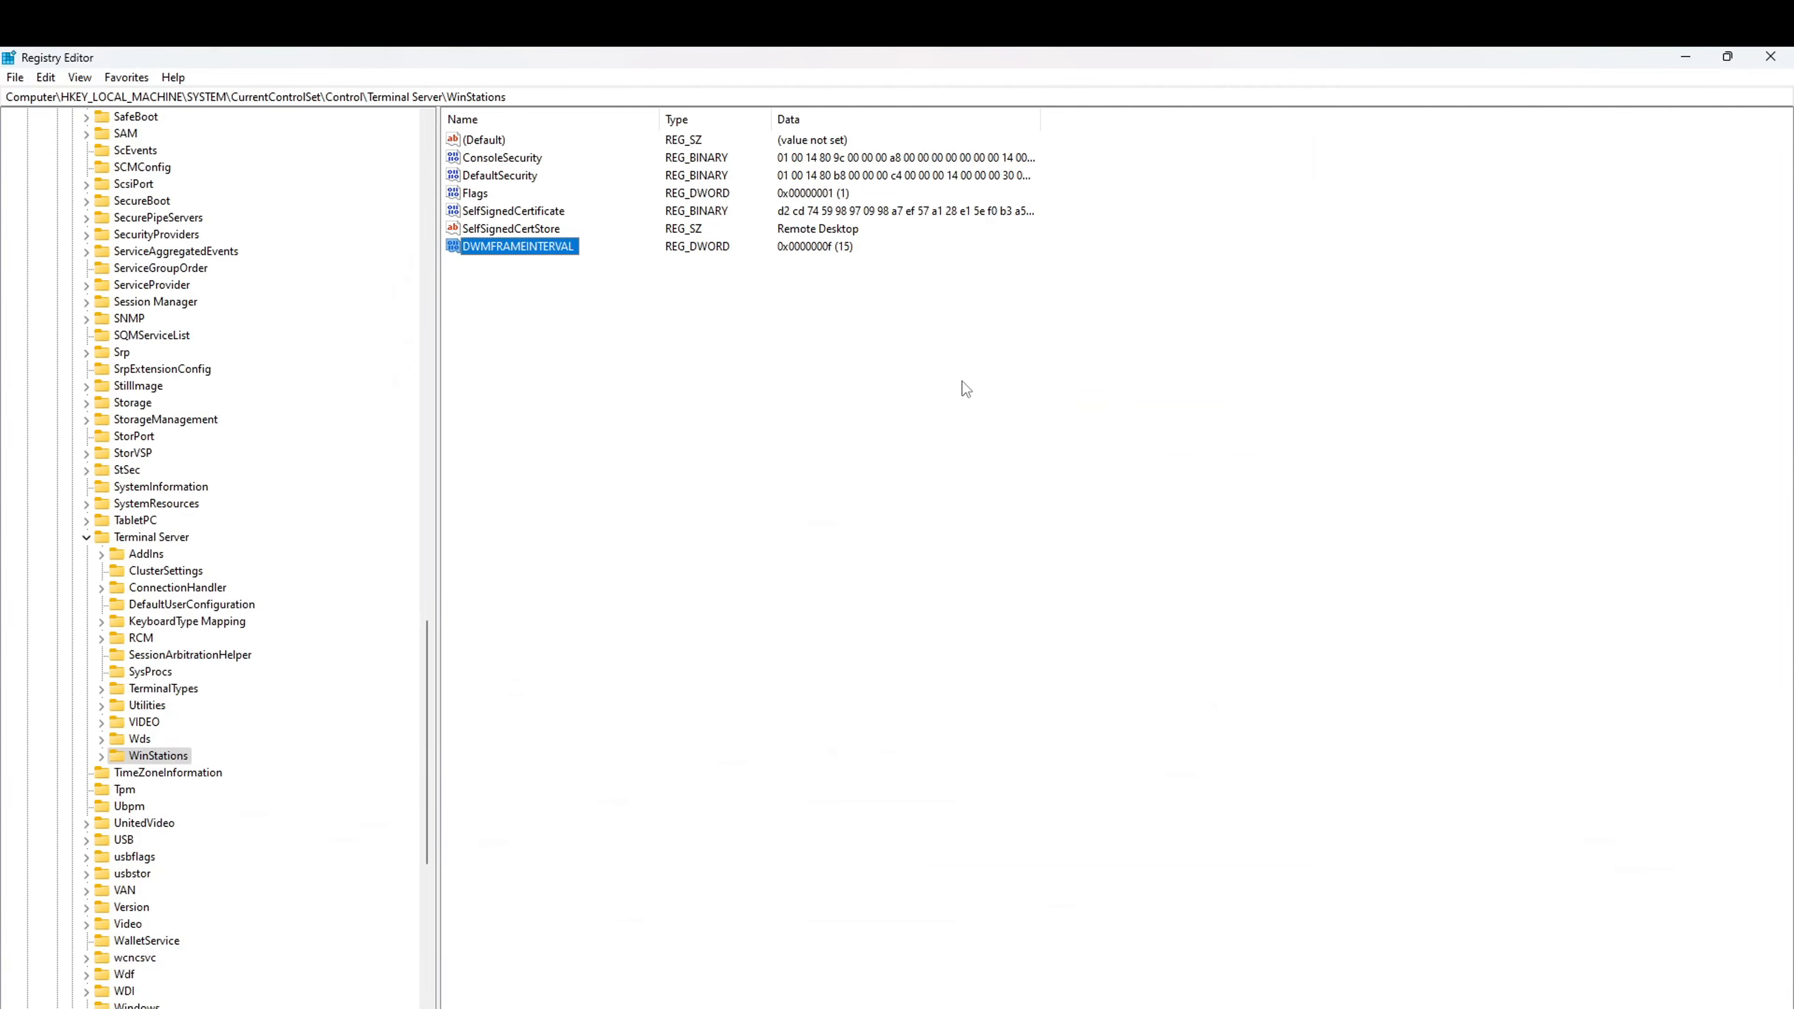
- Close Registry Editor and minimize the browser to return to the desktop
{"action": "left_click", "coordinate": [969, 334]}
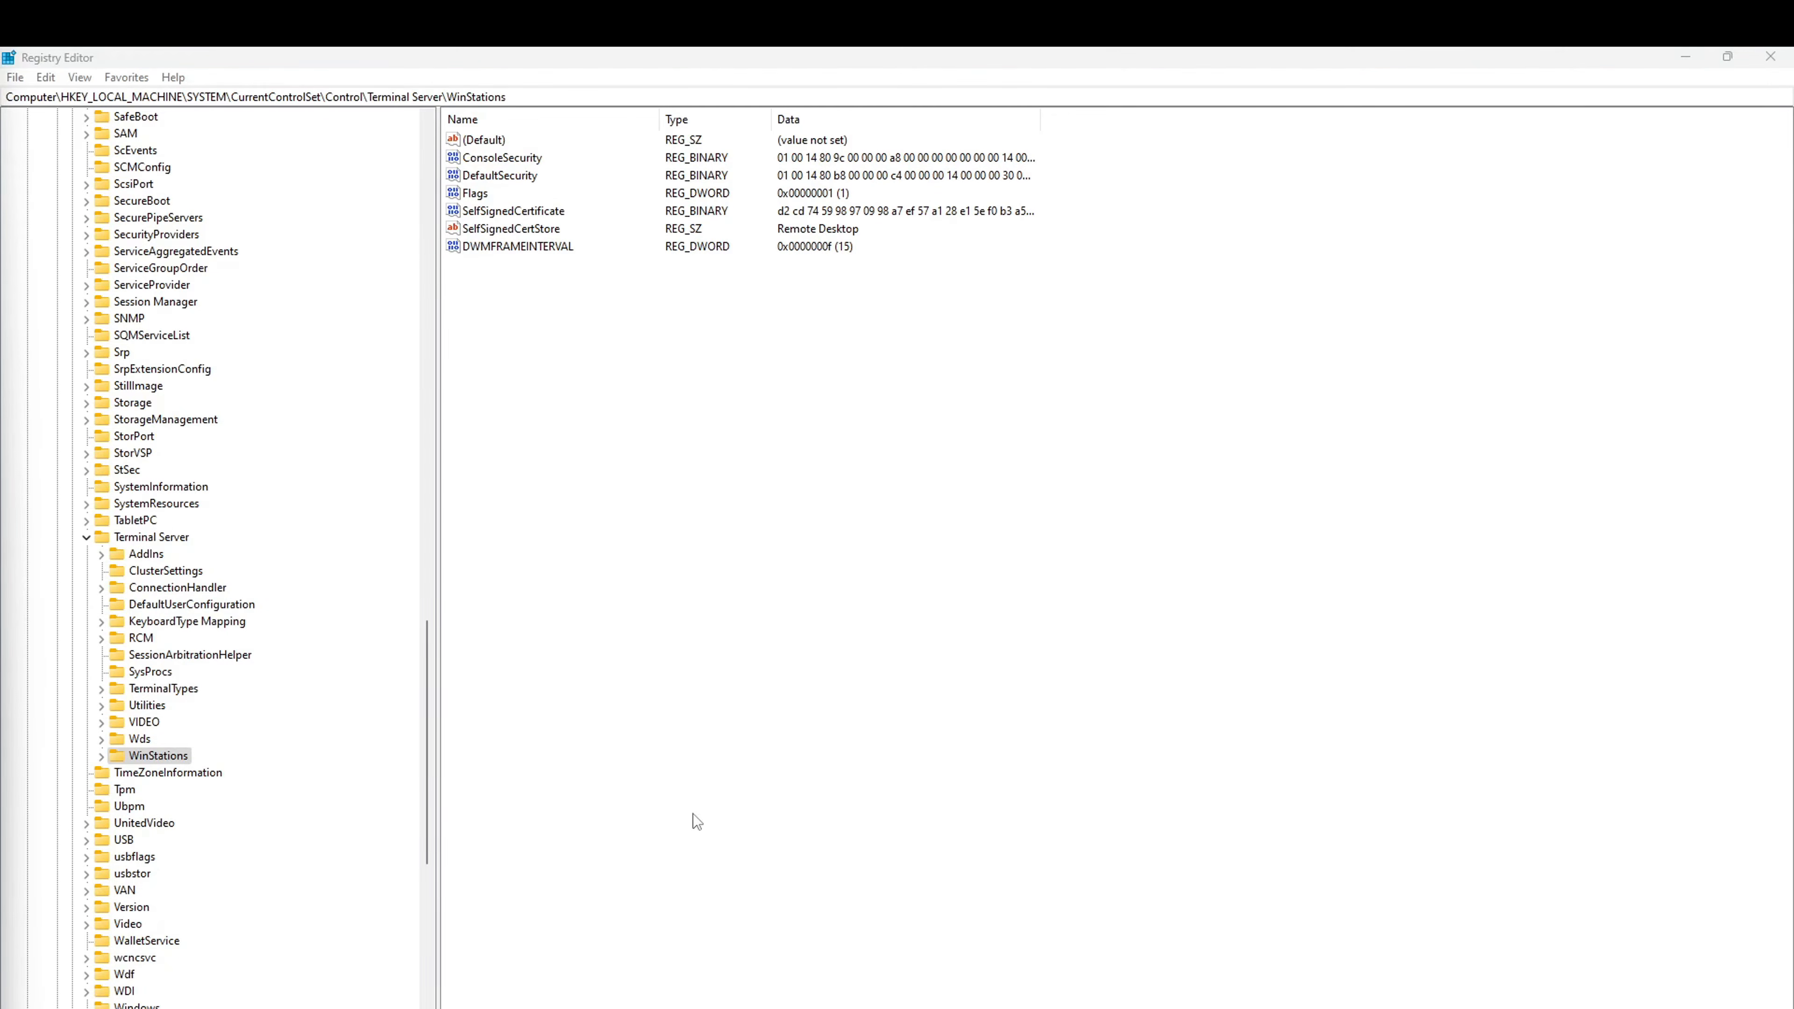
{"action": "left_click", "coordinate": [1770, 57]}
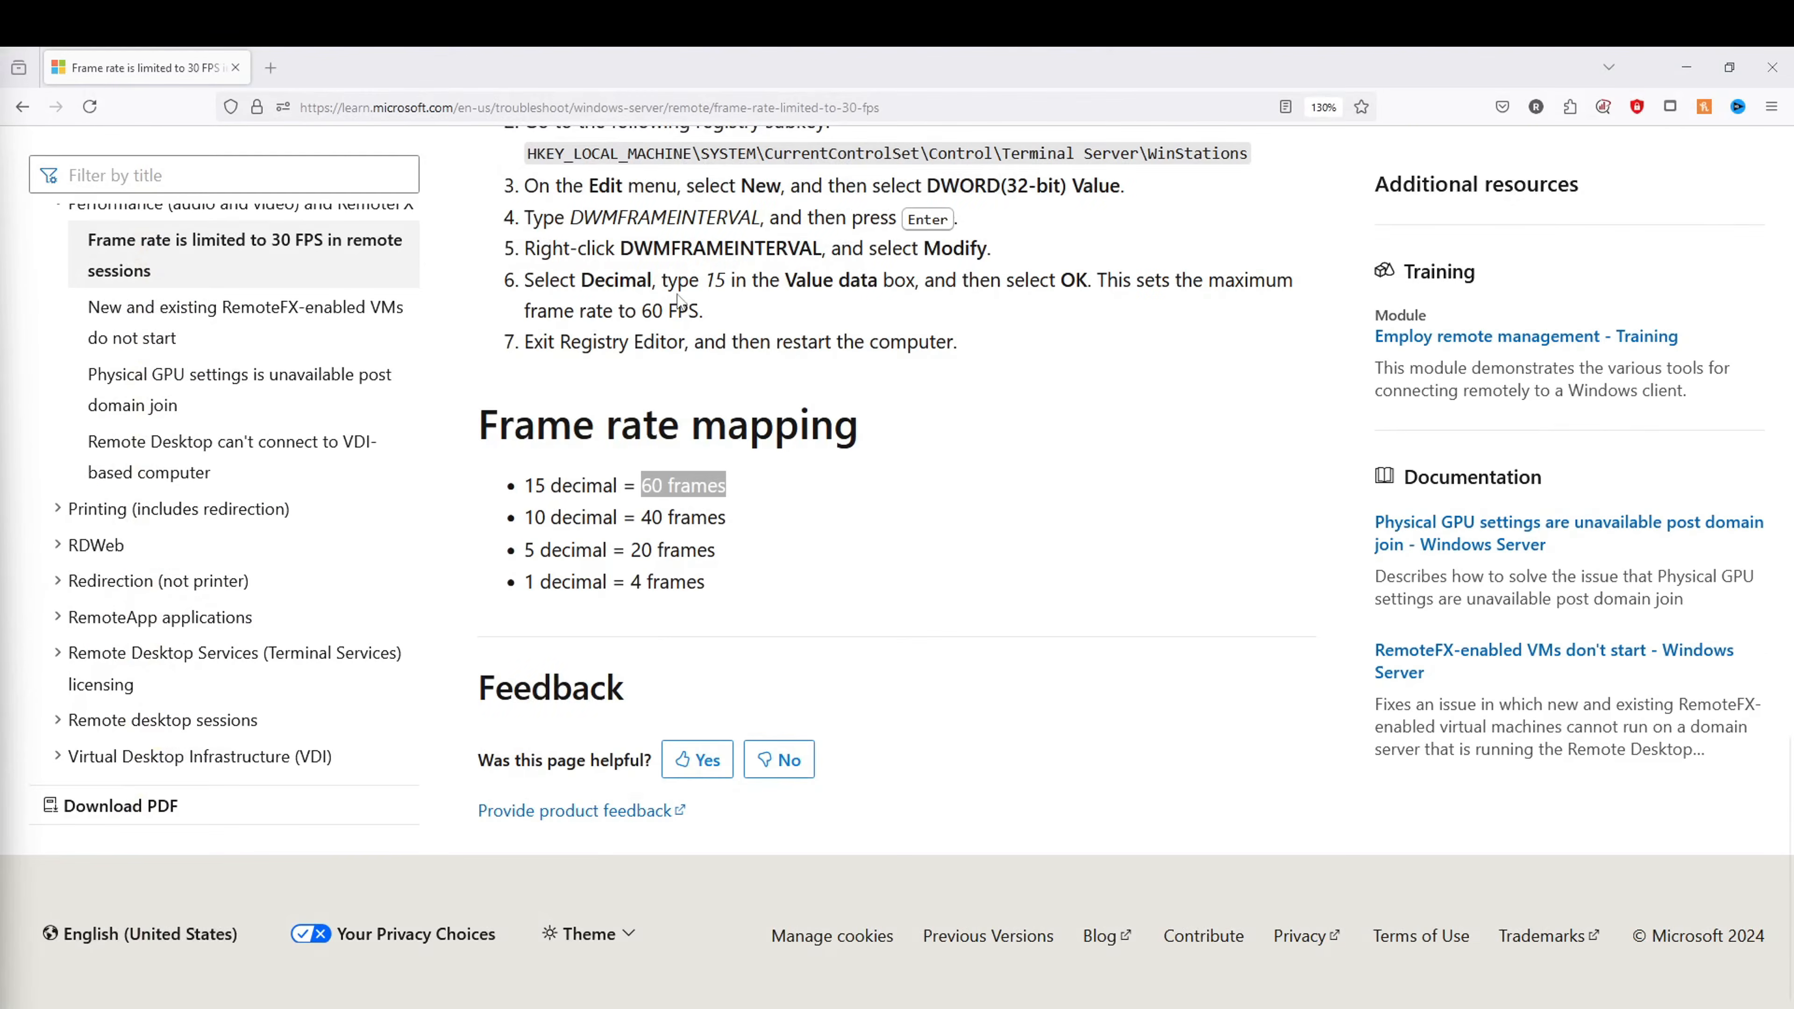
{"action": "left_click", "coordinate": [1685, 67]}
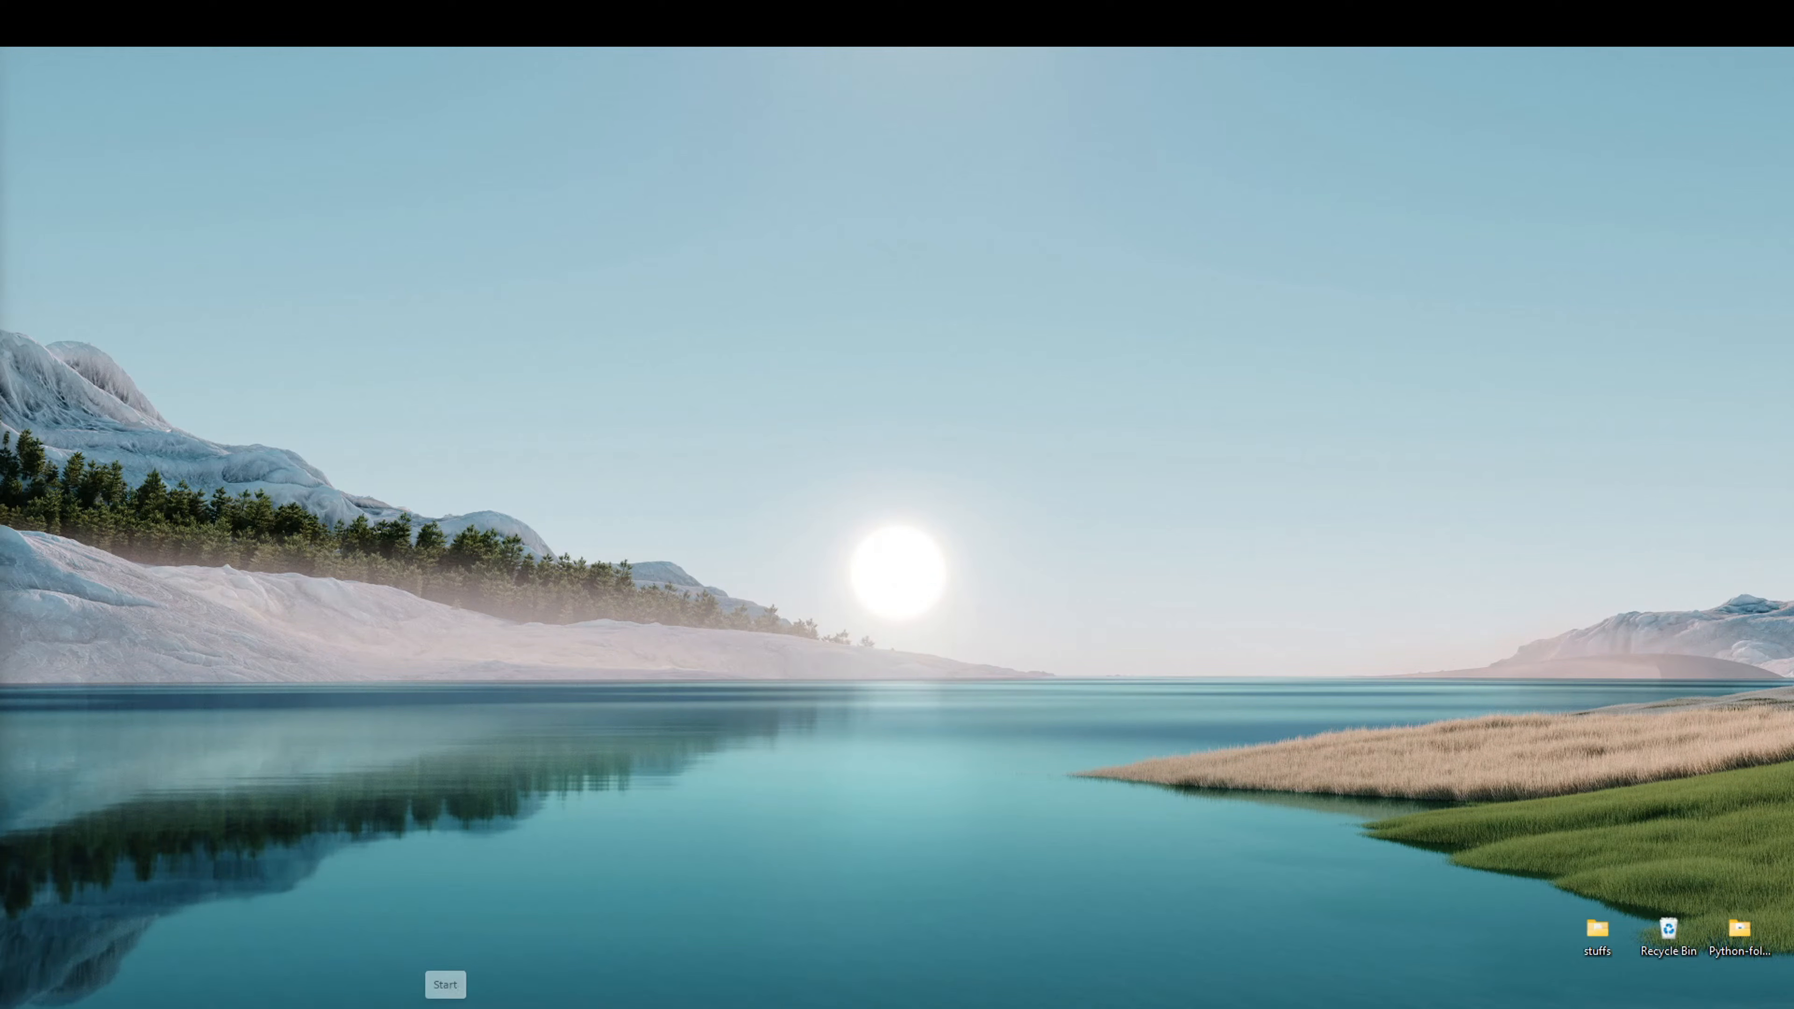
- Search Windows for "local group", open the Local Group Policy Editor maximized, and widen its tree pane
{"action": "key", "text": "super"}
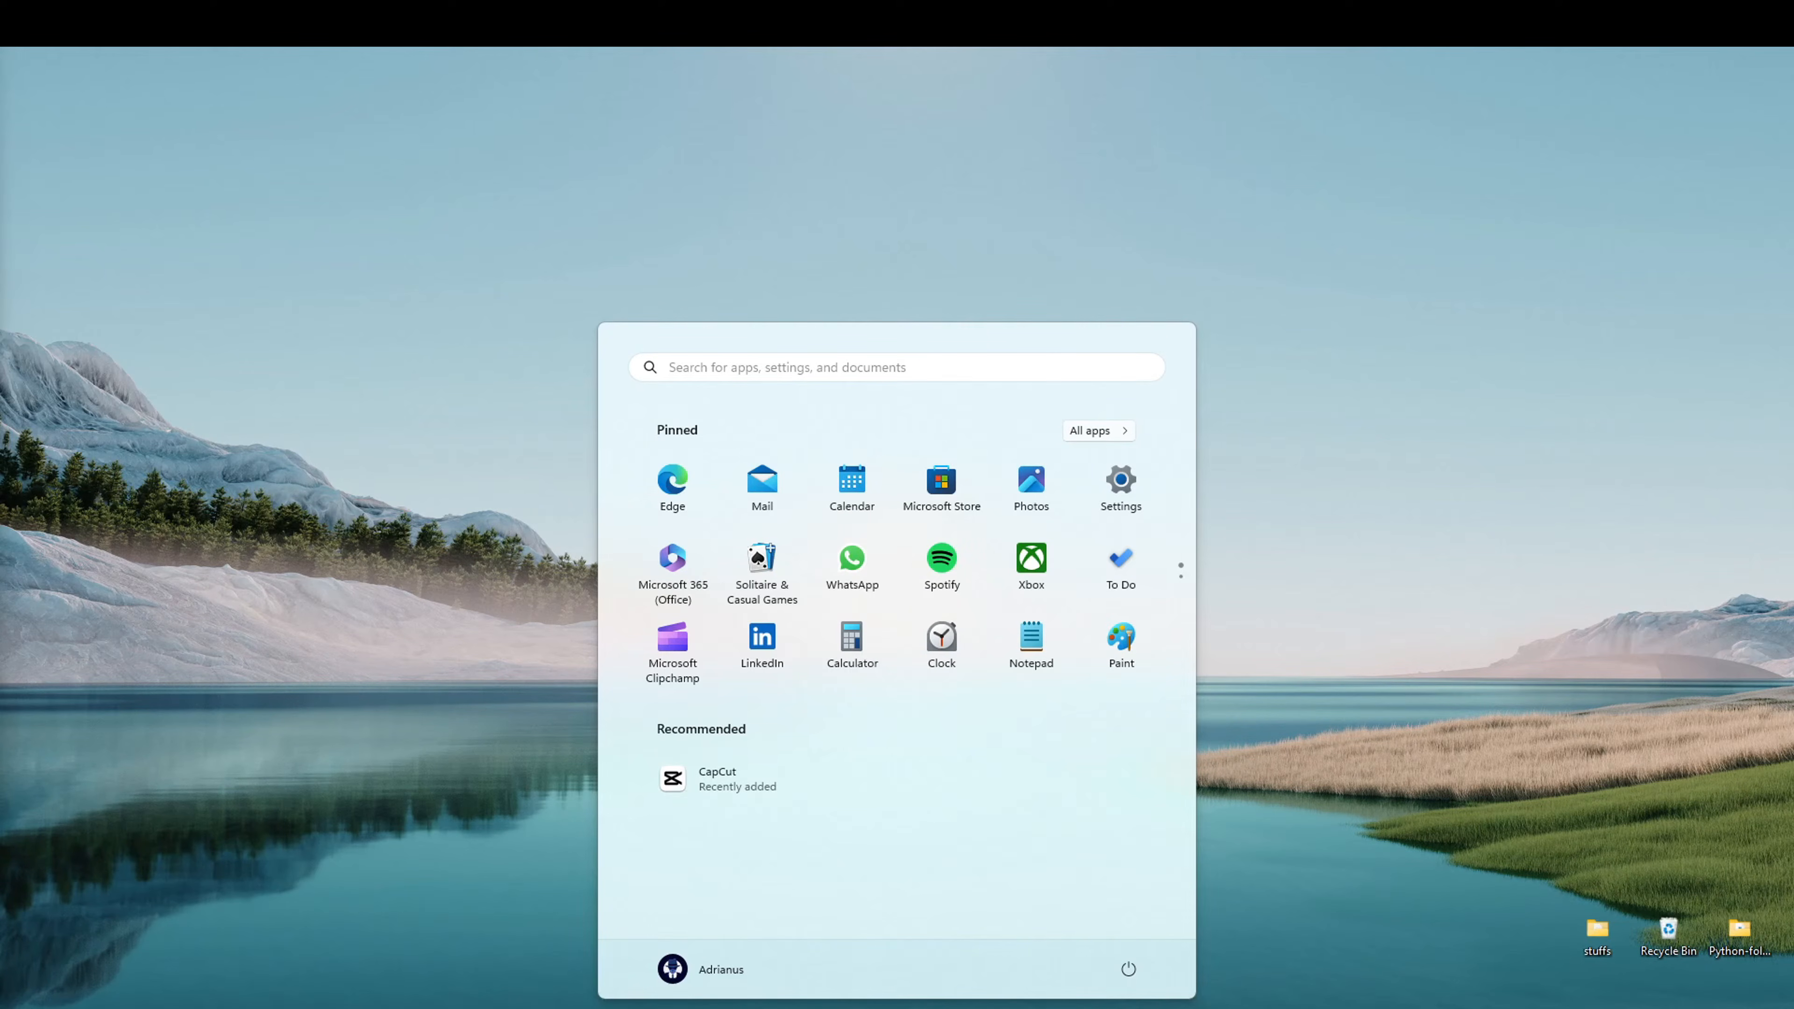
{"action": "type", "text": "local group"}
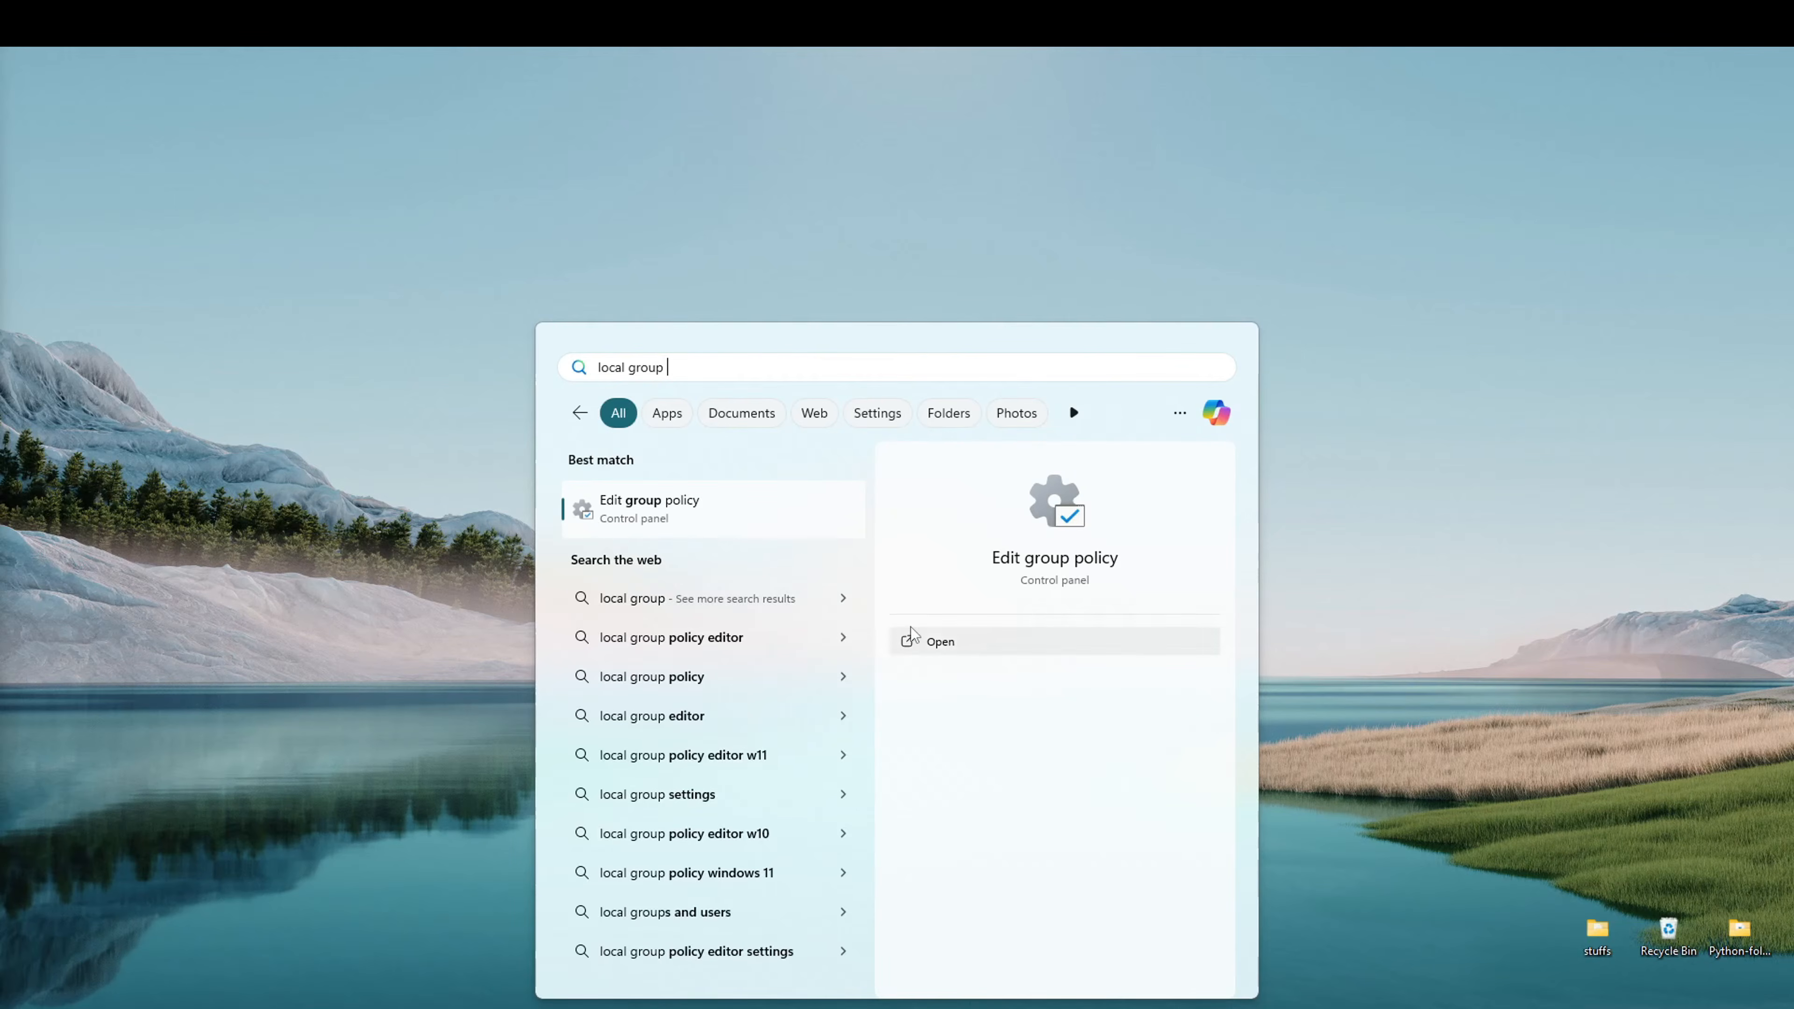
{"action": "left_click", "coordinate": [684, 509]}
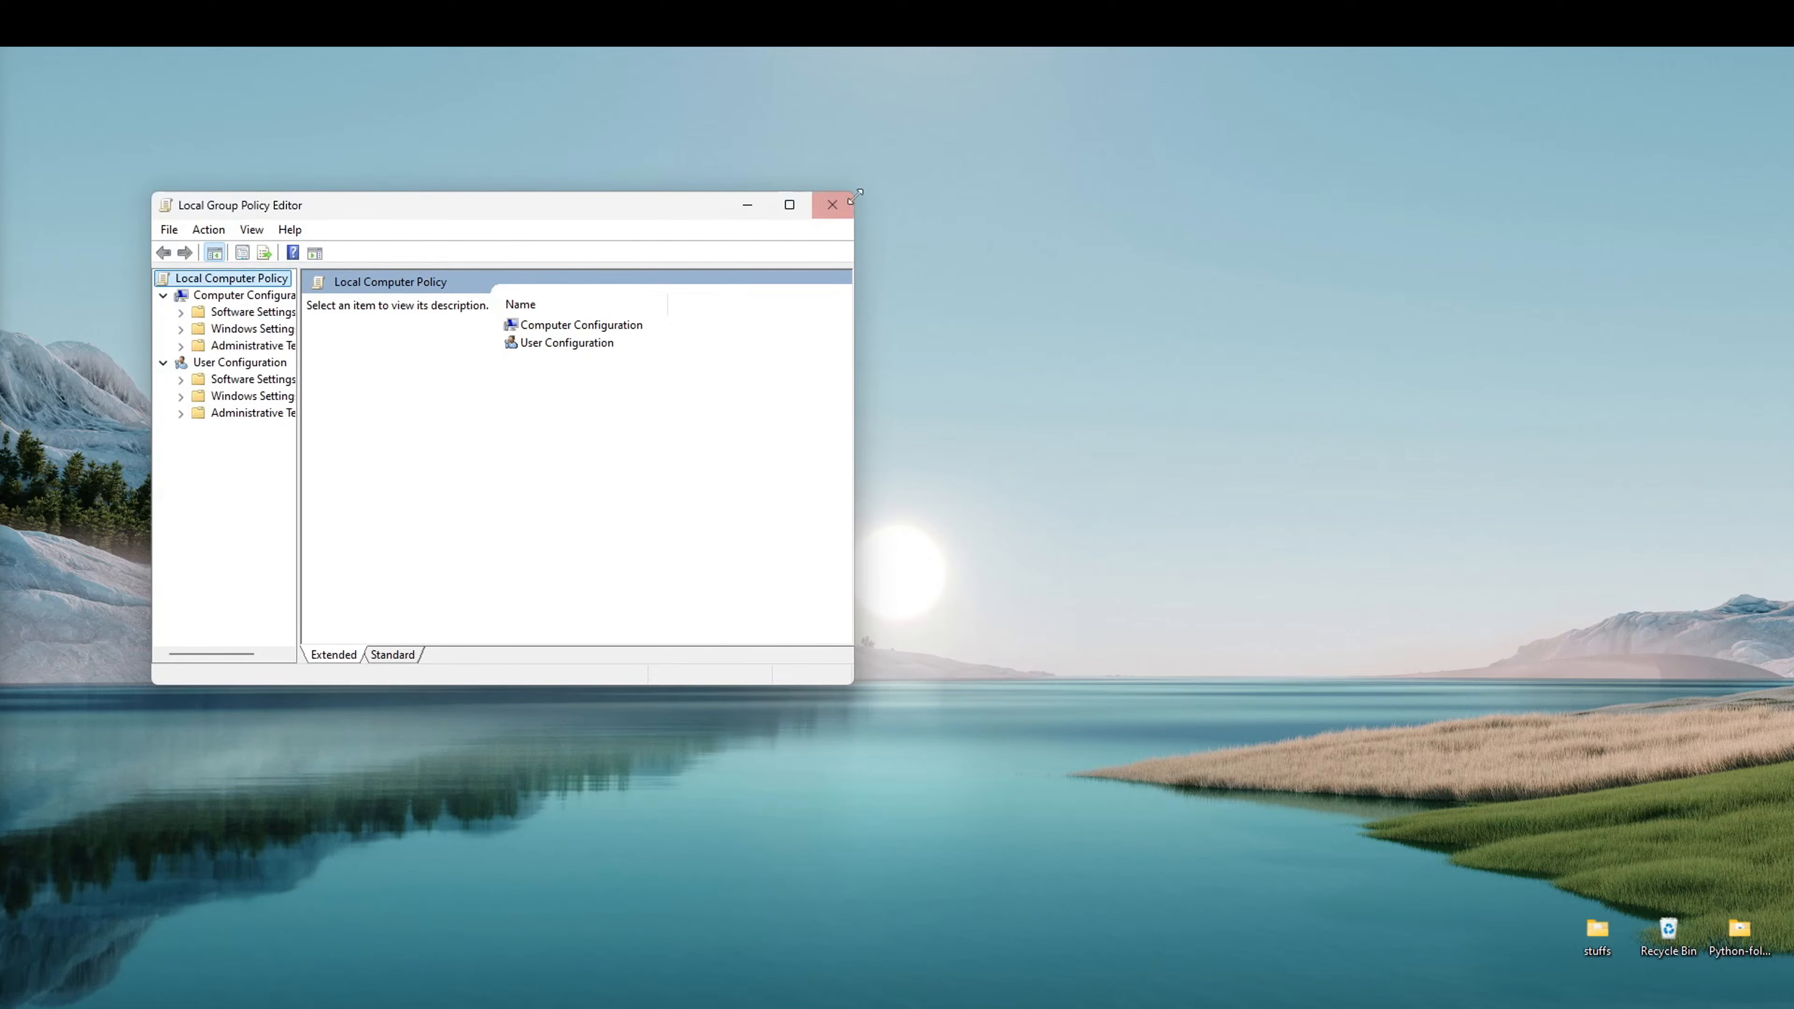
{"action": "left_click", "coordinate": [789, 203]}
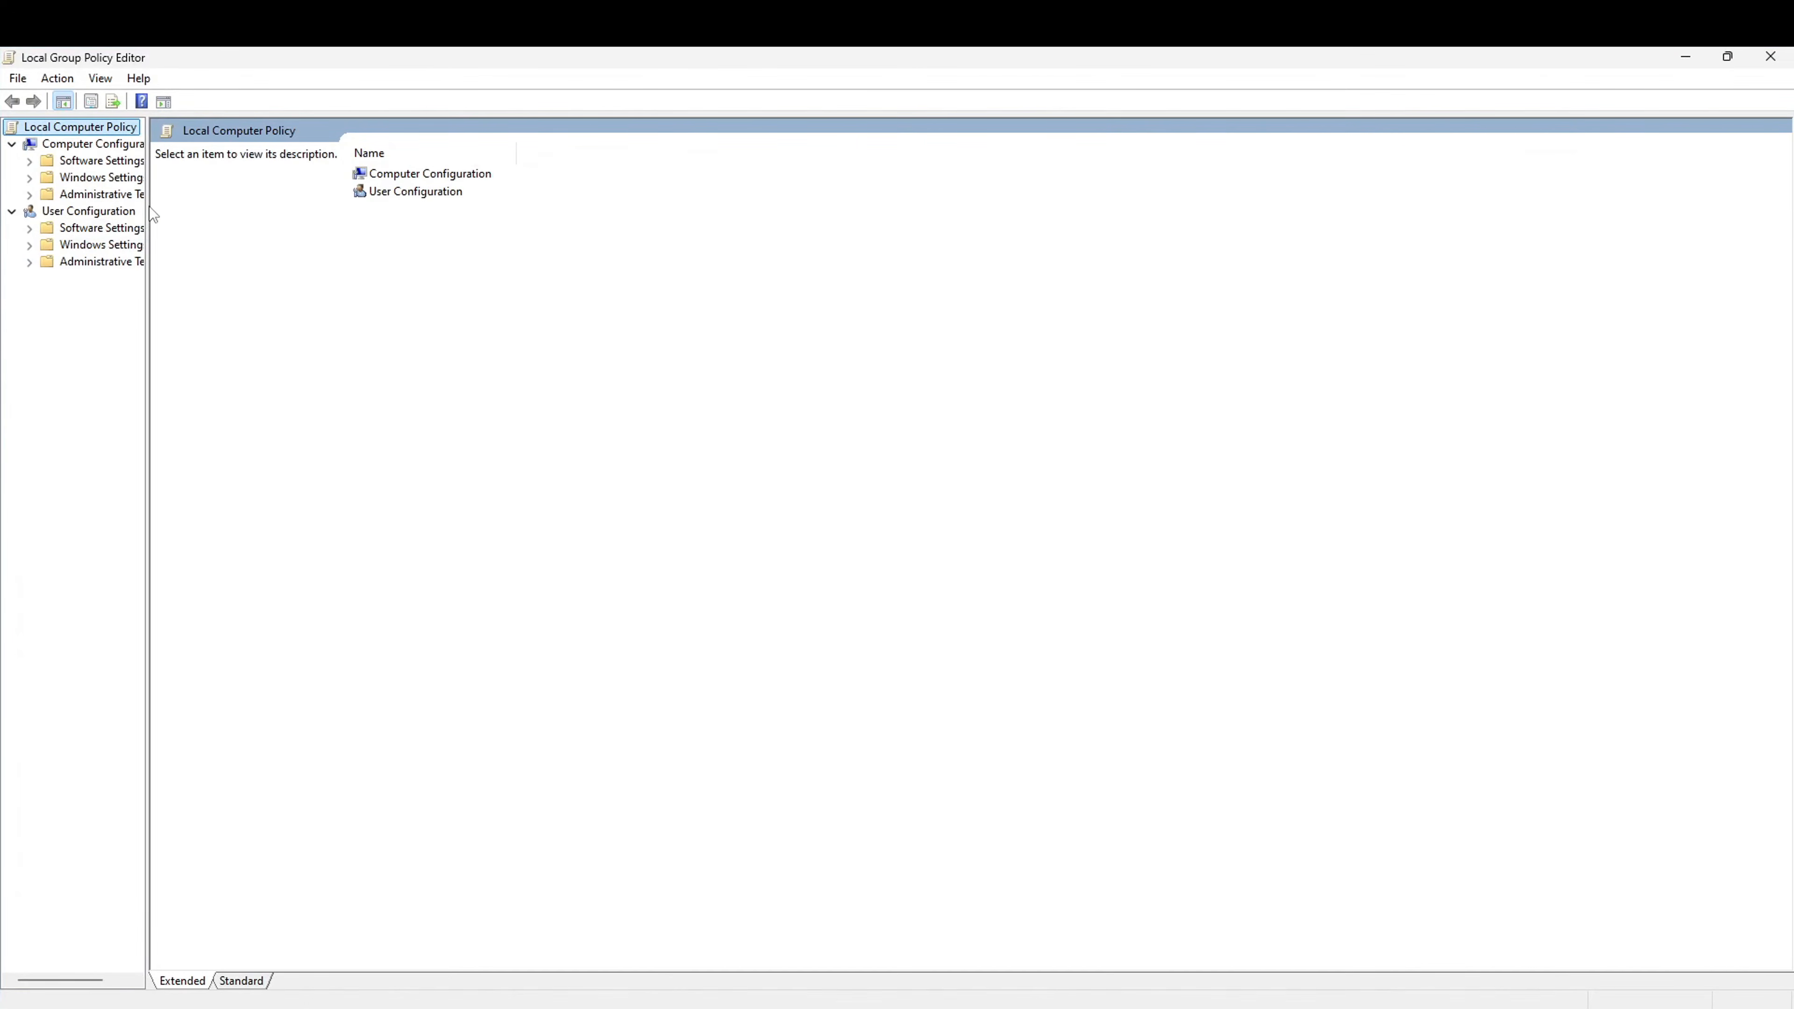
{"action": "left_click_drag", "start_coordinate": [150, 209], "coordinate": [254, 219]}
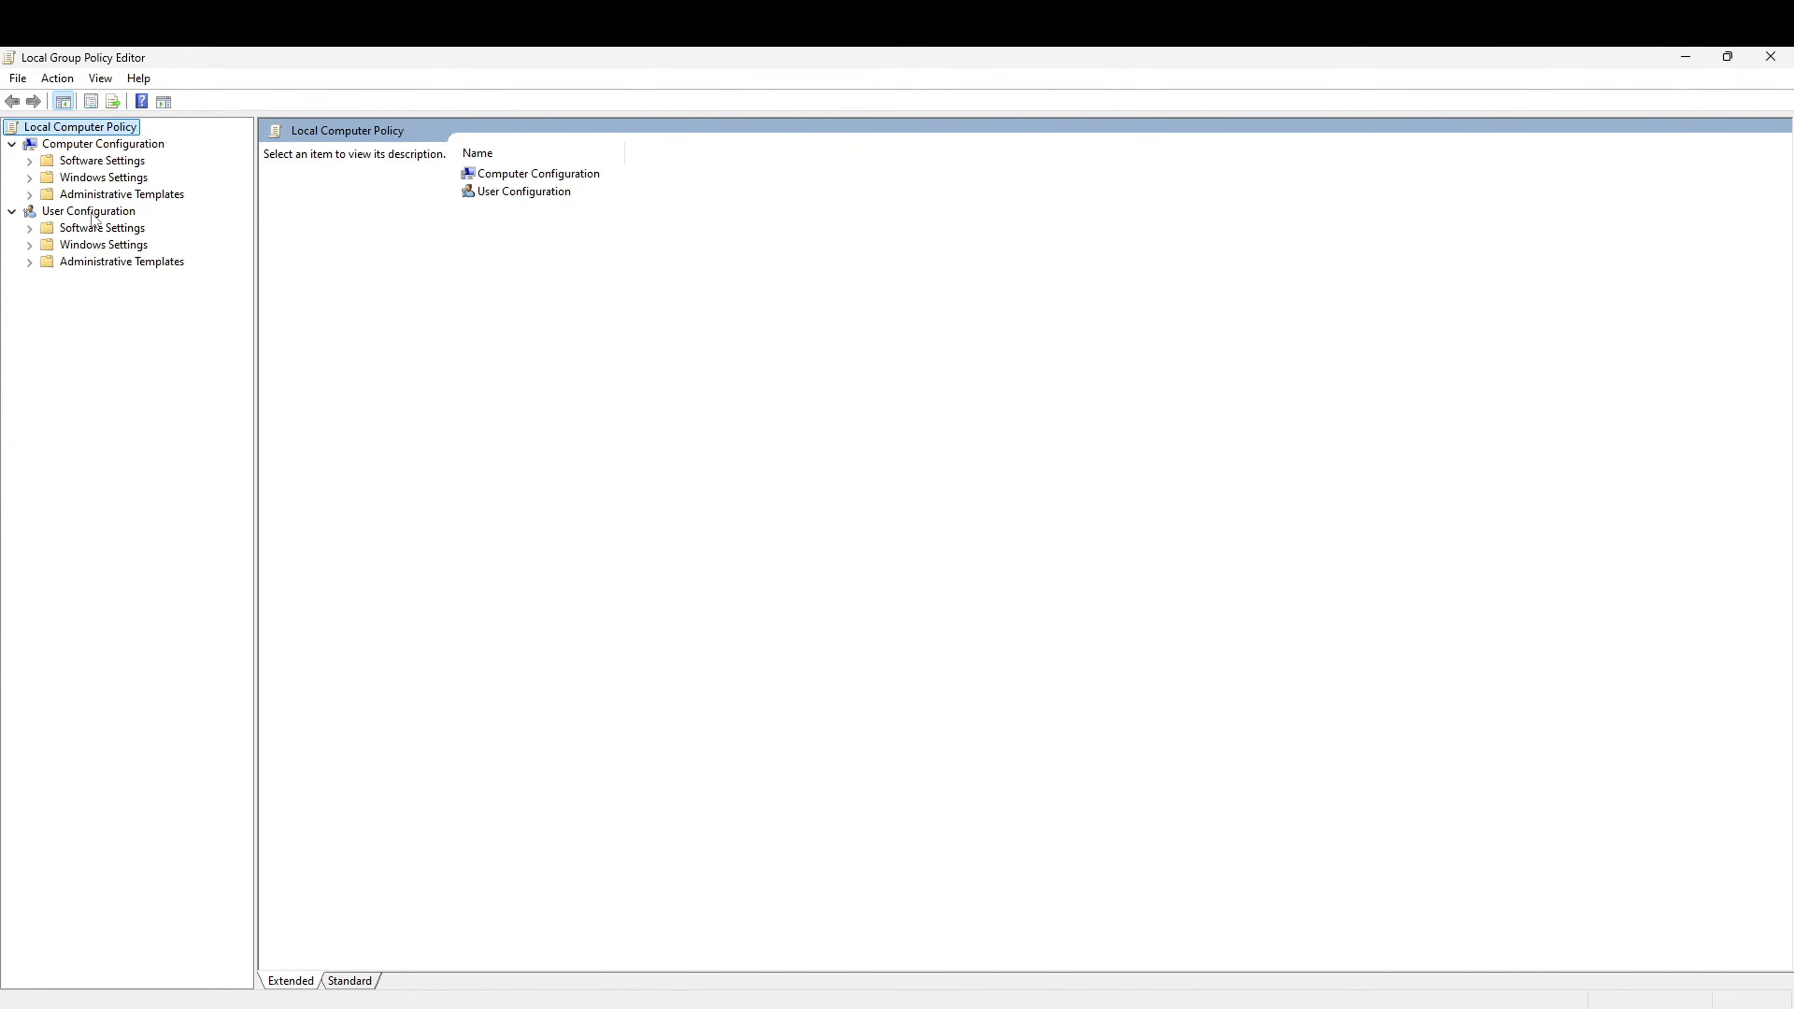
- Go to Remote Desktop Services under Computer Configuration, Administrative Templates, Windows Components
{"action": "left_click", "coordinate": [106, 194]}
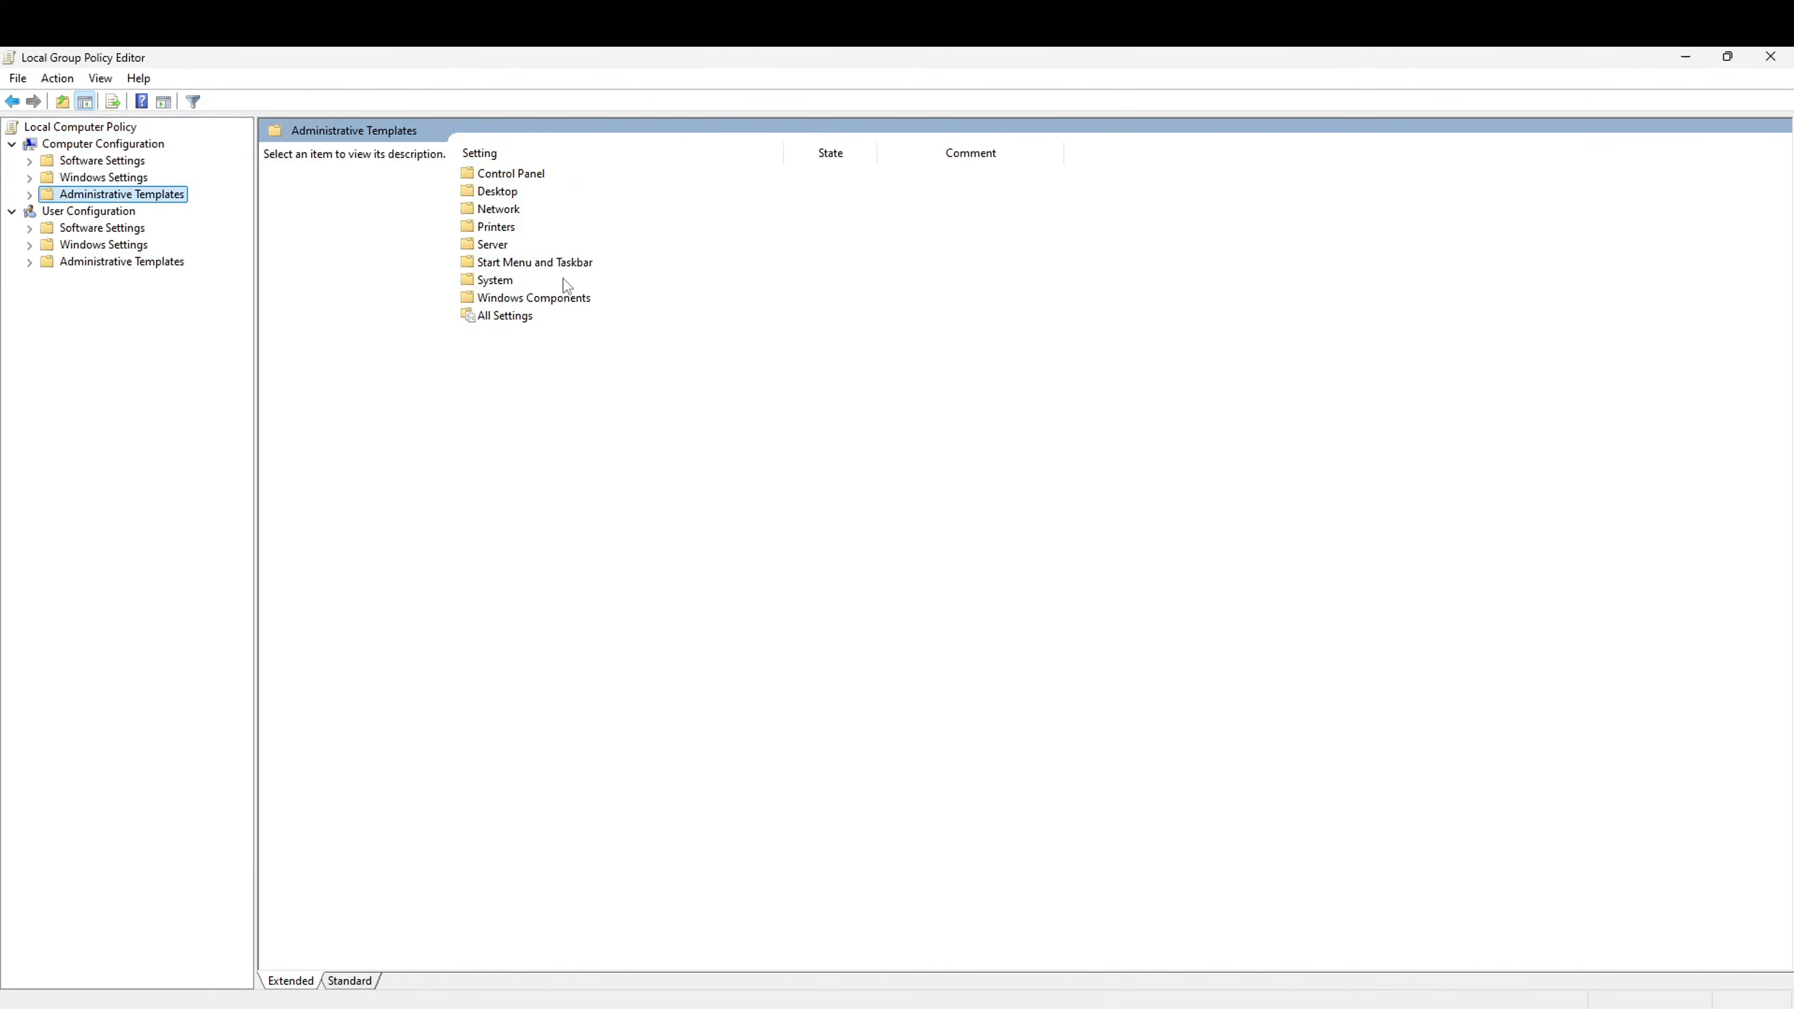
{"action": "left_click", "coordinate": [569, 299]}
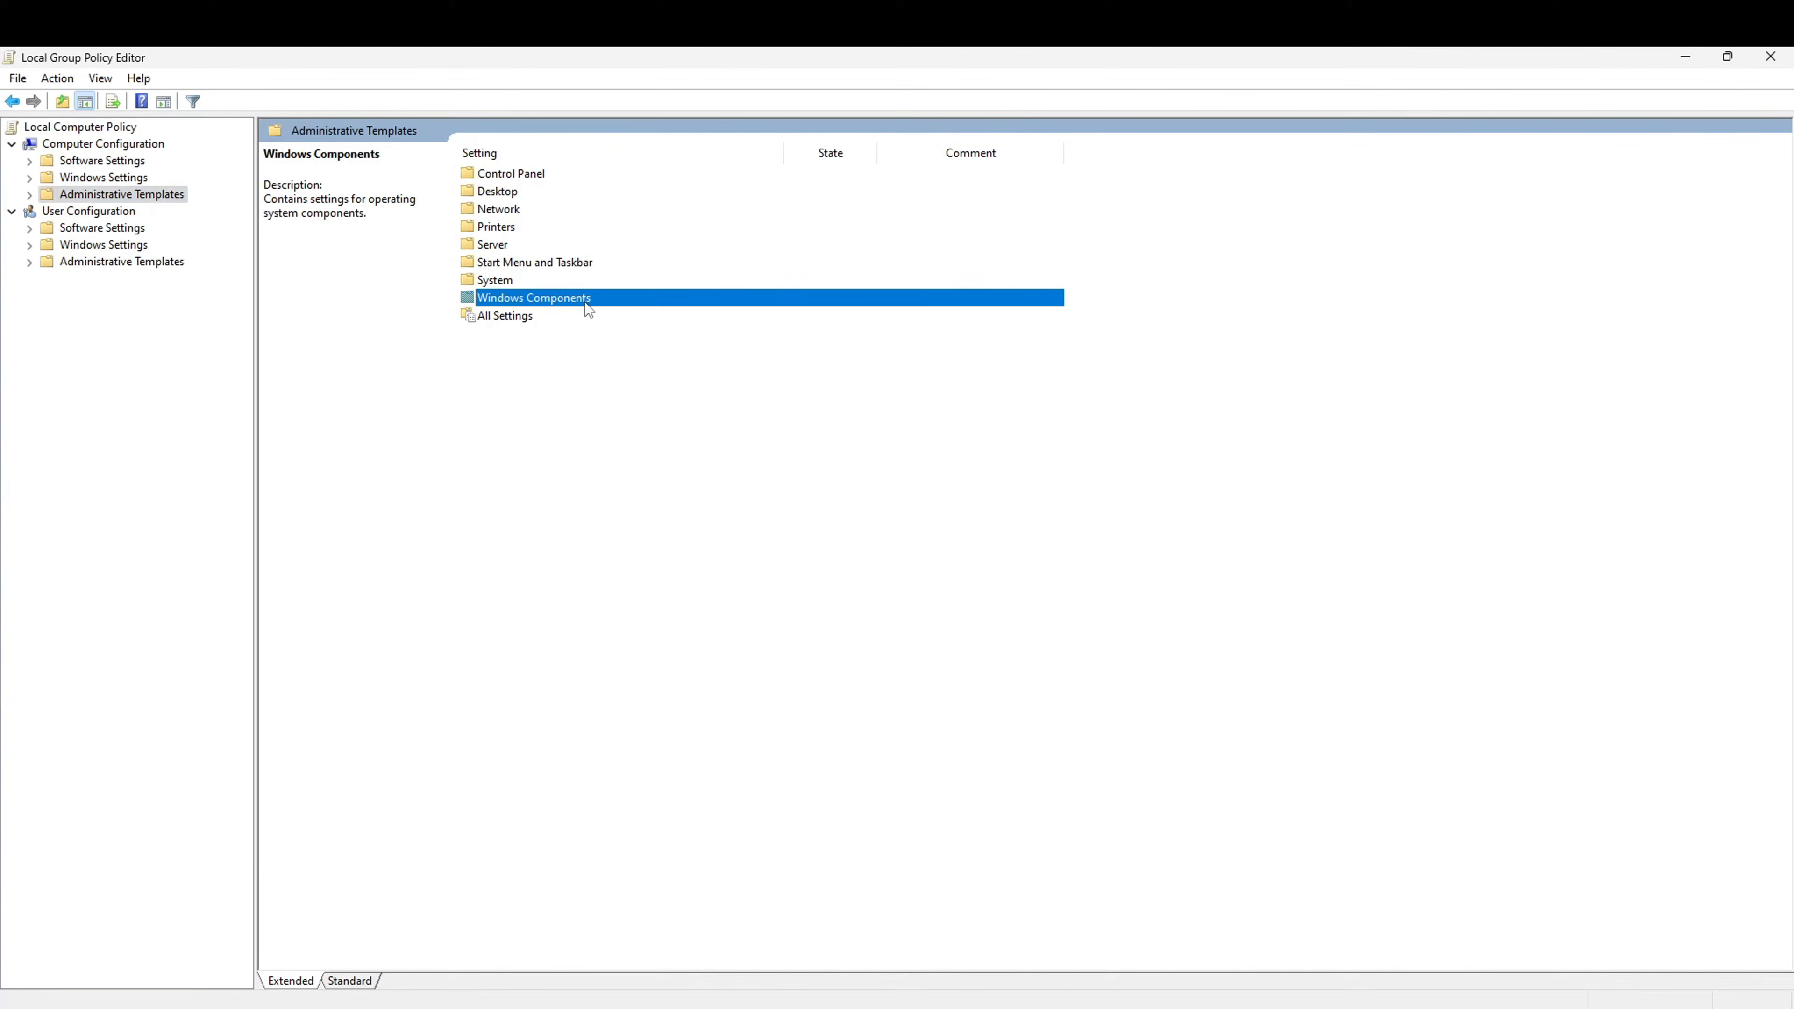
{"action": "double_click", "coordinate": [575, 302]}
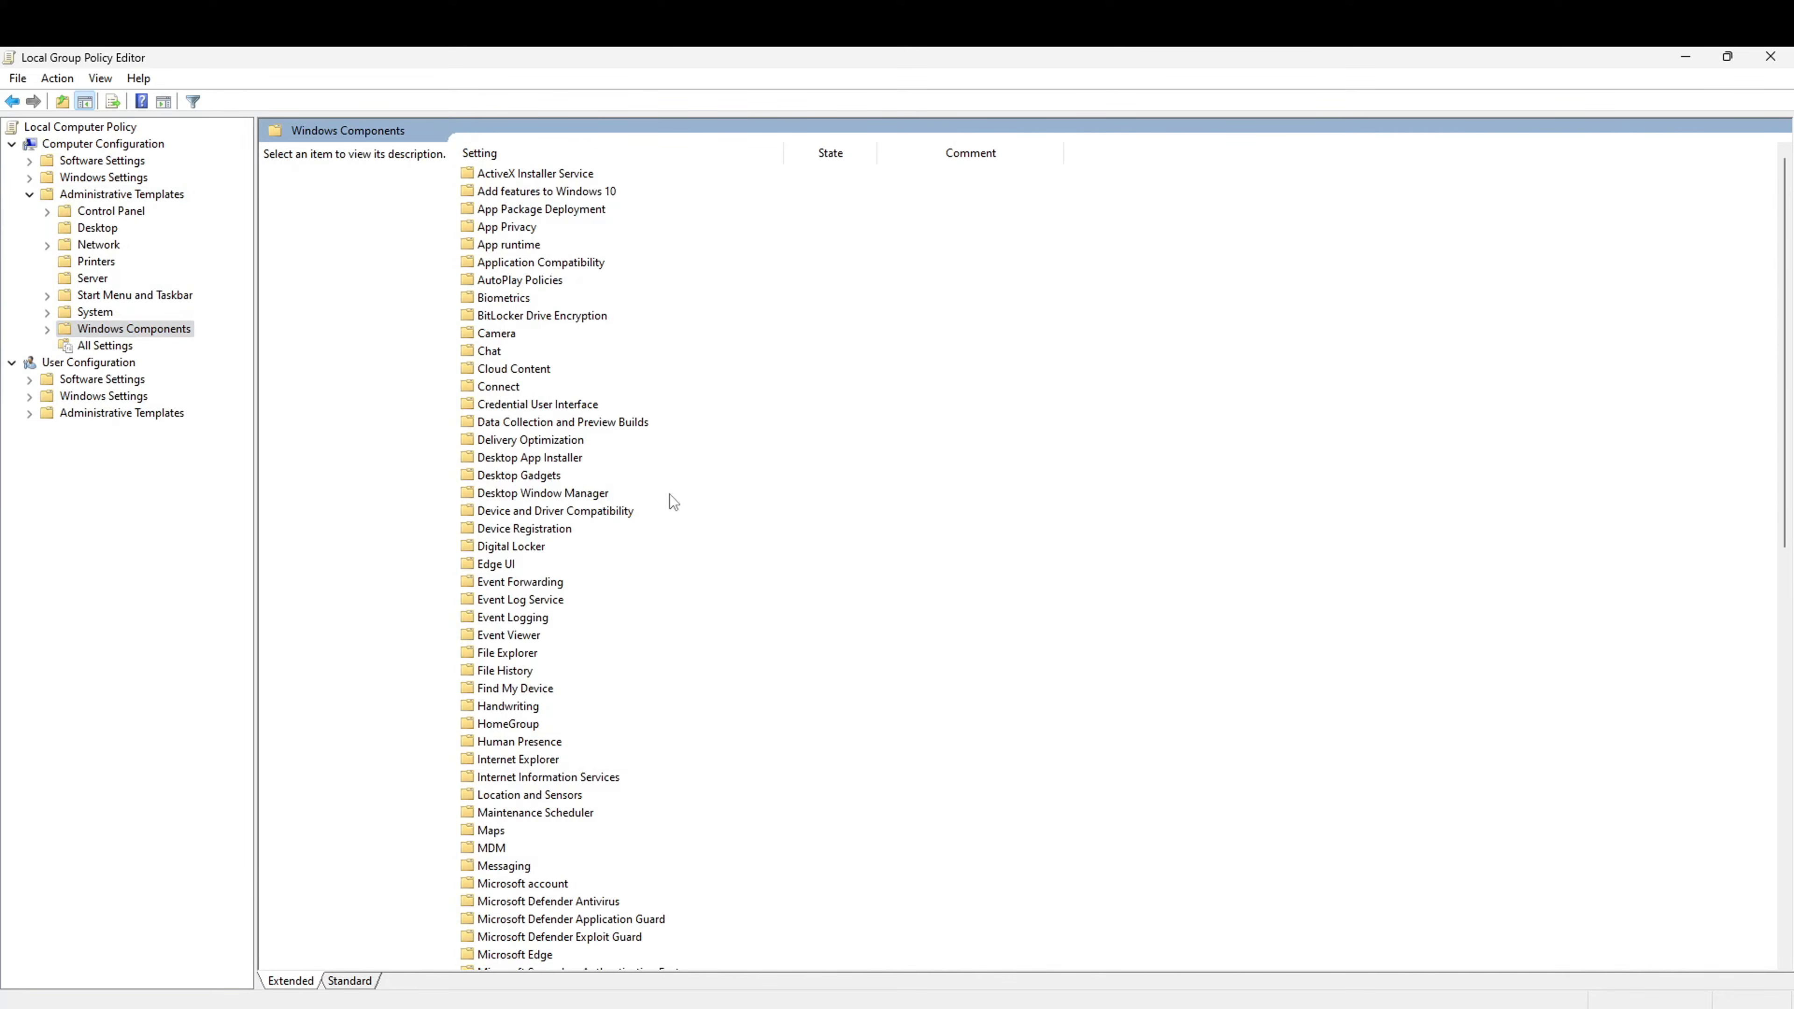
{"action": "left_click", "coordinate": [613, 445]}
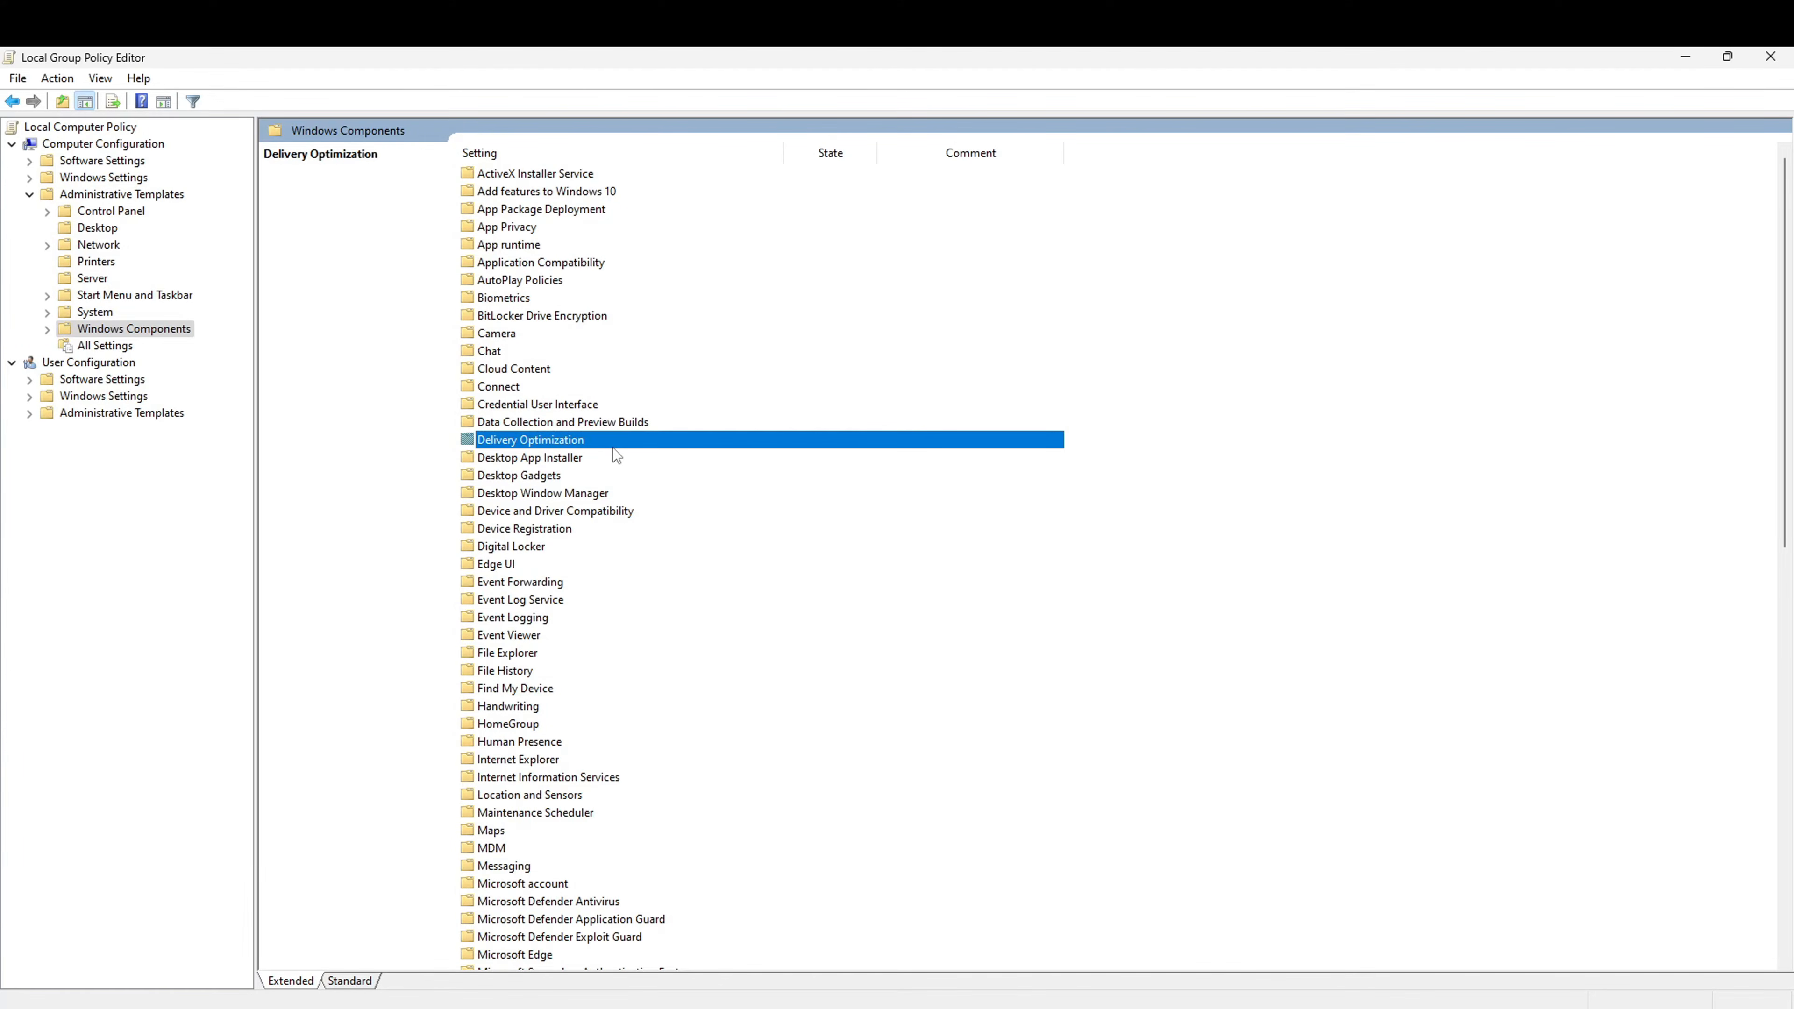
{"action": "key", "text": "r"}
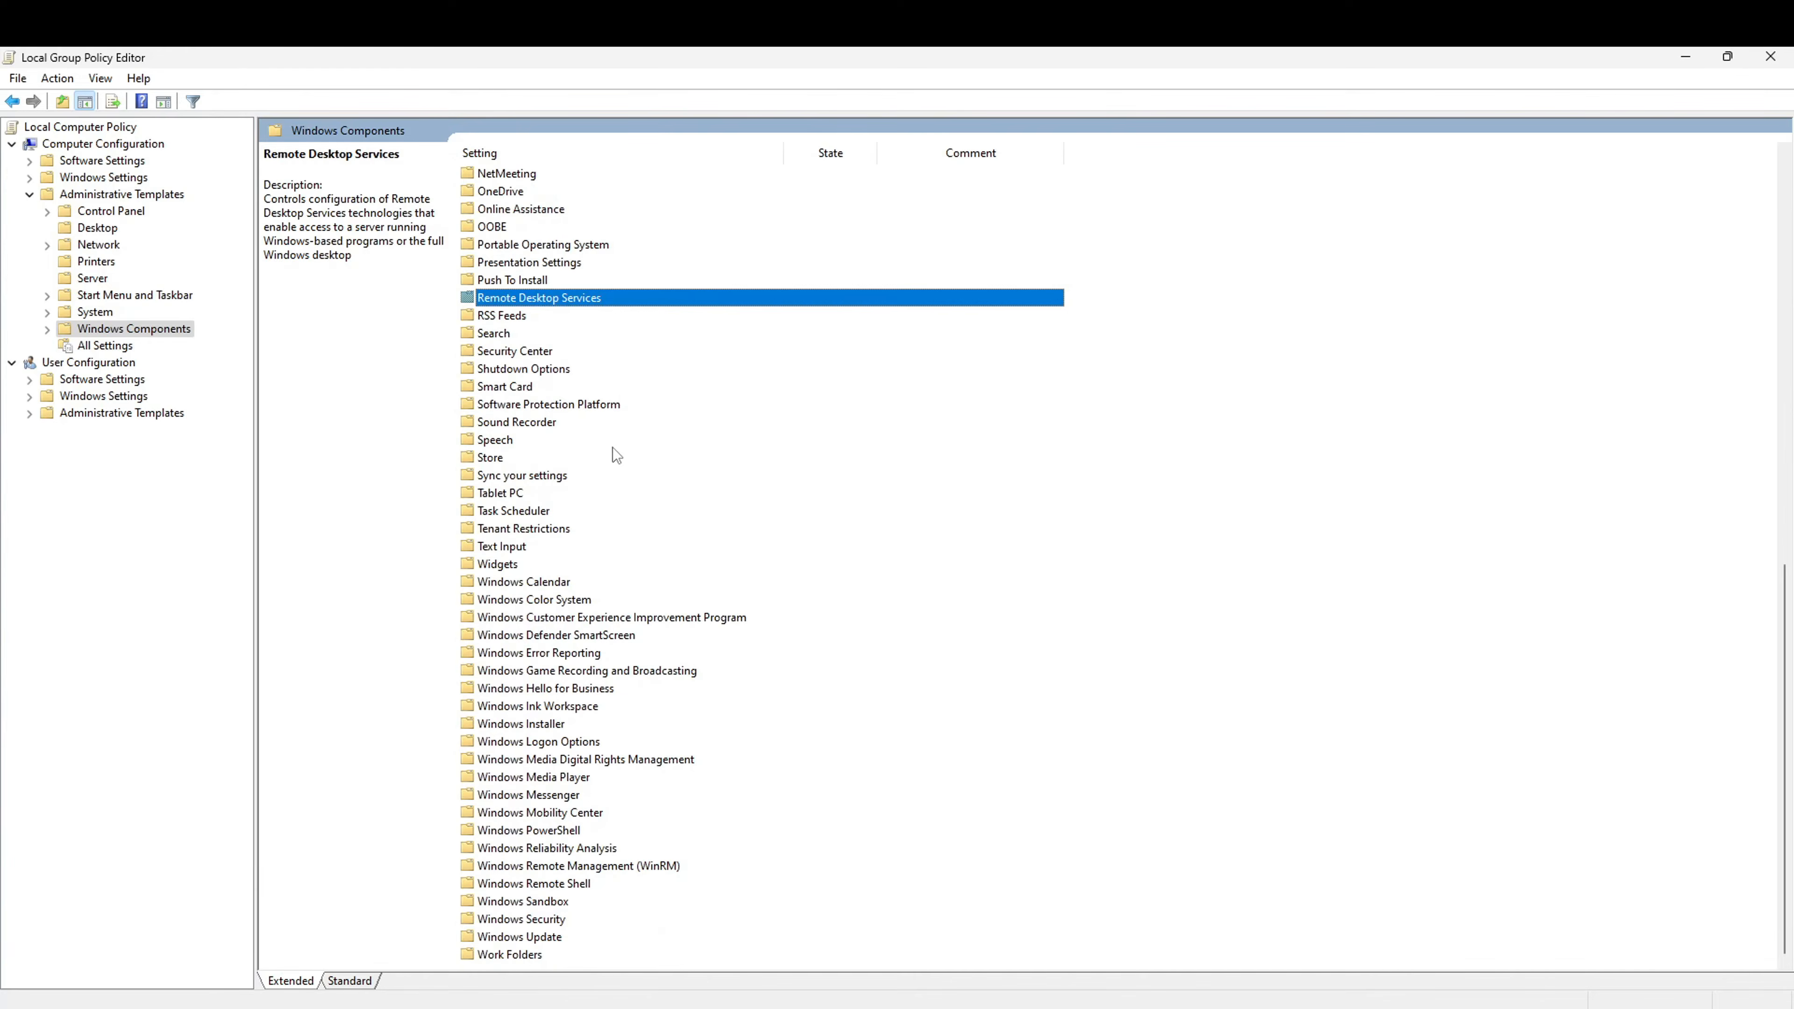
{"action": "double_click", "coordinate": [557, 298]}
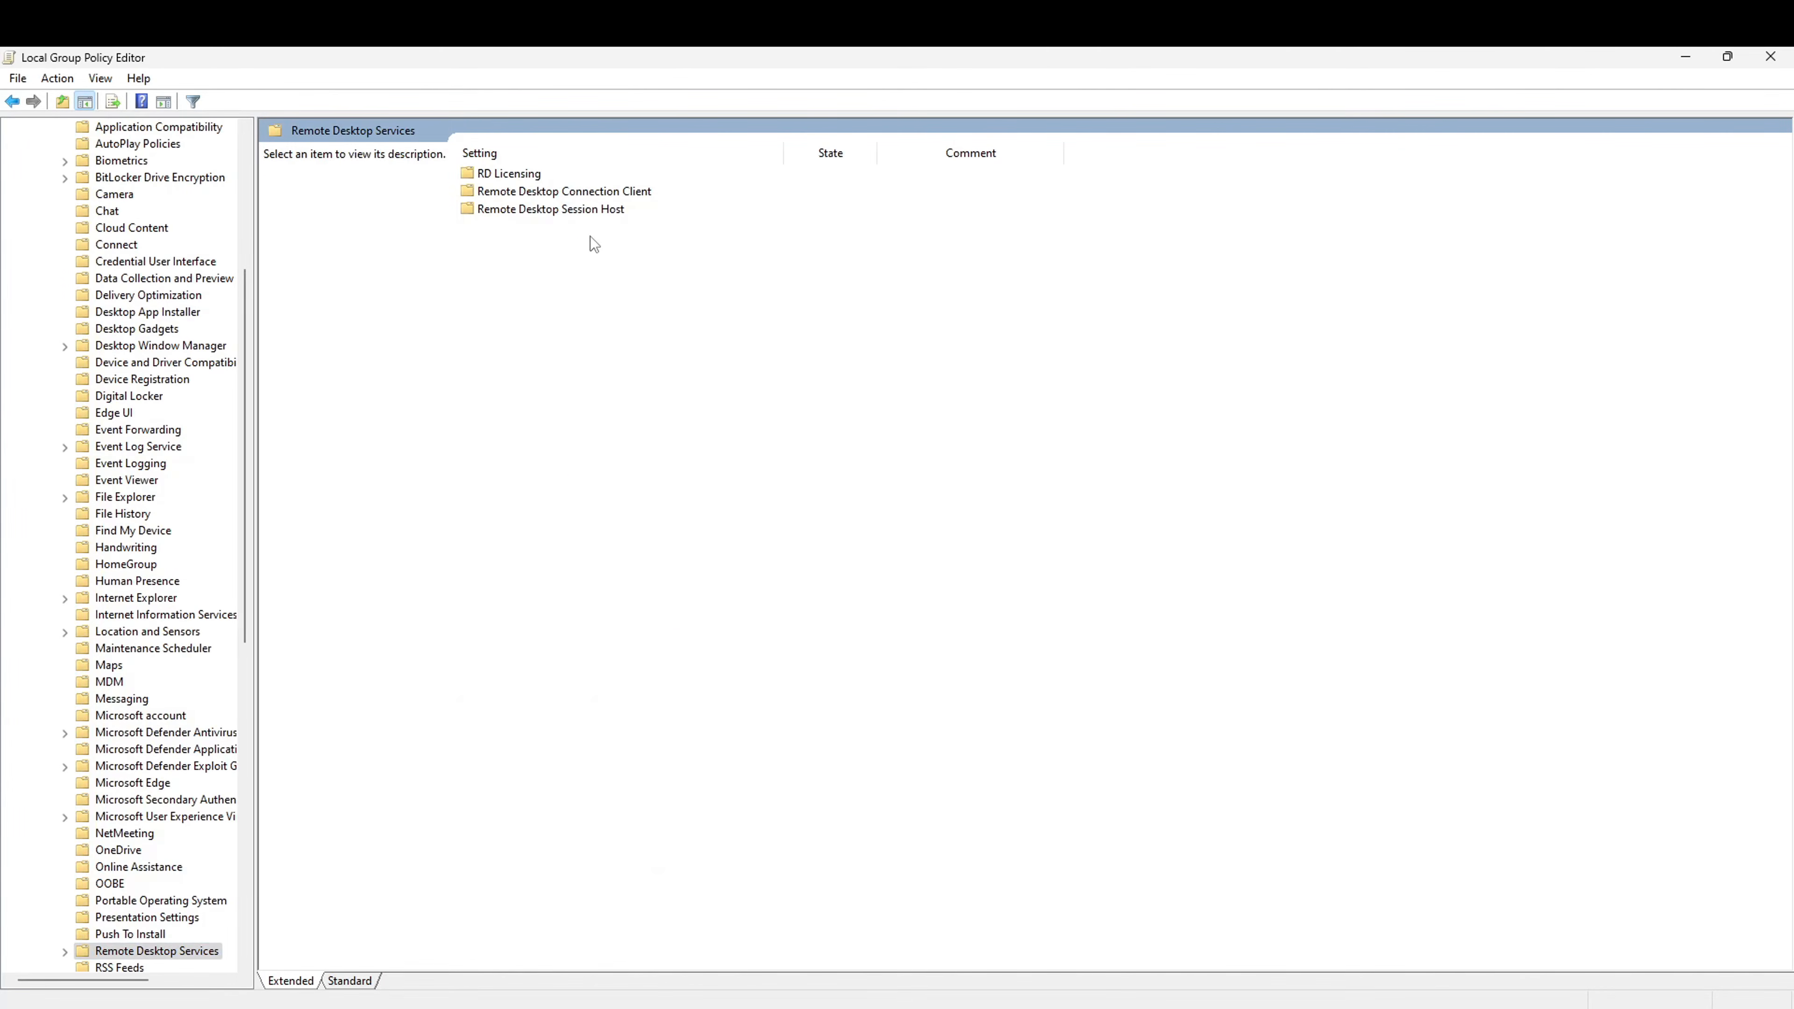
- Open the Remote Session Environment policy folder inside Remote Desktop Session Host
{"action": "left_click", "coordinate": [593, 213]}
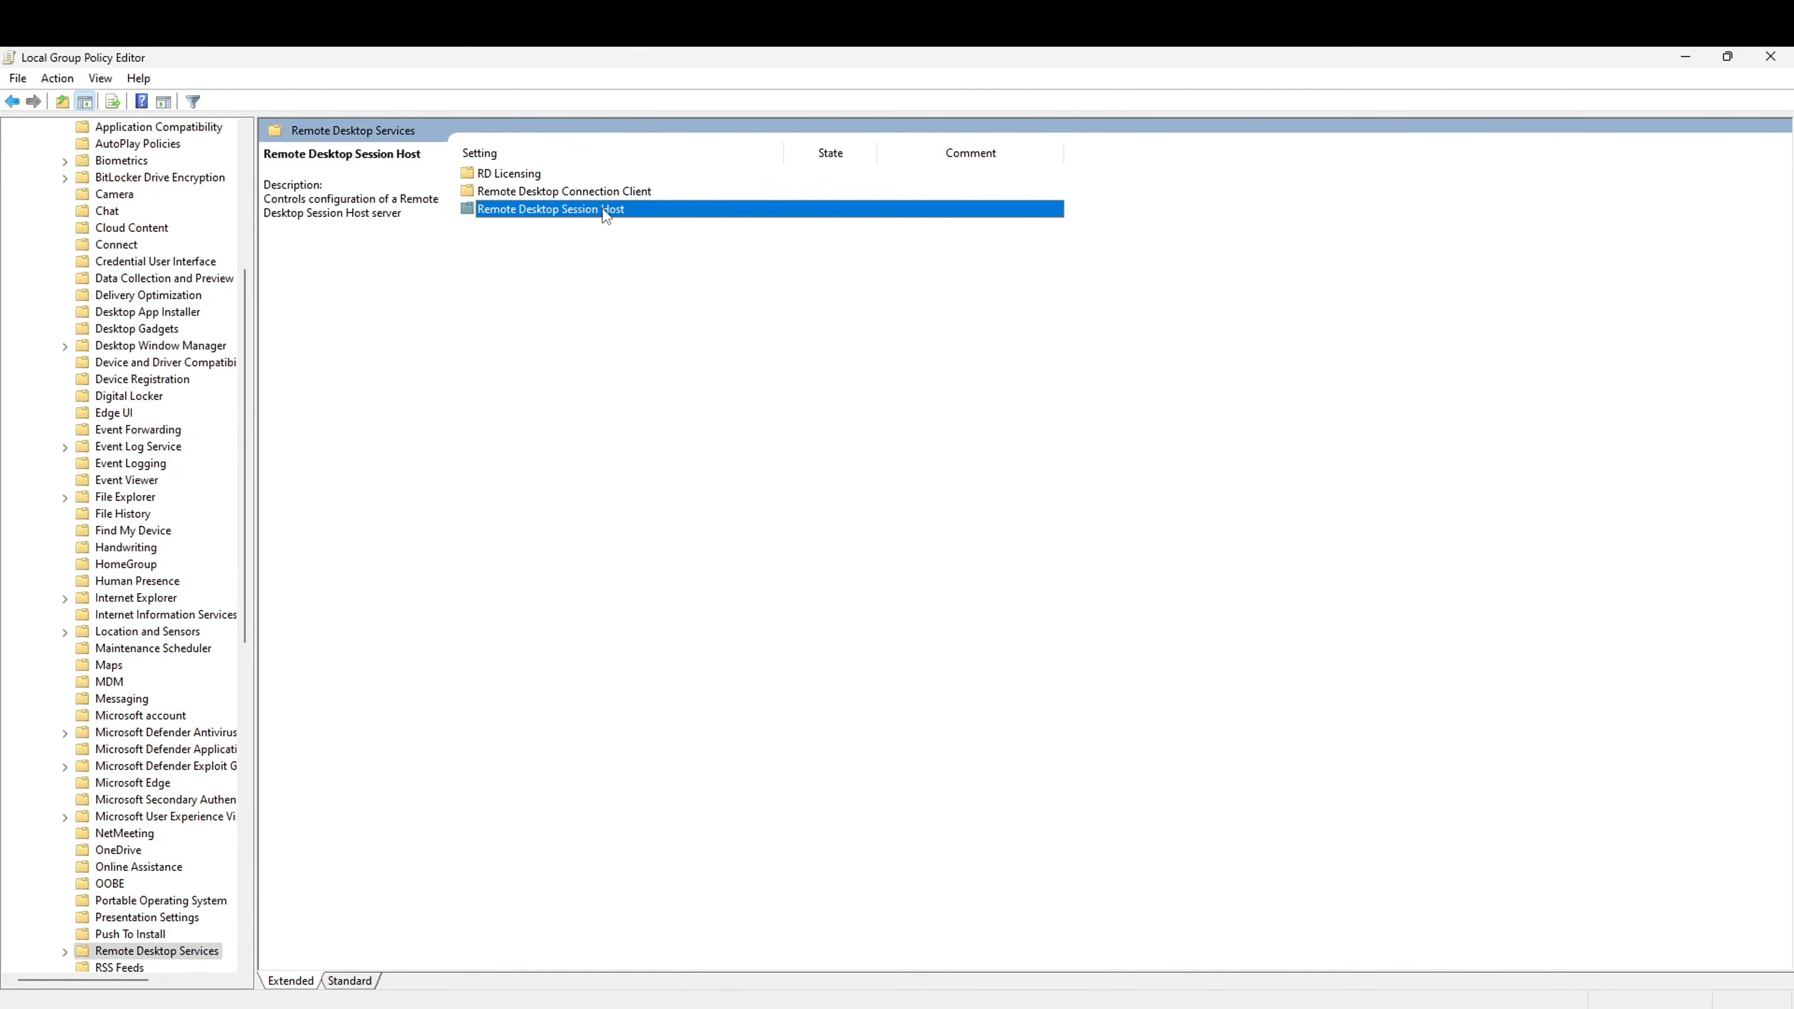
{"action": "double_click", "coordinate": [602, 209]}
{"action": "left_click", "coordinate": [540, 281]}
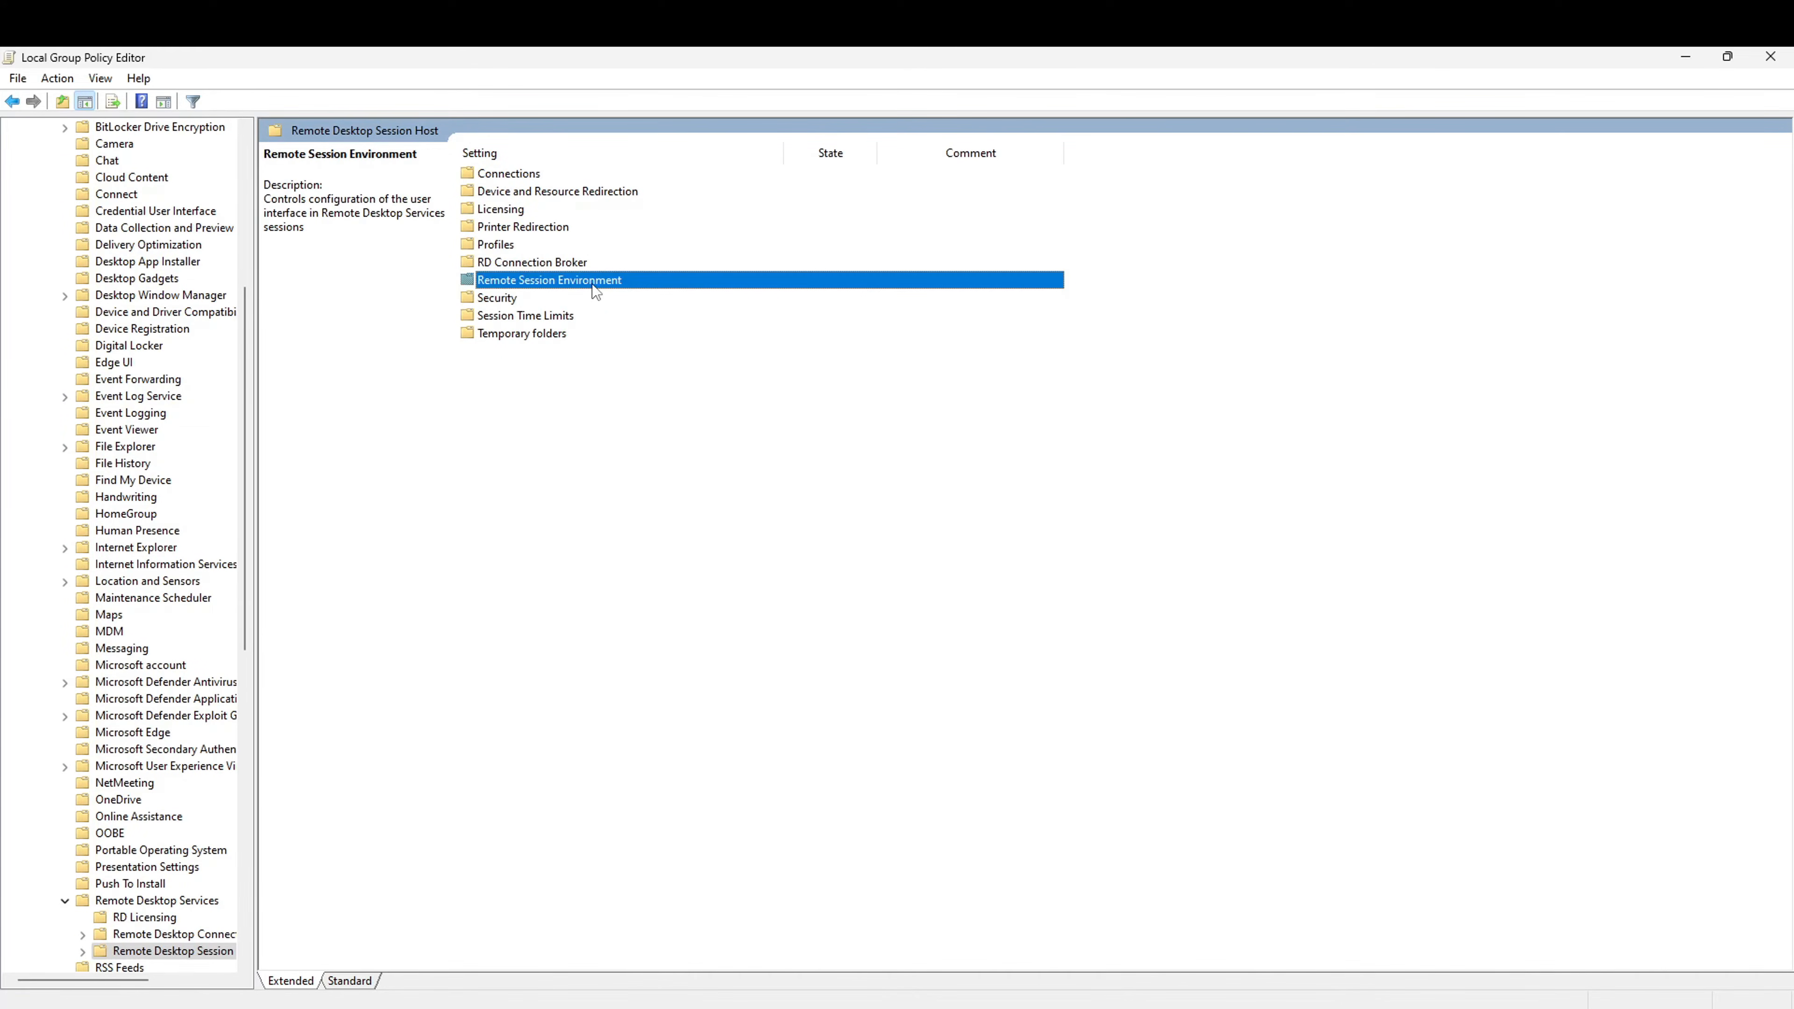
{"action": "double_click", "coordinate": [595, 281]}
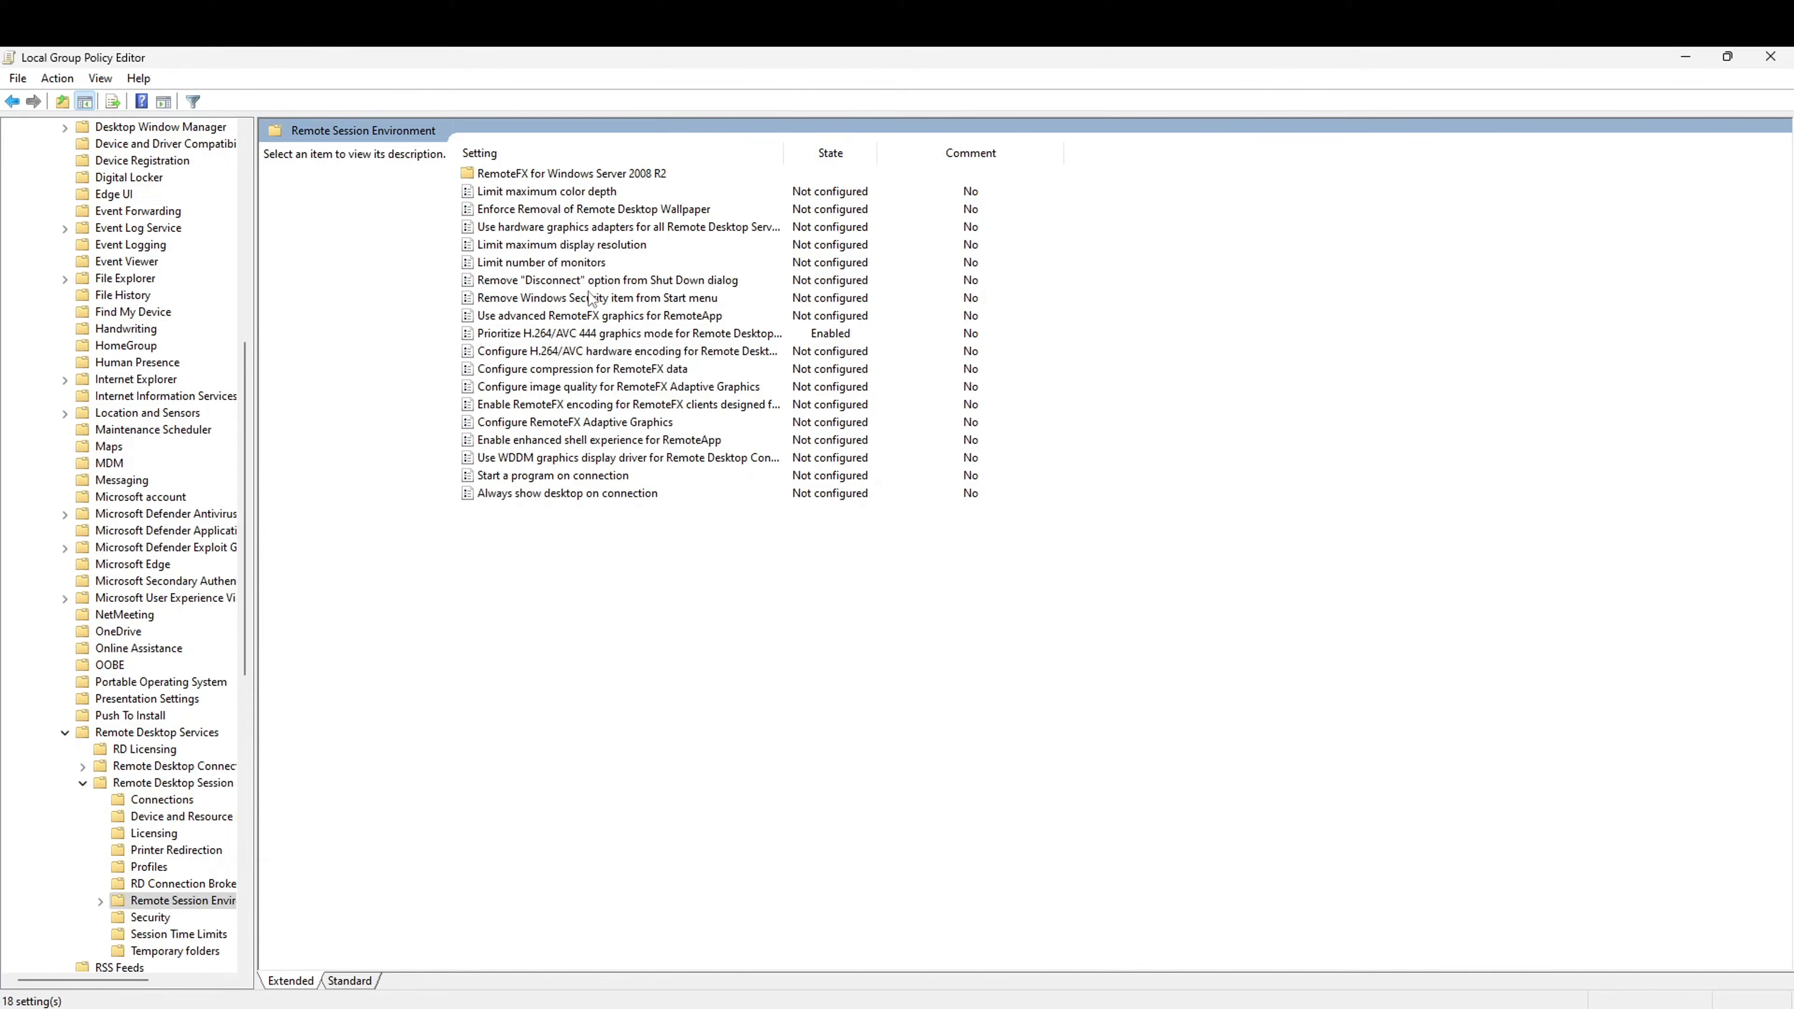
- Widen the Setting column to show full policy names and open "Prioritize H.264/AVC 444 graphics mode for Remote Desktop Connections" for editing
{"action": "left_click", "coordinate": [747, 333]}
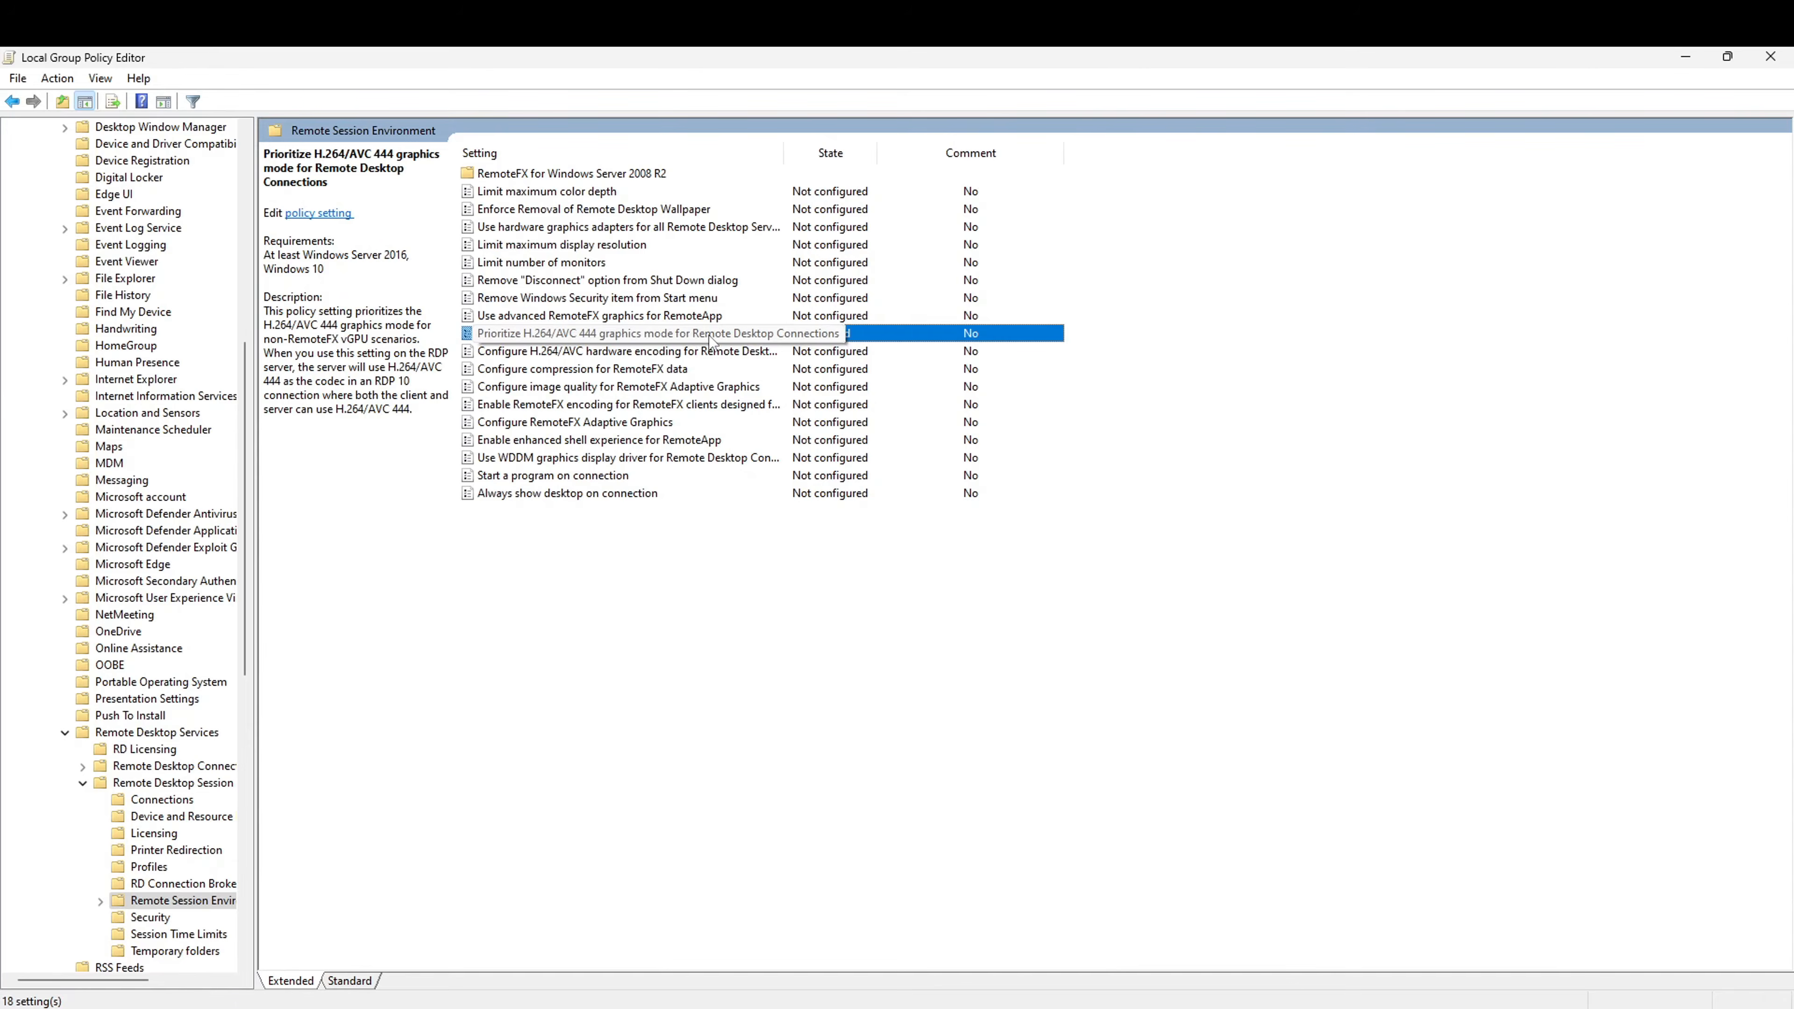
{"action": "left_click_drag", "start_coordinate": [783, 159], "coordinate": [969, 158]}
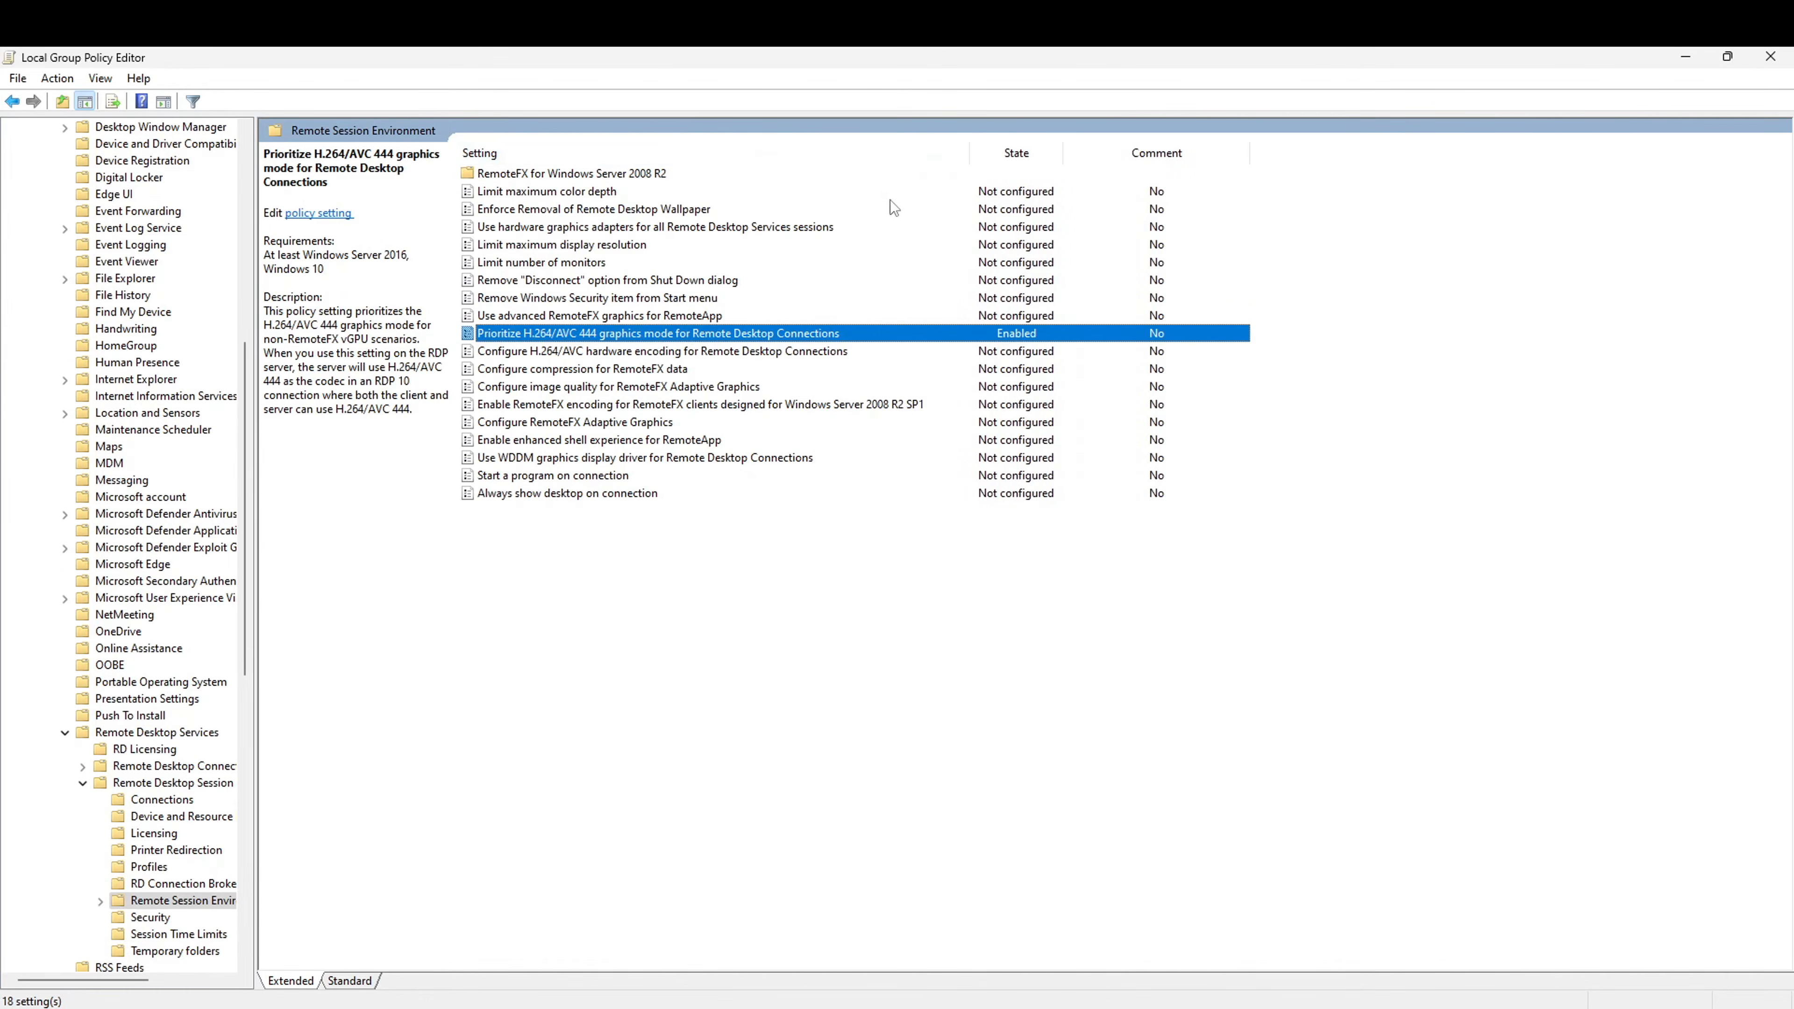
{"action": "double_click", "coordinate": [676, 335]}
{"action": "left_click_drag", "start_coordinate": [560, 182], "coordinate": [836, 120]}
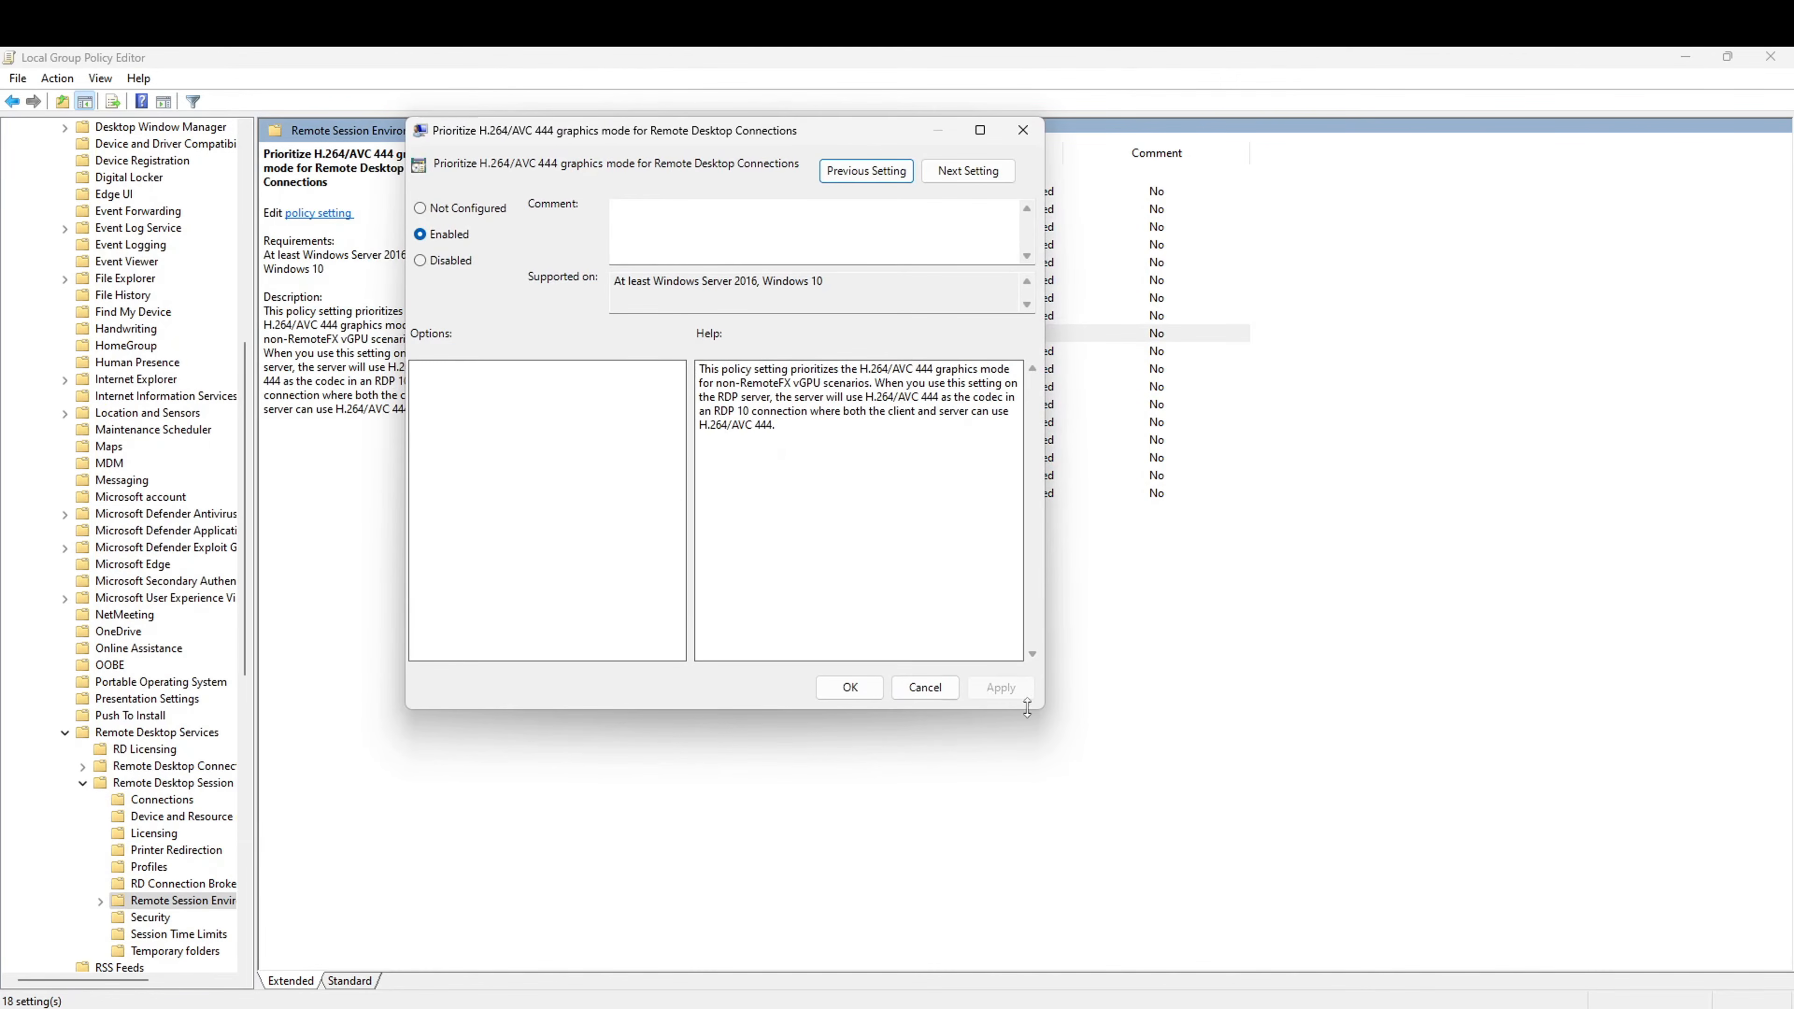
- Read the H.264/AVC 444 policy's help text, make sure the policy is set to Enabled, and accept the setting
{"action": "left_click", "coordinate": [821, 423]}
{"action": "left_click_drag", "start_coordinate": [698, 369], "coordinate": [892, 445]}
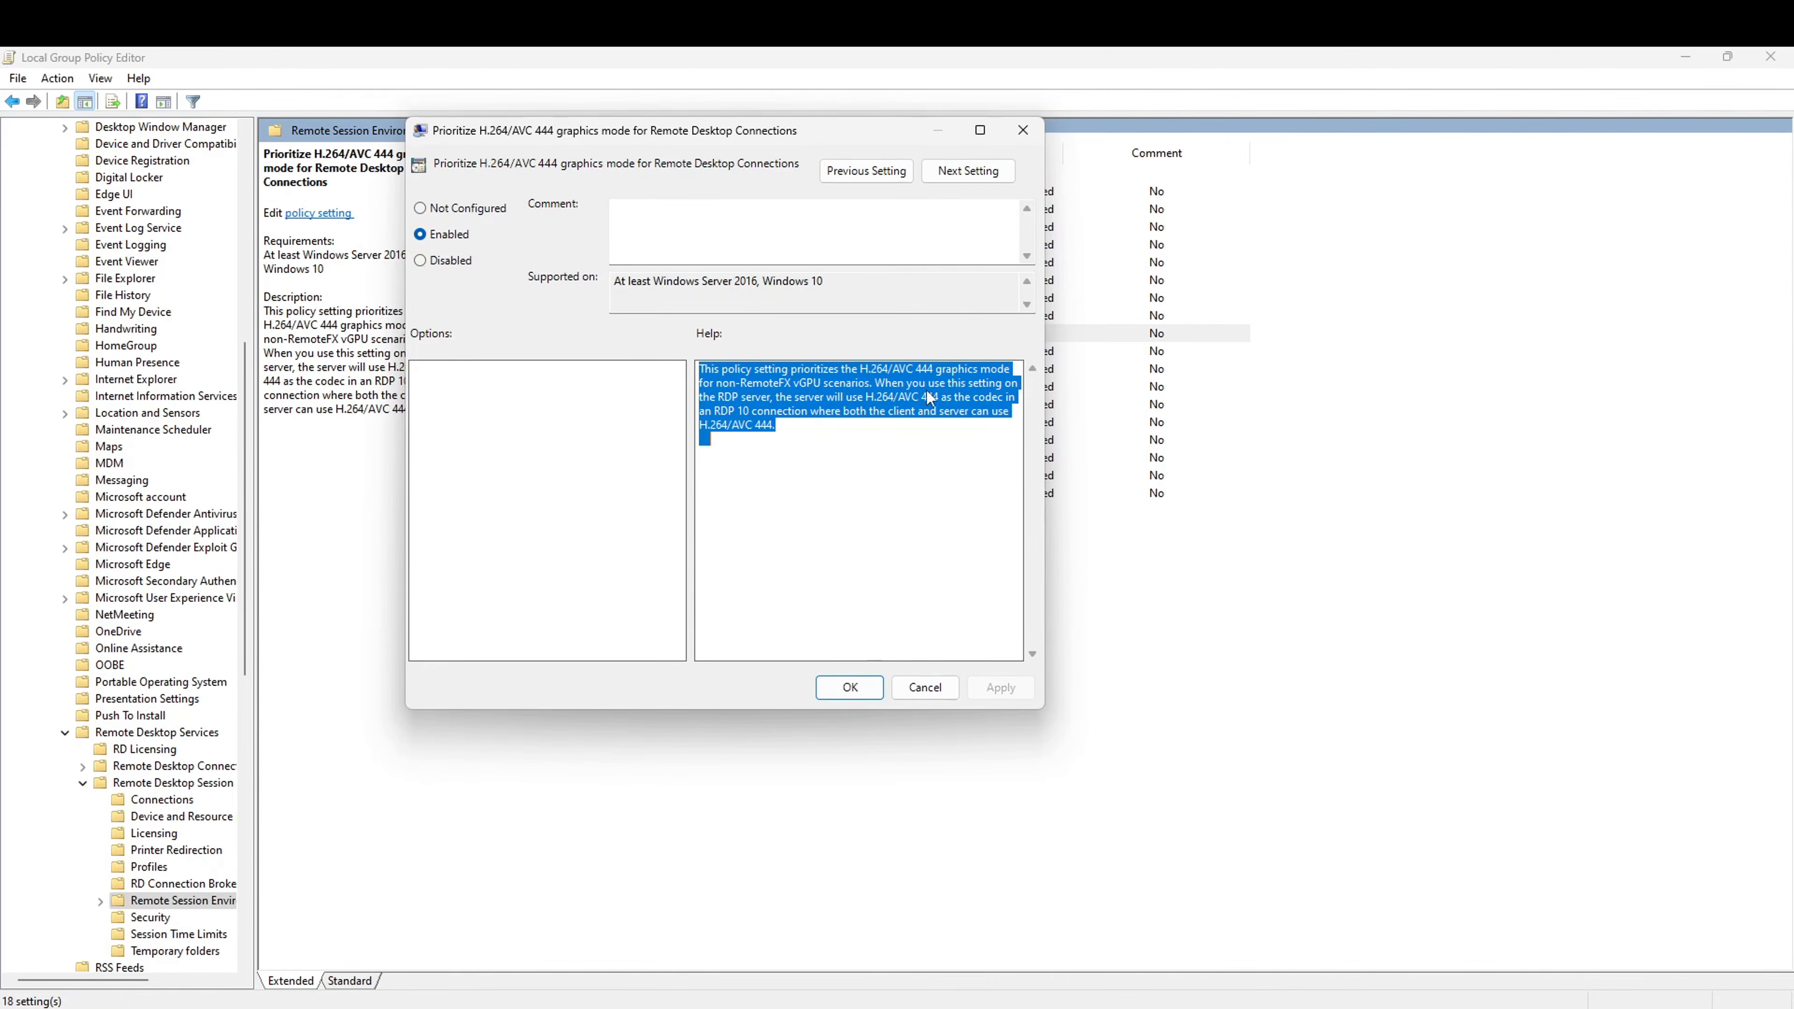
{"action": "left_click", "coordinate": [819, 441]}
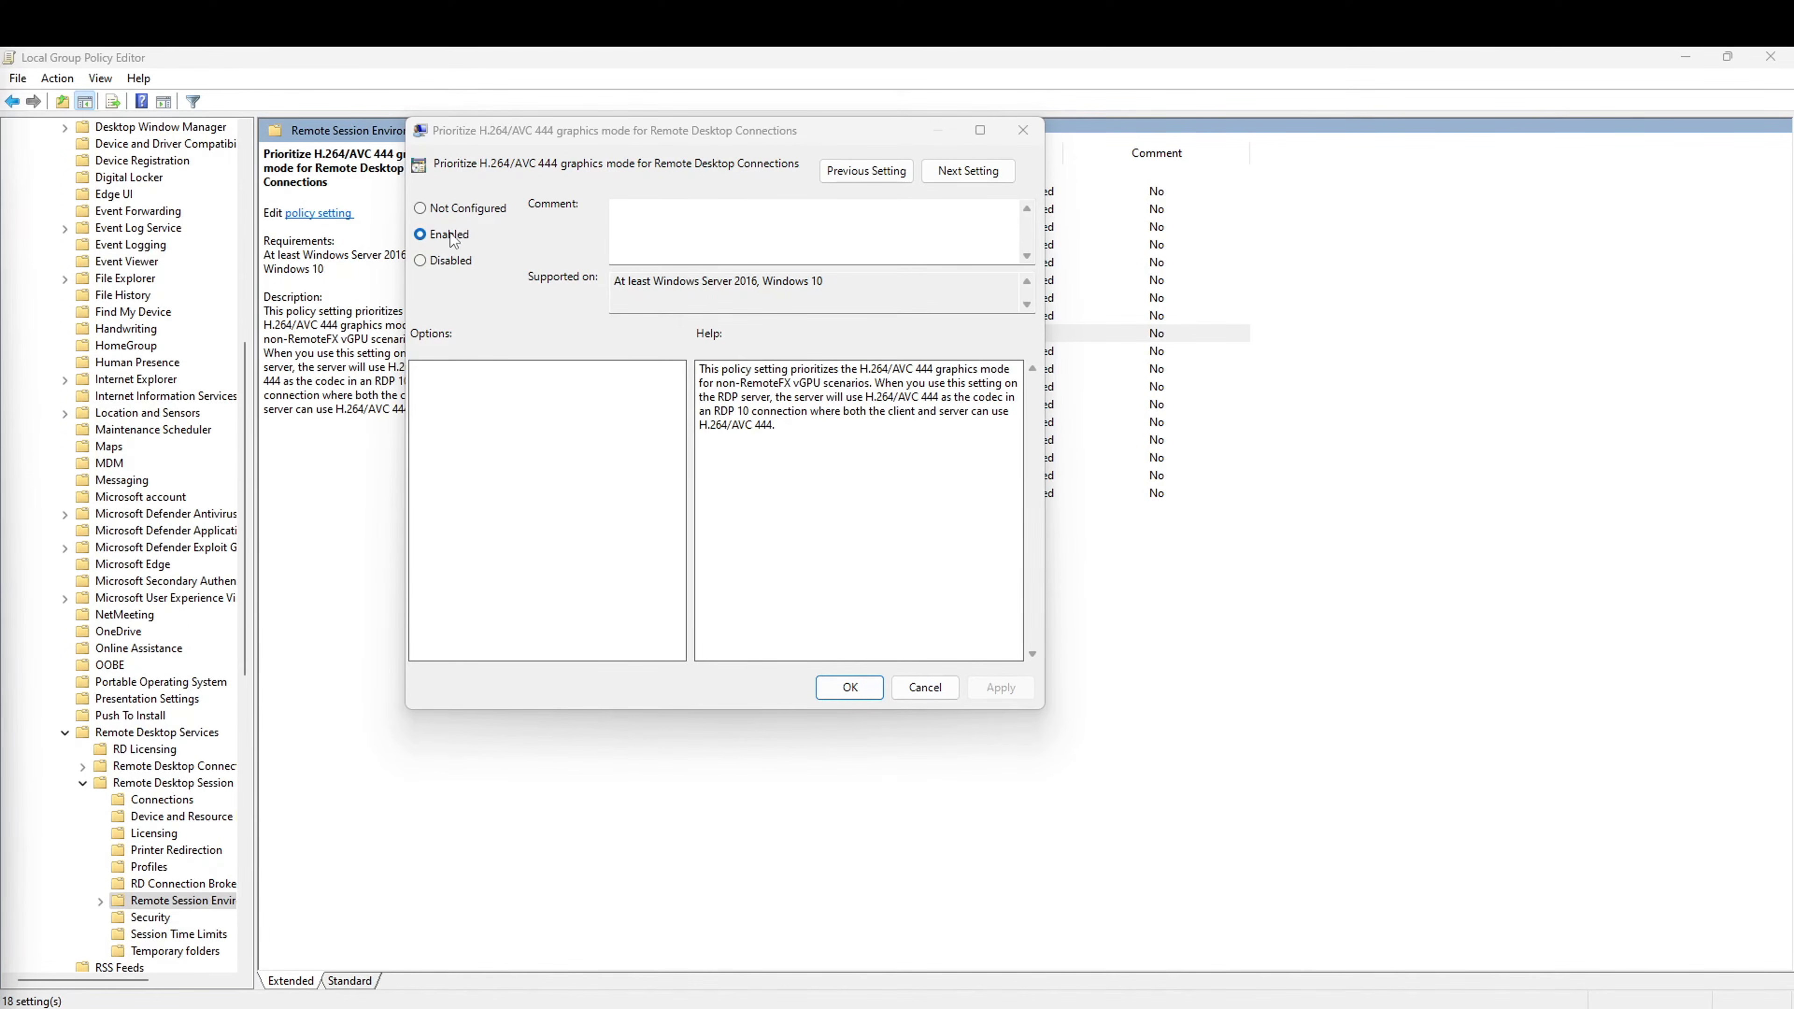
{"action": "left_click", "coordinate": [446, 248]}
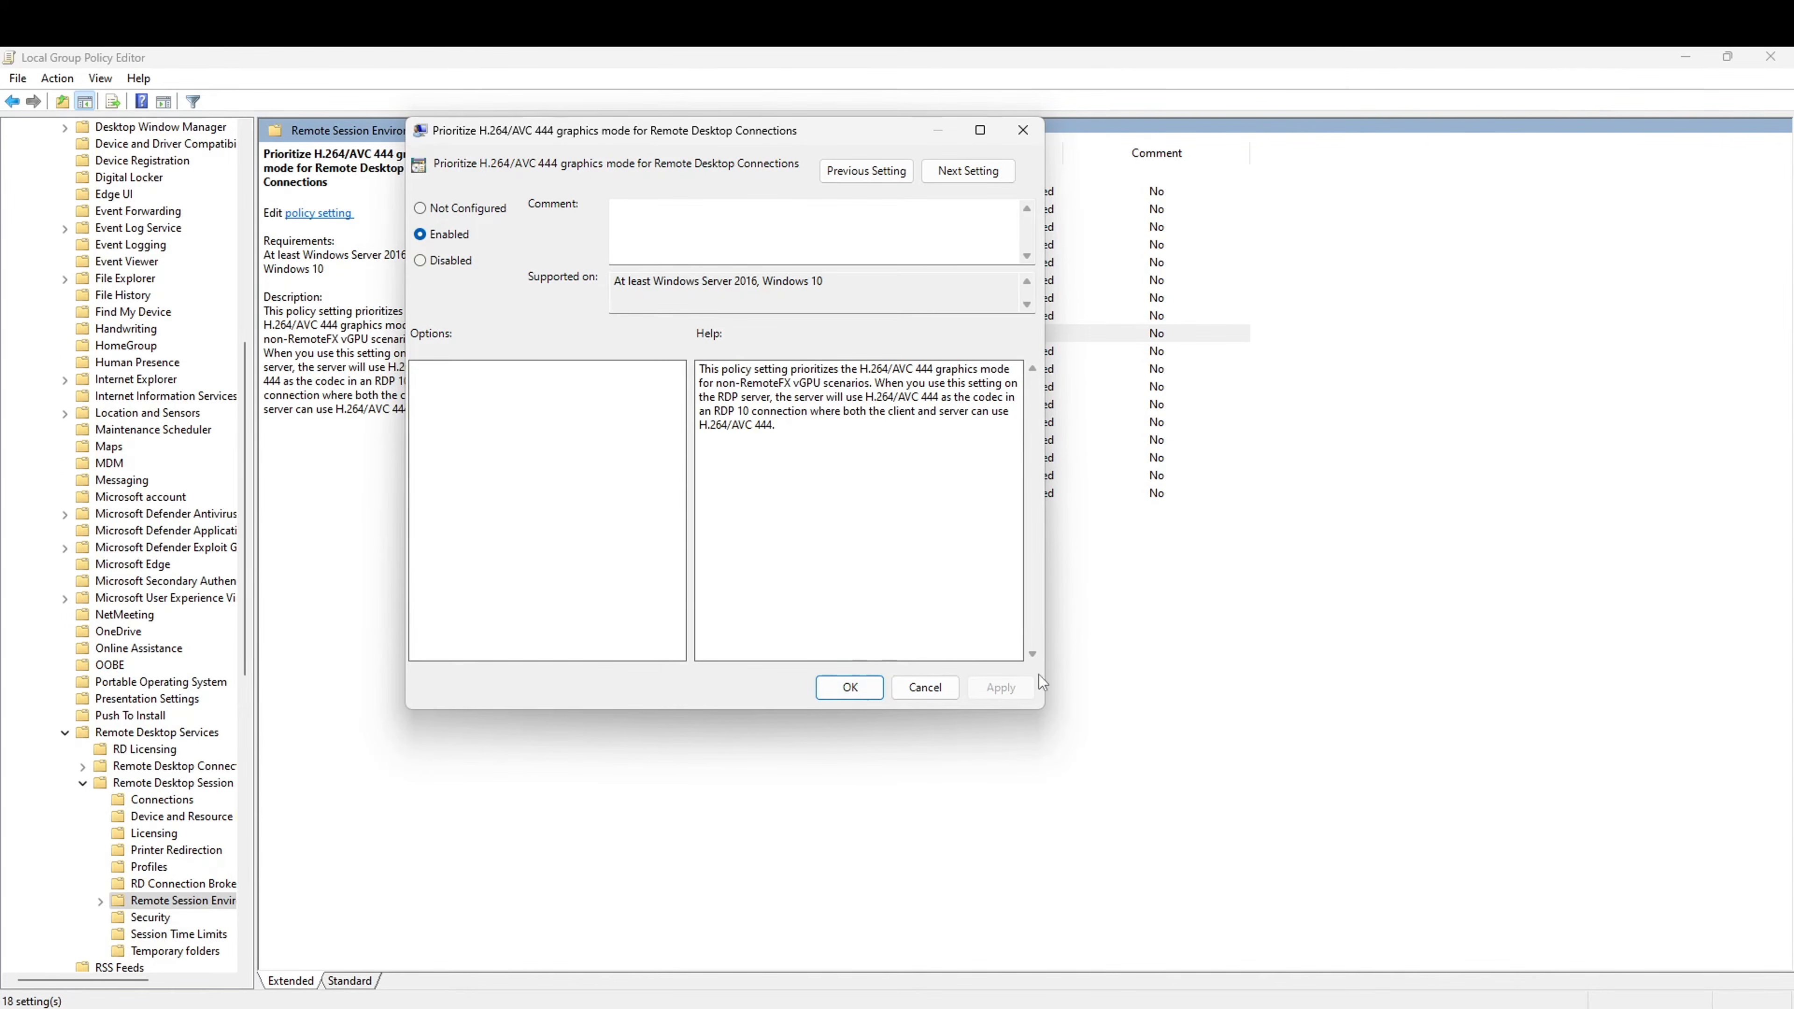
{"action": "left_click", "coordinate": [849, 689]}
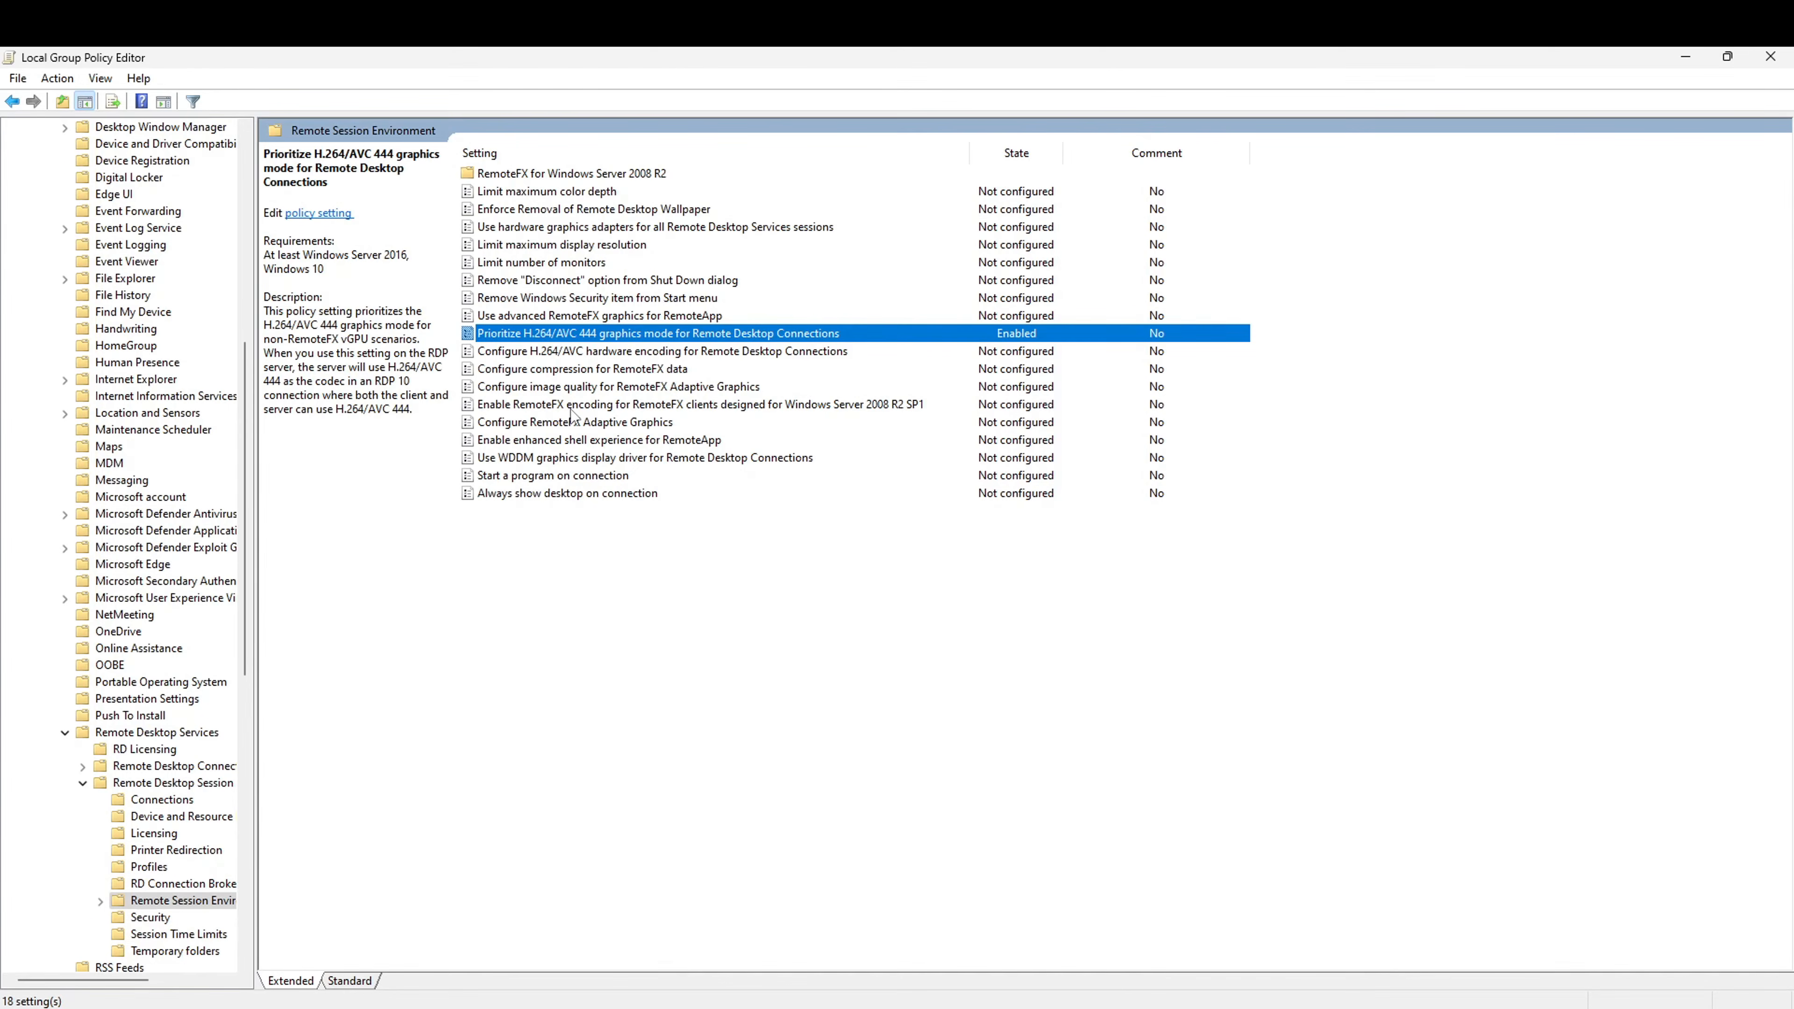
{"action": "left_click", "coordinate": [808, 406]}
{"action": "left_click", "coordinate": [761, 337]}
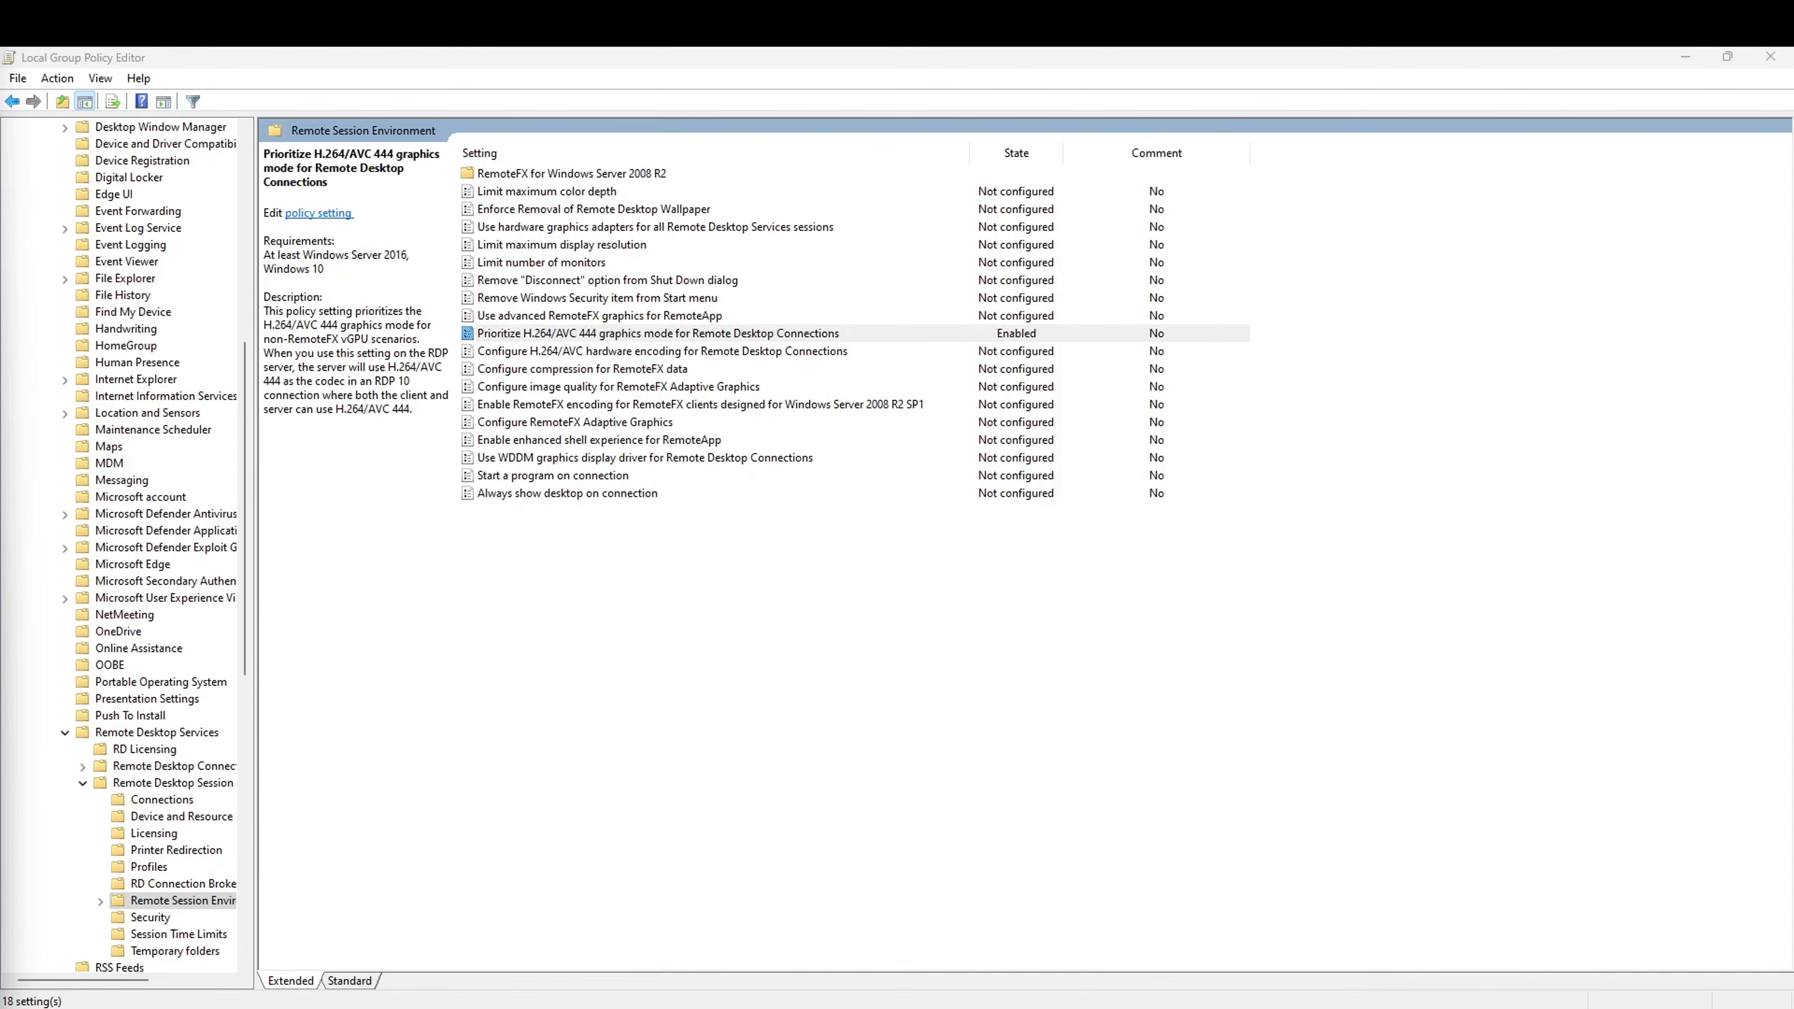
{"action": "left_click", "coordinate": [710, 578]}
{"action": "left_click", "coordinate": [636, 390]}
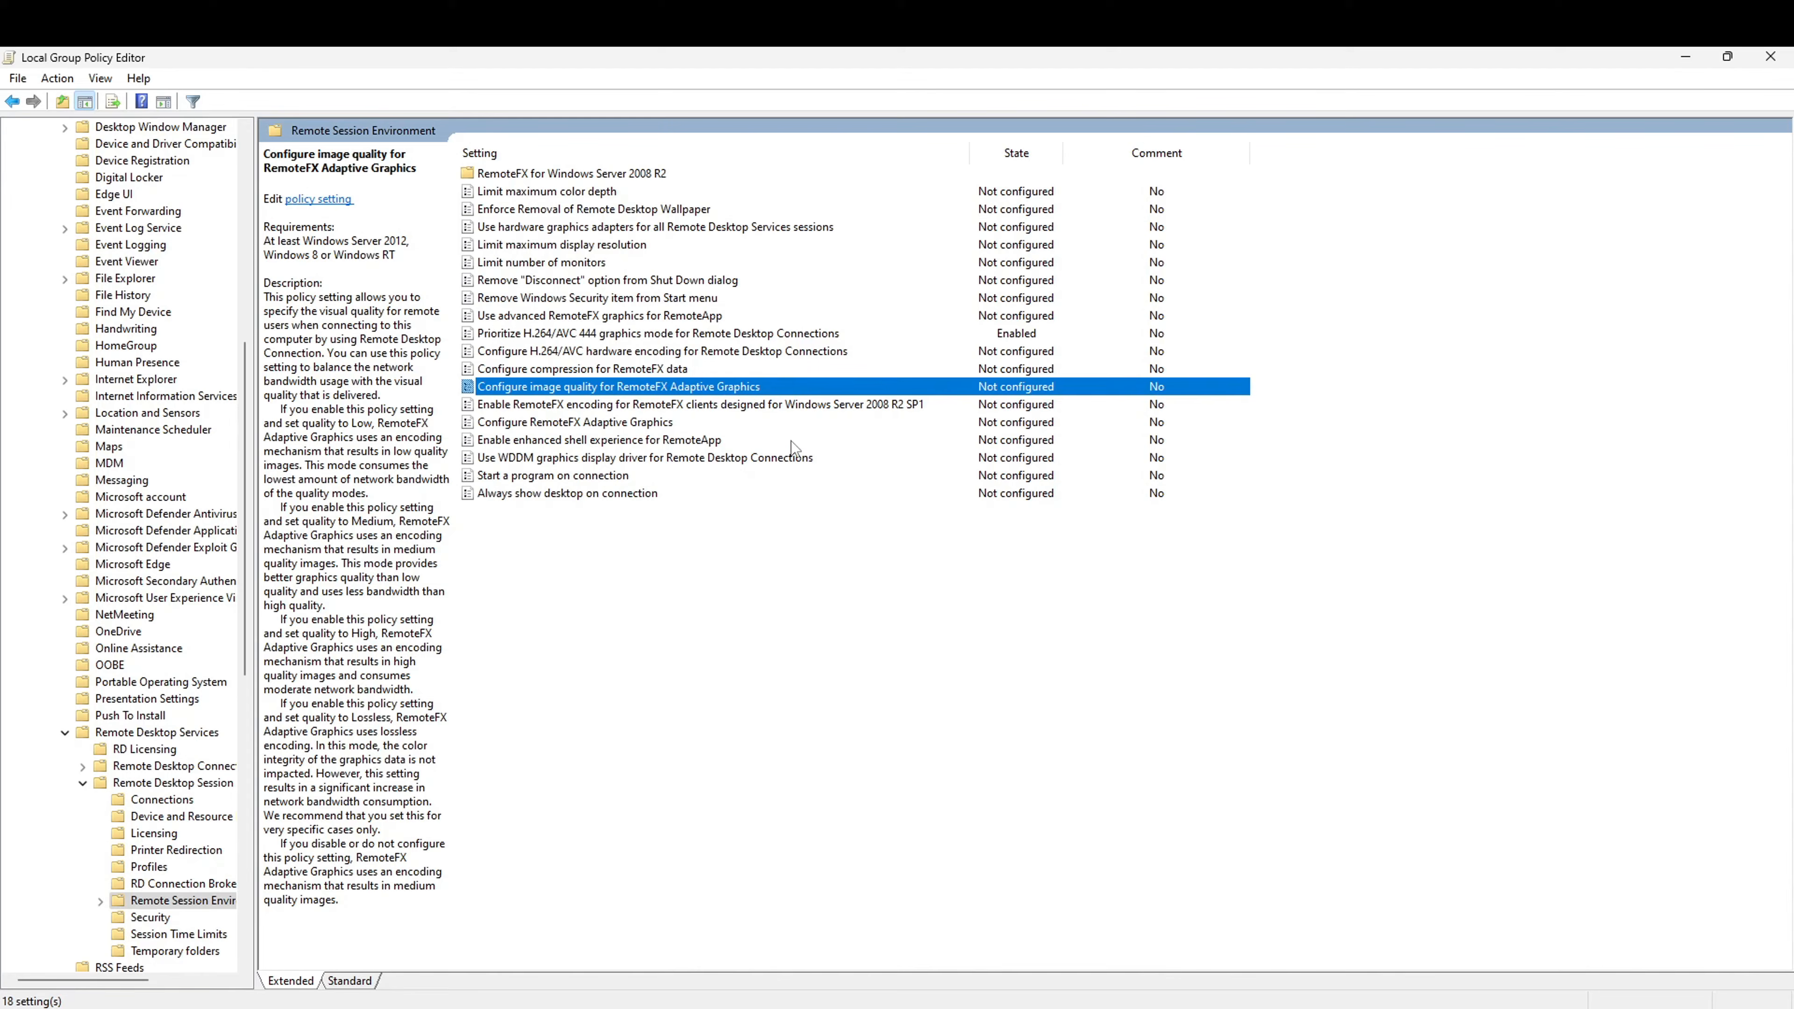
{"action": "left_click", "coordinate": [754, 341]}
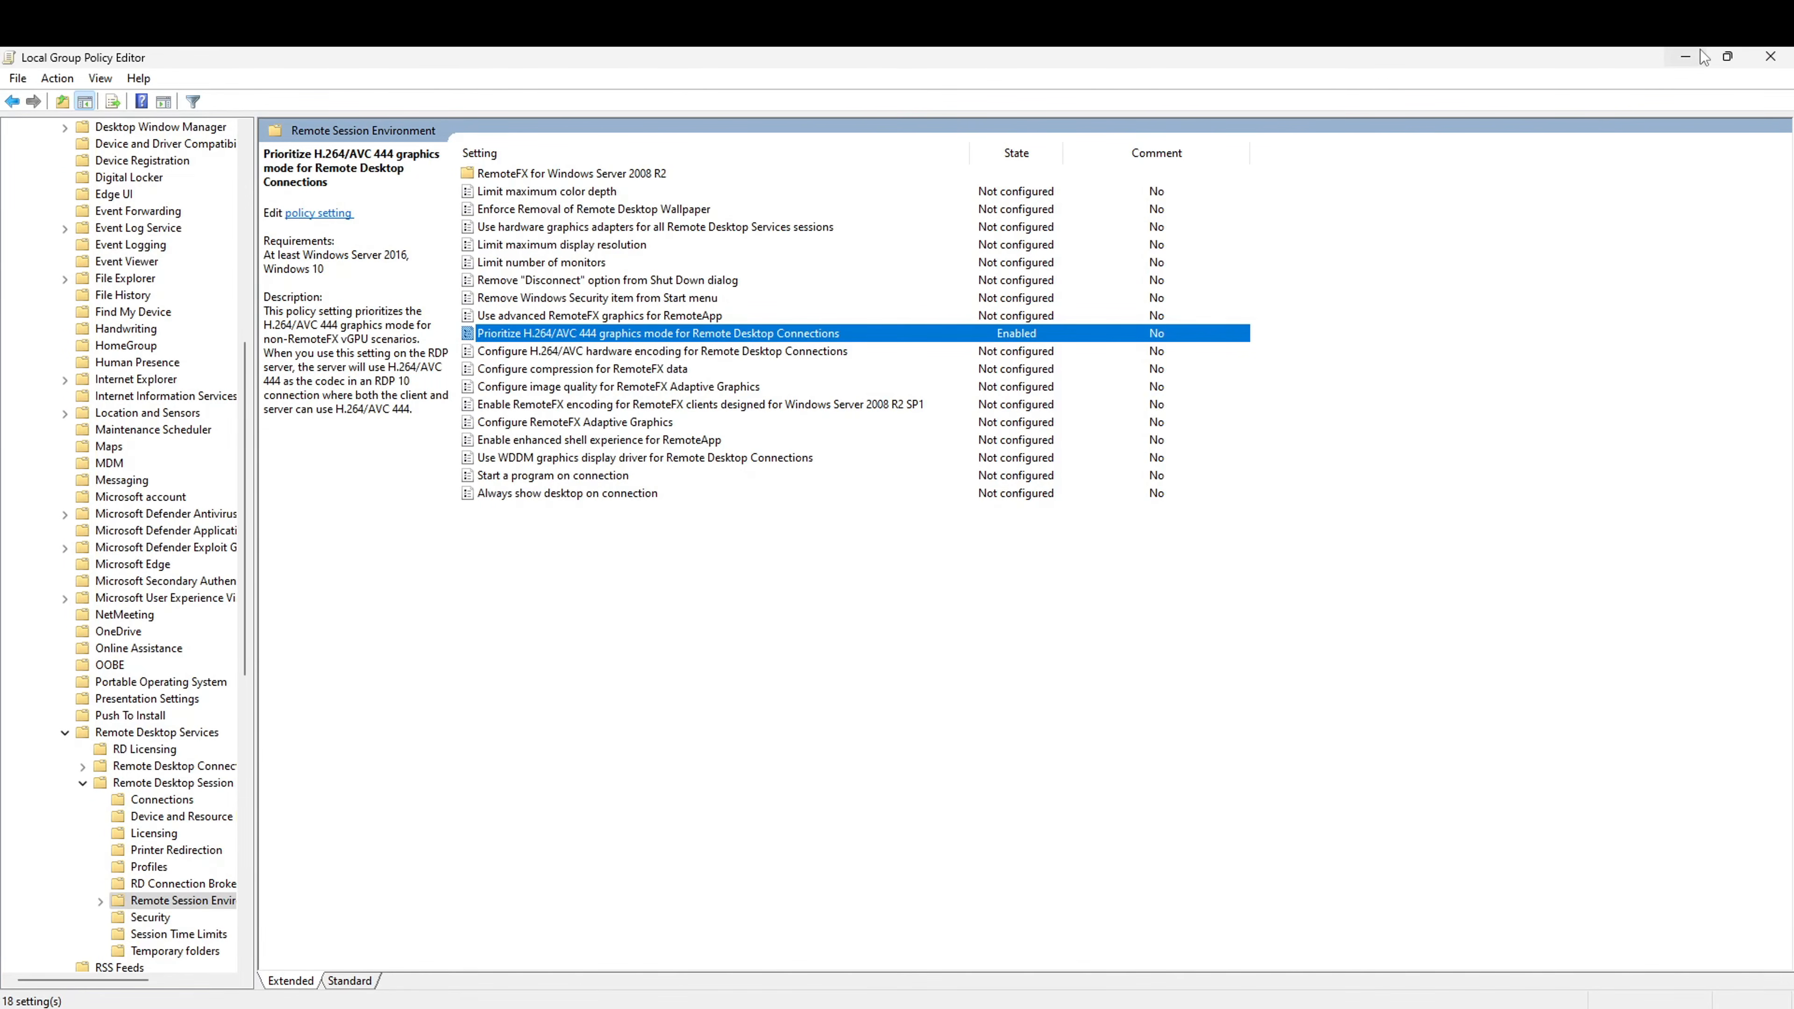
{"action": "left_click", "coordinate": [1686, 57]}
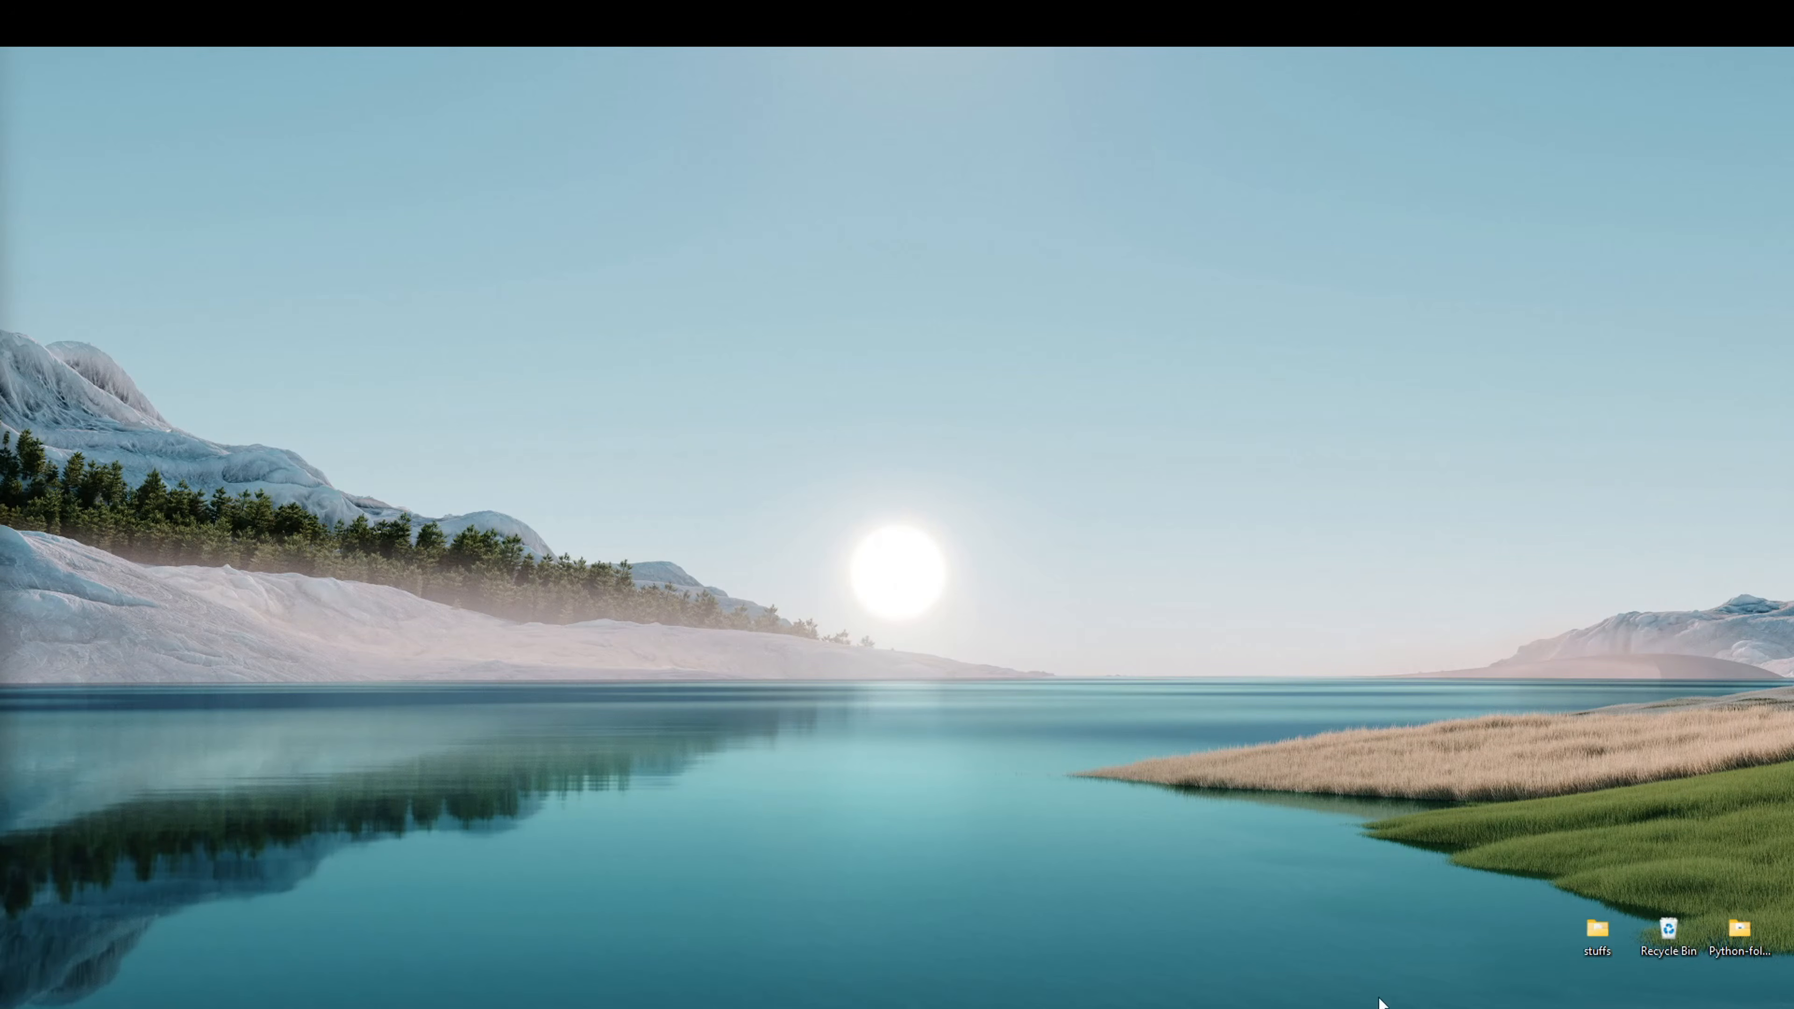
{"action": "mouse_move", "coordinate": [1287, 1008]}
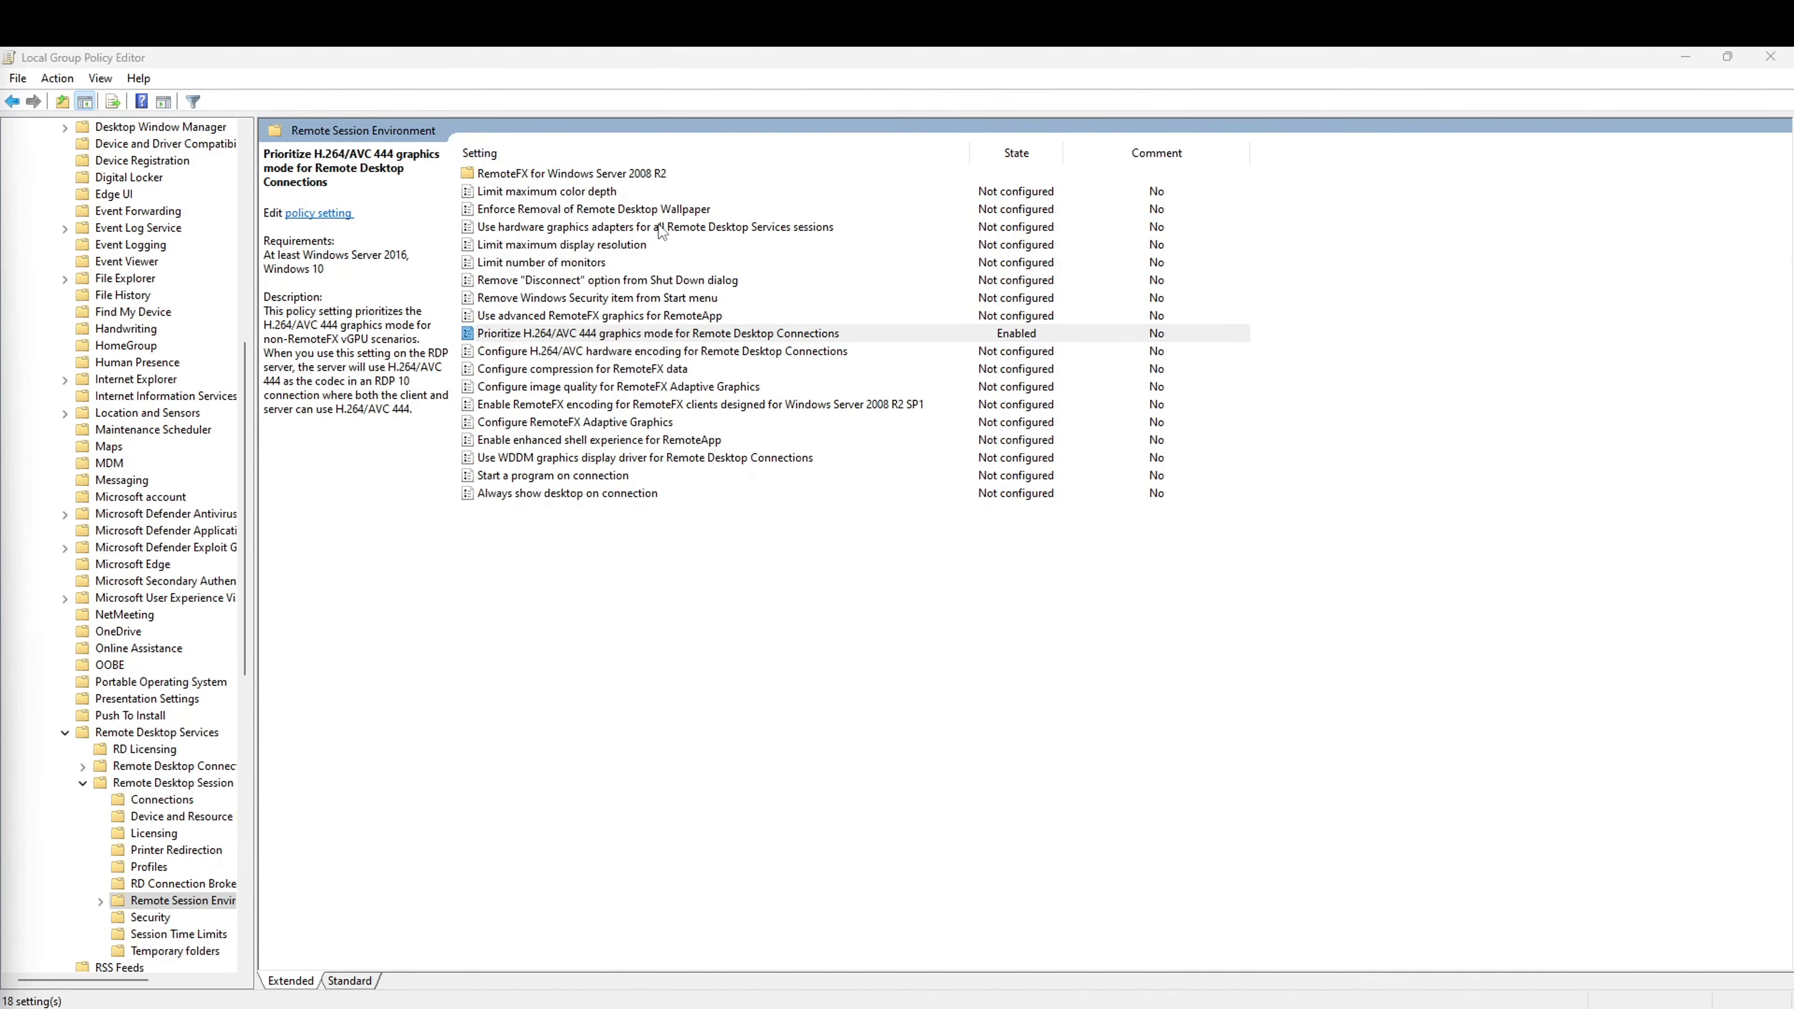
- Open the "Use hardware graphics adapters for all Remote Desktop Services sessions" policy for editing
{"action": "left_click", "coordinate": [675, 228]}
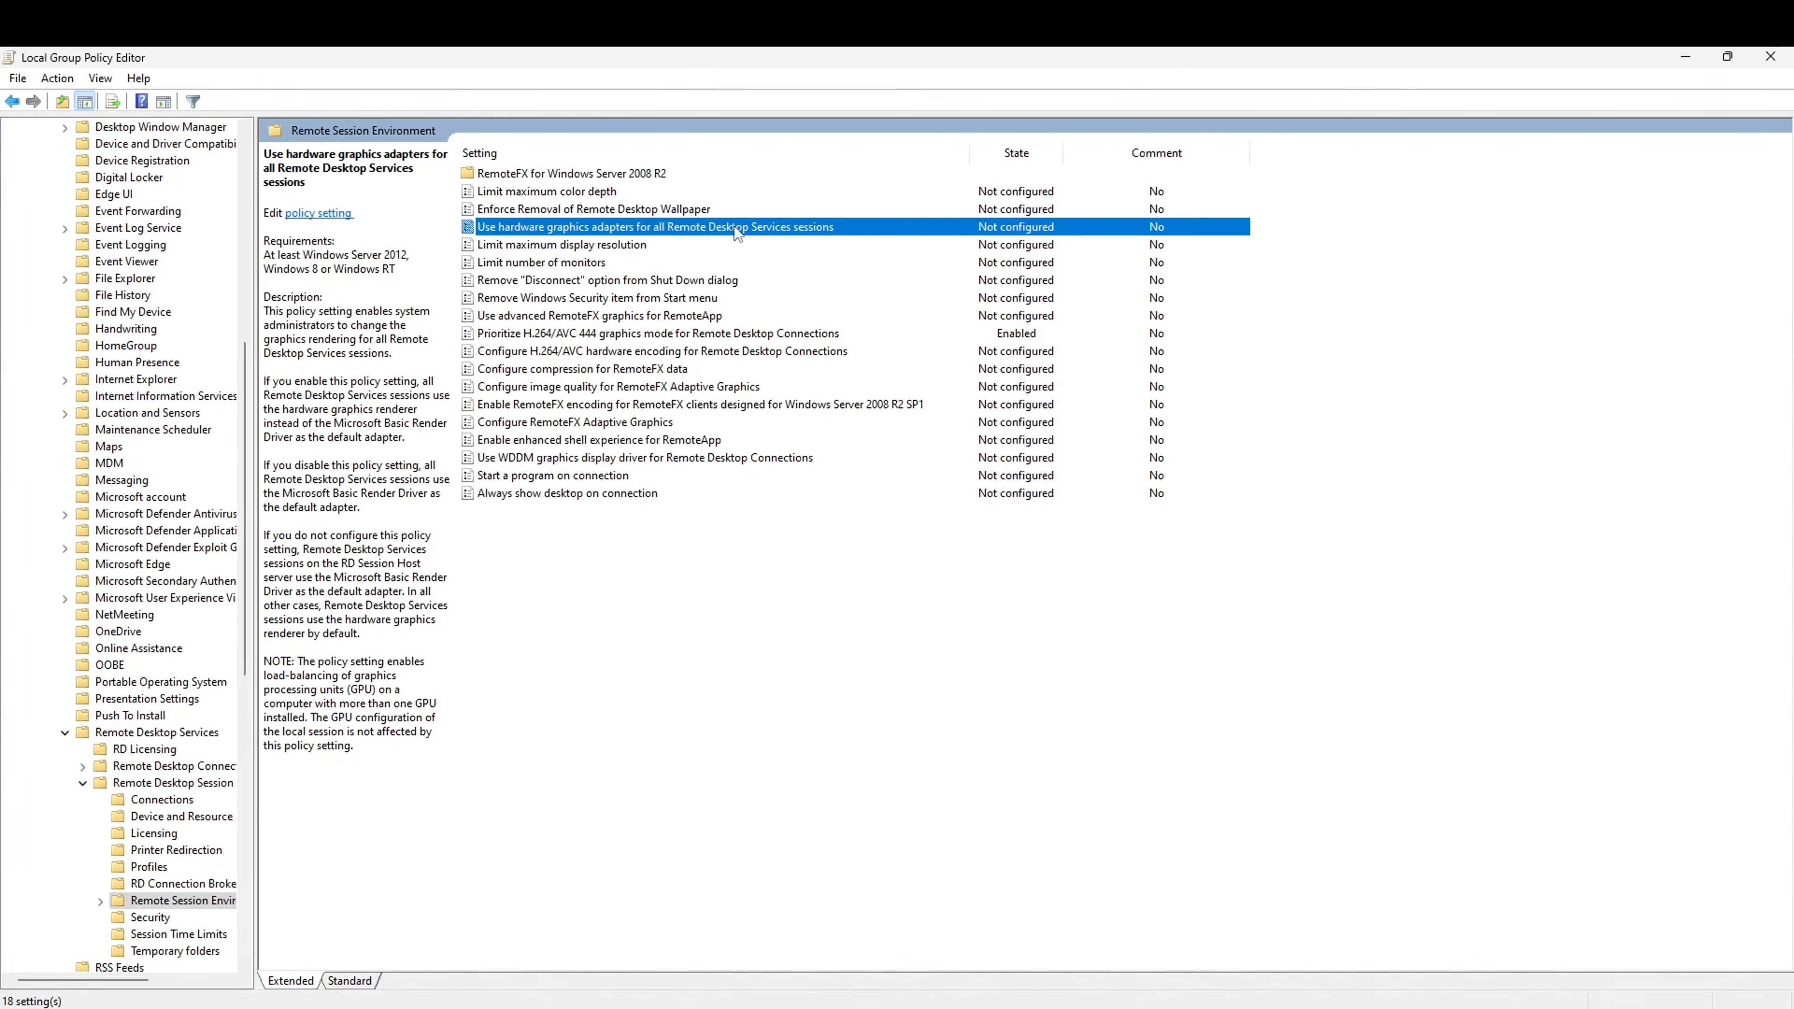
{"action": "double_click", "coordinate": [672, 232]}
{"action": "left_click", "coordinate": [727, 600]}
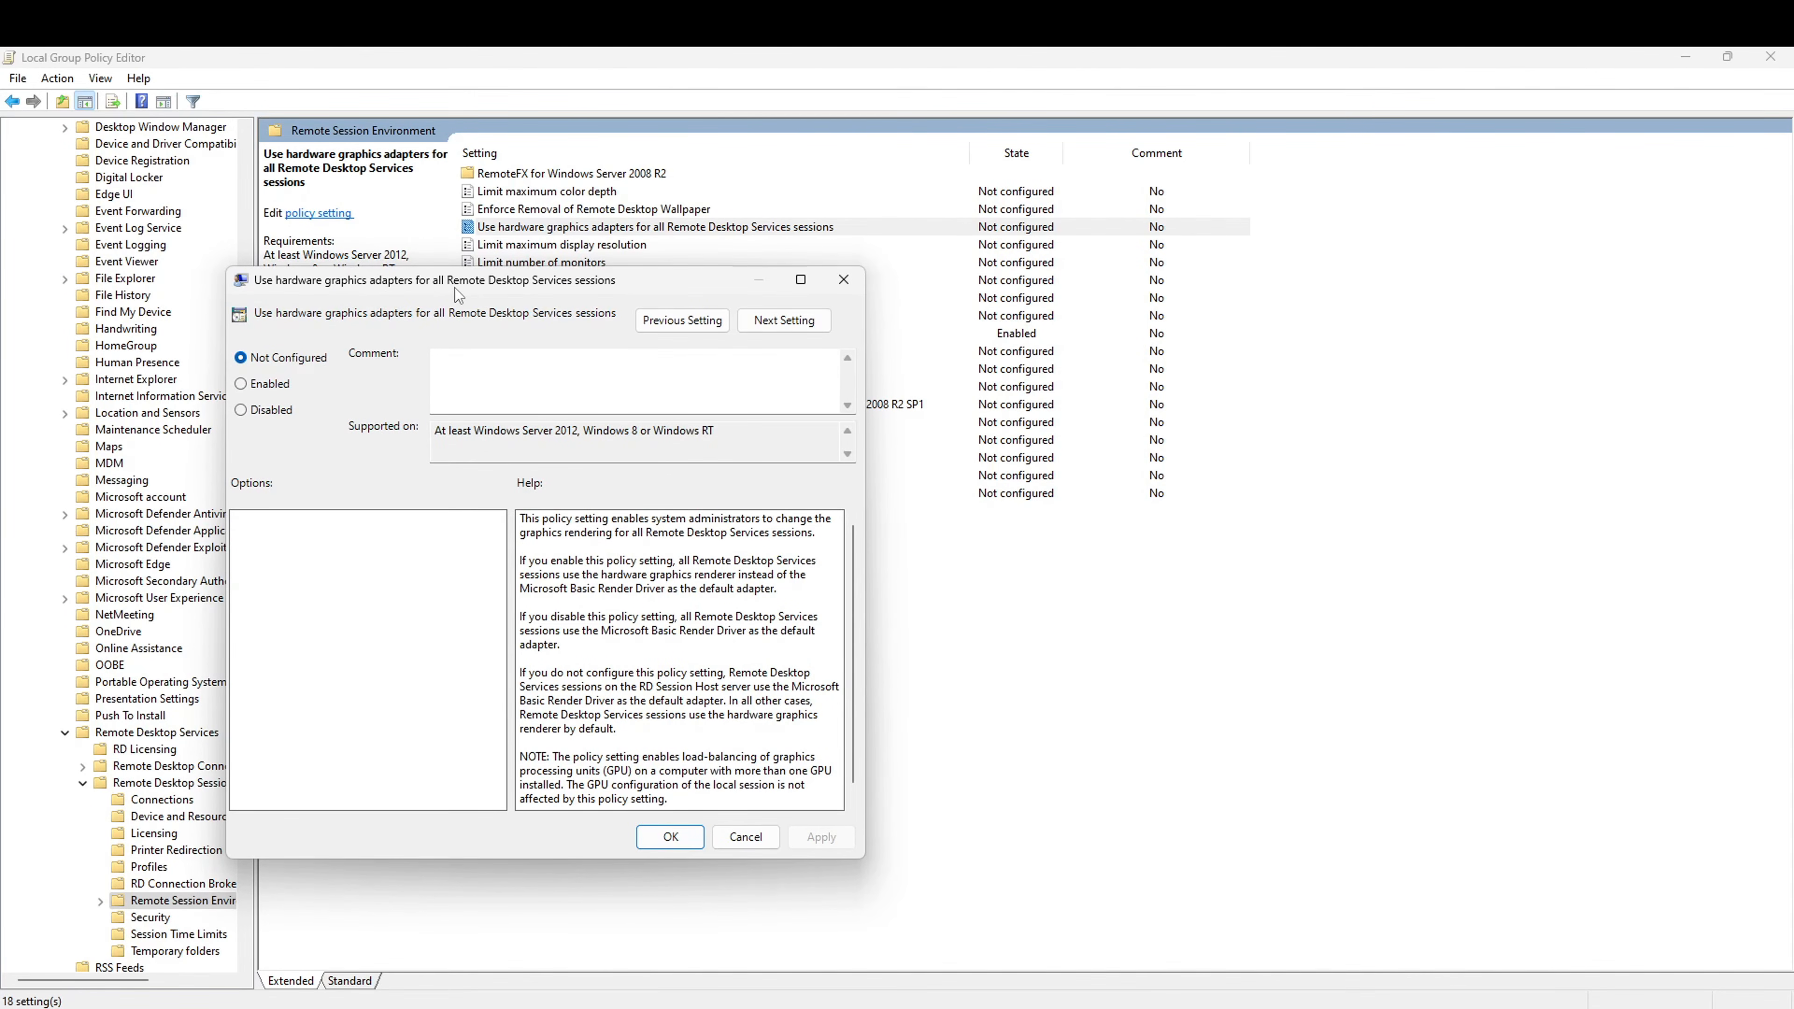
{"action": "left_click_drag", "start_coordinate": [600, 286], "coordinate": [756, 260]}
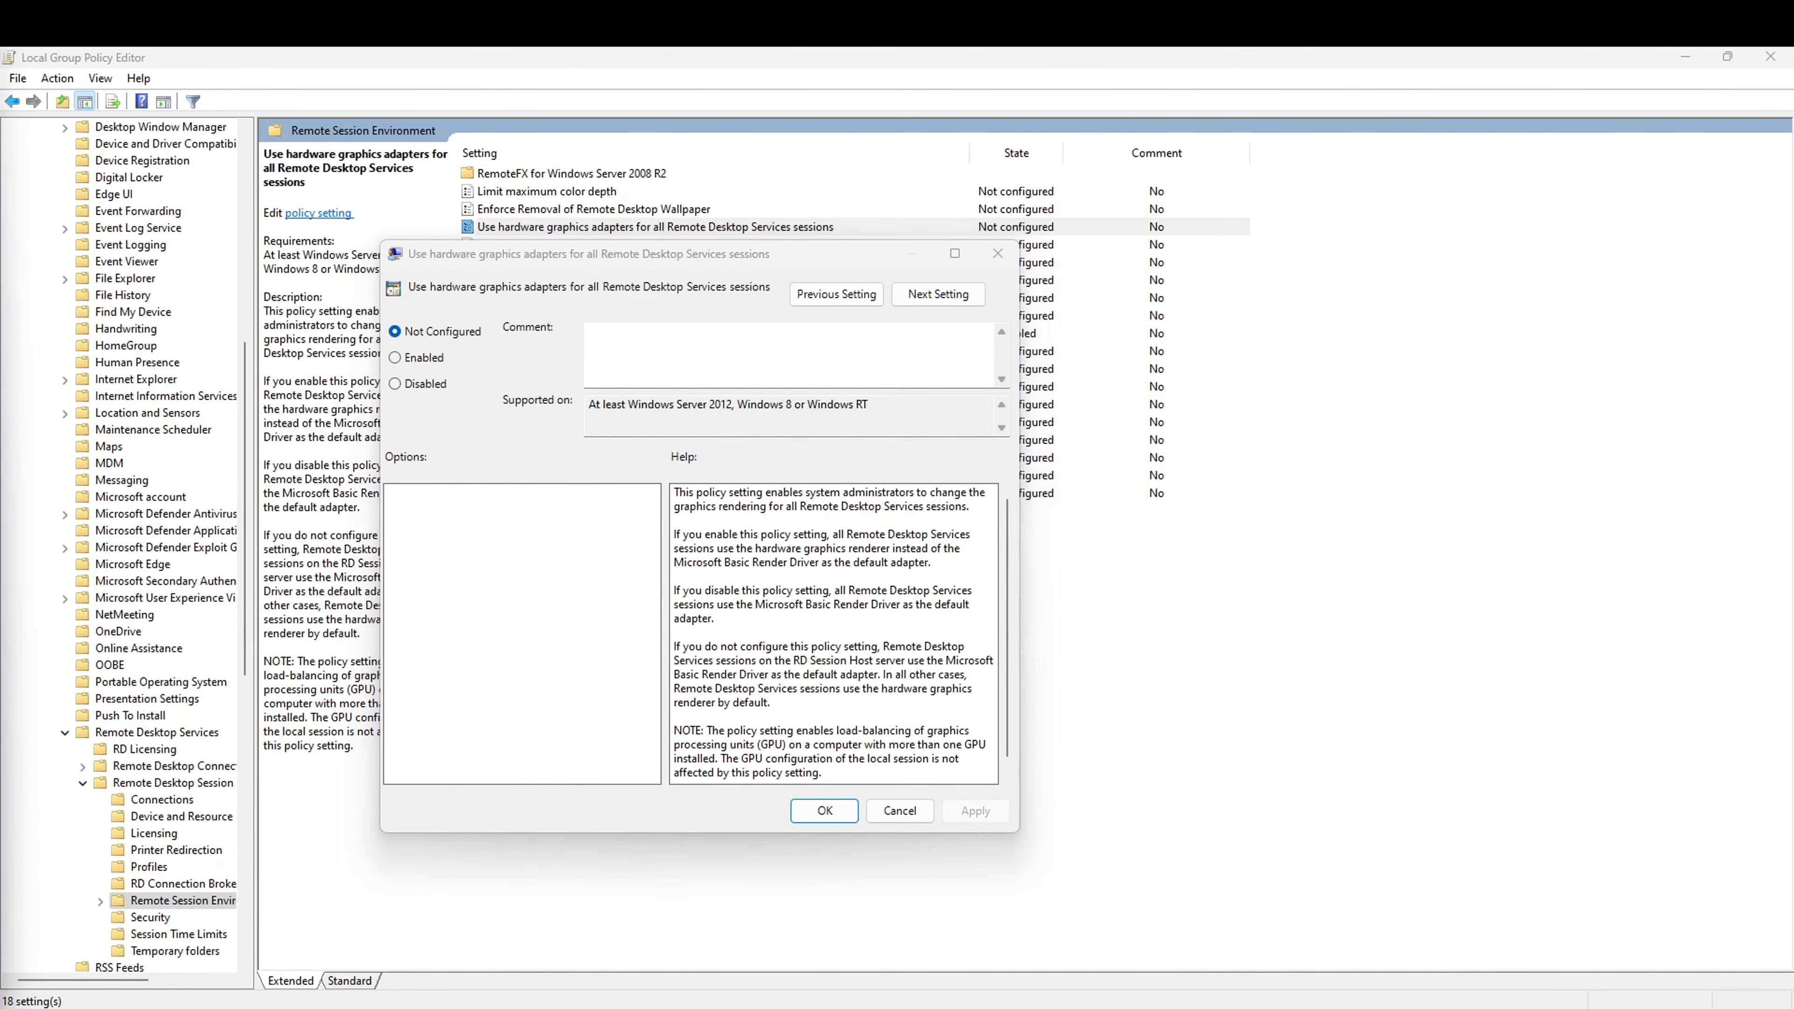
- Examine the hardware graphics adapters policy's help text on enabling, disabling, and leaving it unconfigured
{"action": "left_click", "coordinate": [832, 553]}
{"action": "scroll", "coordinate": [835, 560], "scroll_direction": "down", "scroll_amount": 1}
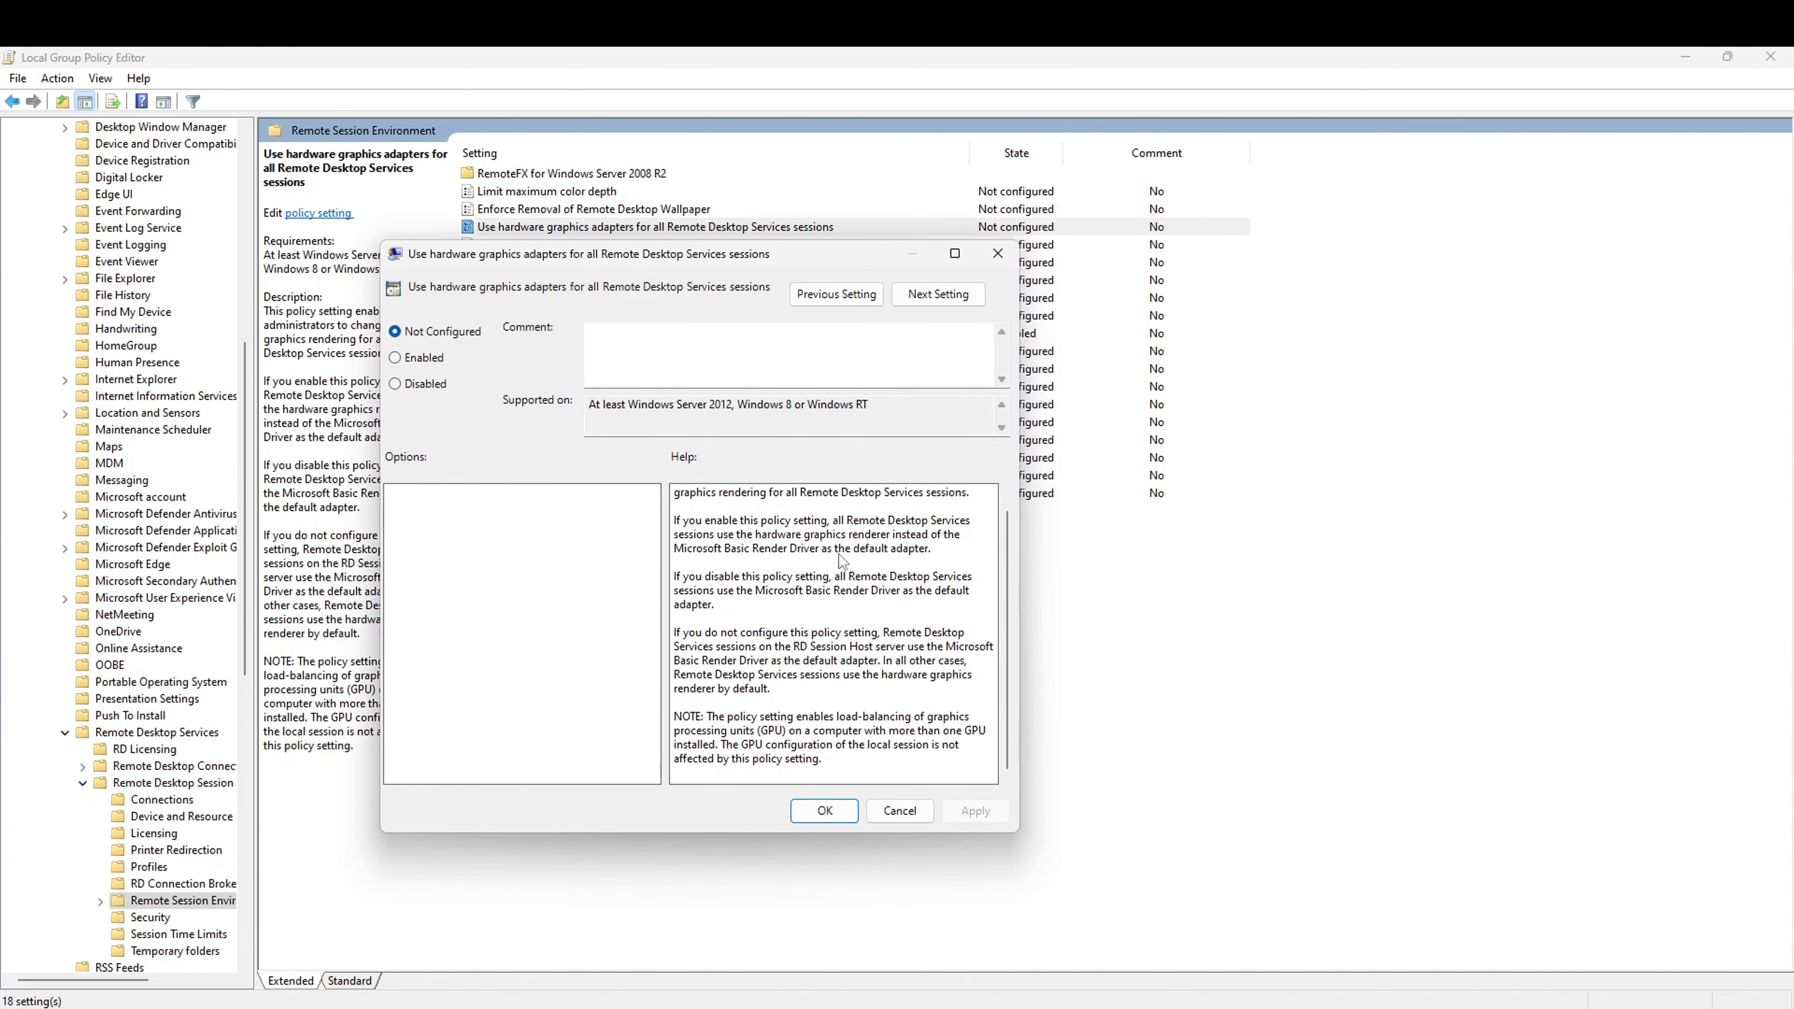
{"action": "scroll", "coordinate": [833, 556], "scroll_direction": "up", "scroll_amount": 1}
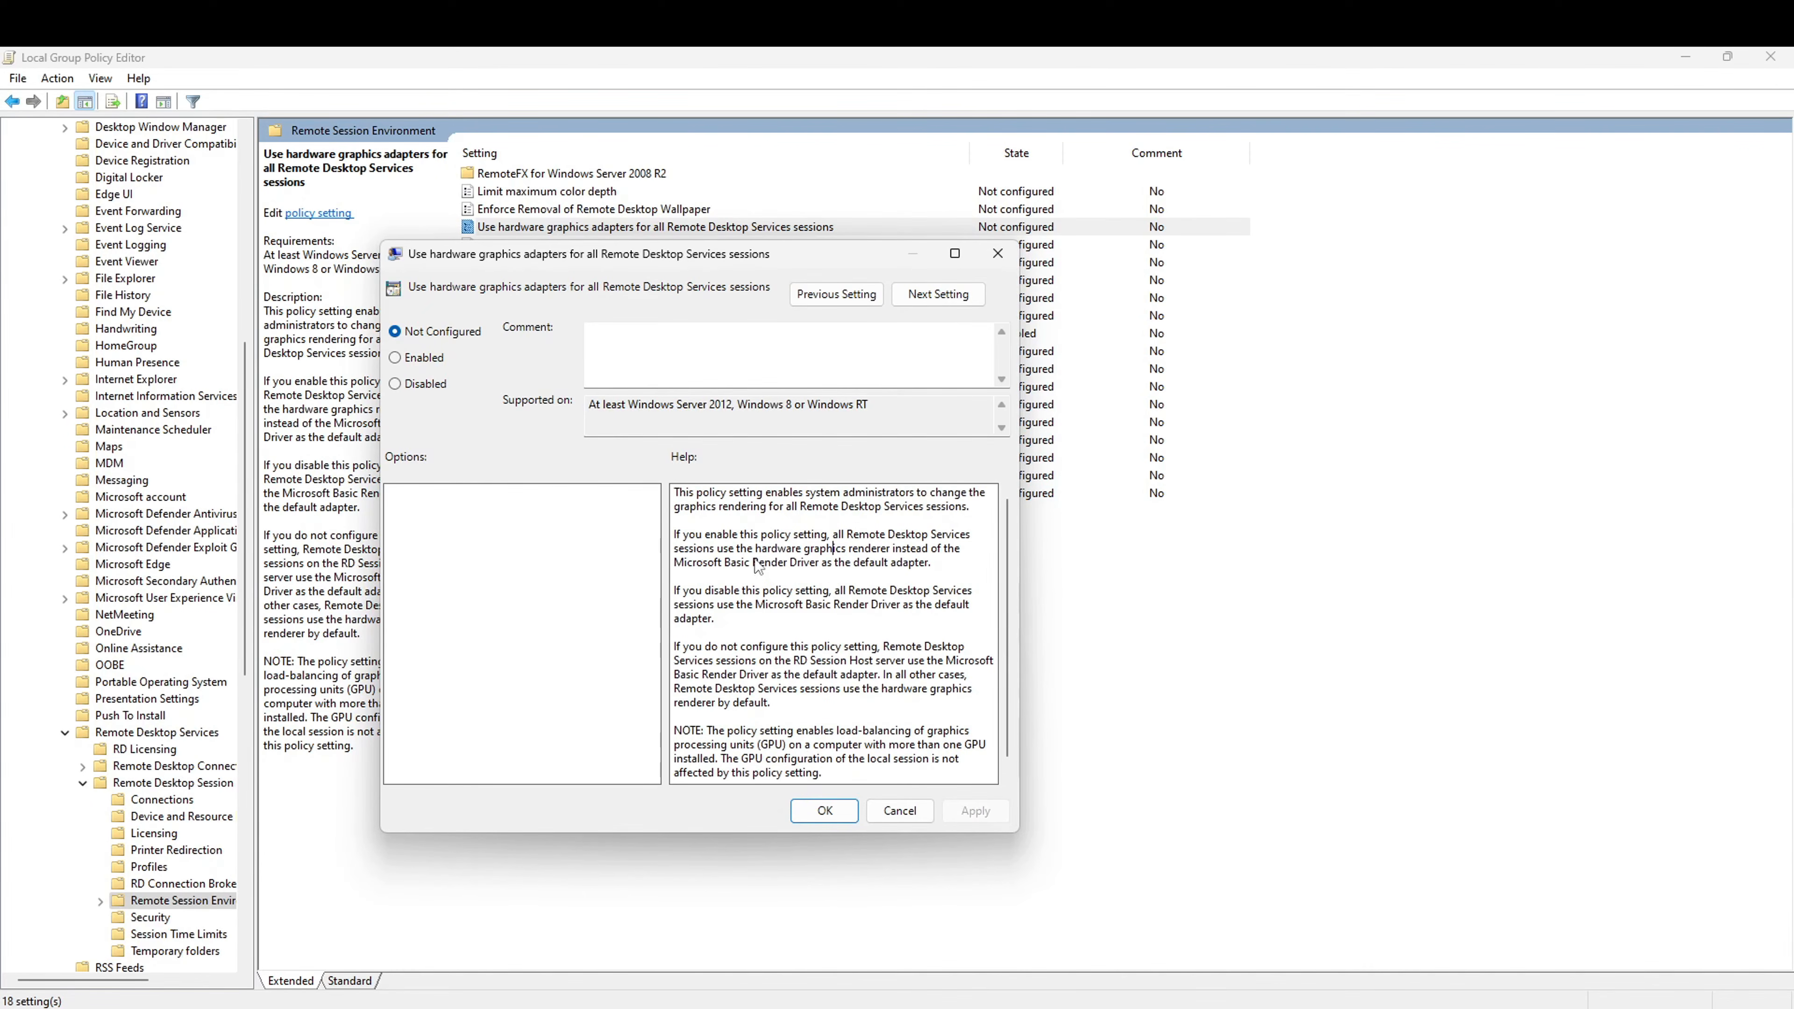
{"action": "left_click_drag", "start_coordinate": [769, 701], "coordinate": [661, 537]}
{"action": "left_click", "coordinate": [945, 716]}
{"action": "scroll", "coordinate": [827, 695], "scroll_direction": "down", "scroll_amount": 1}
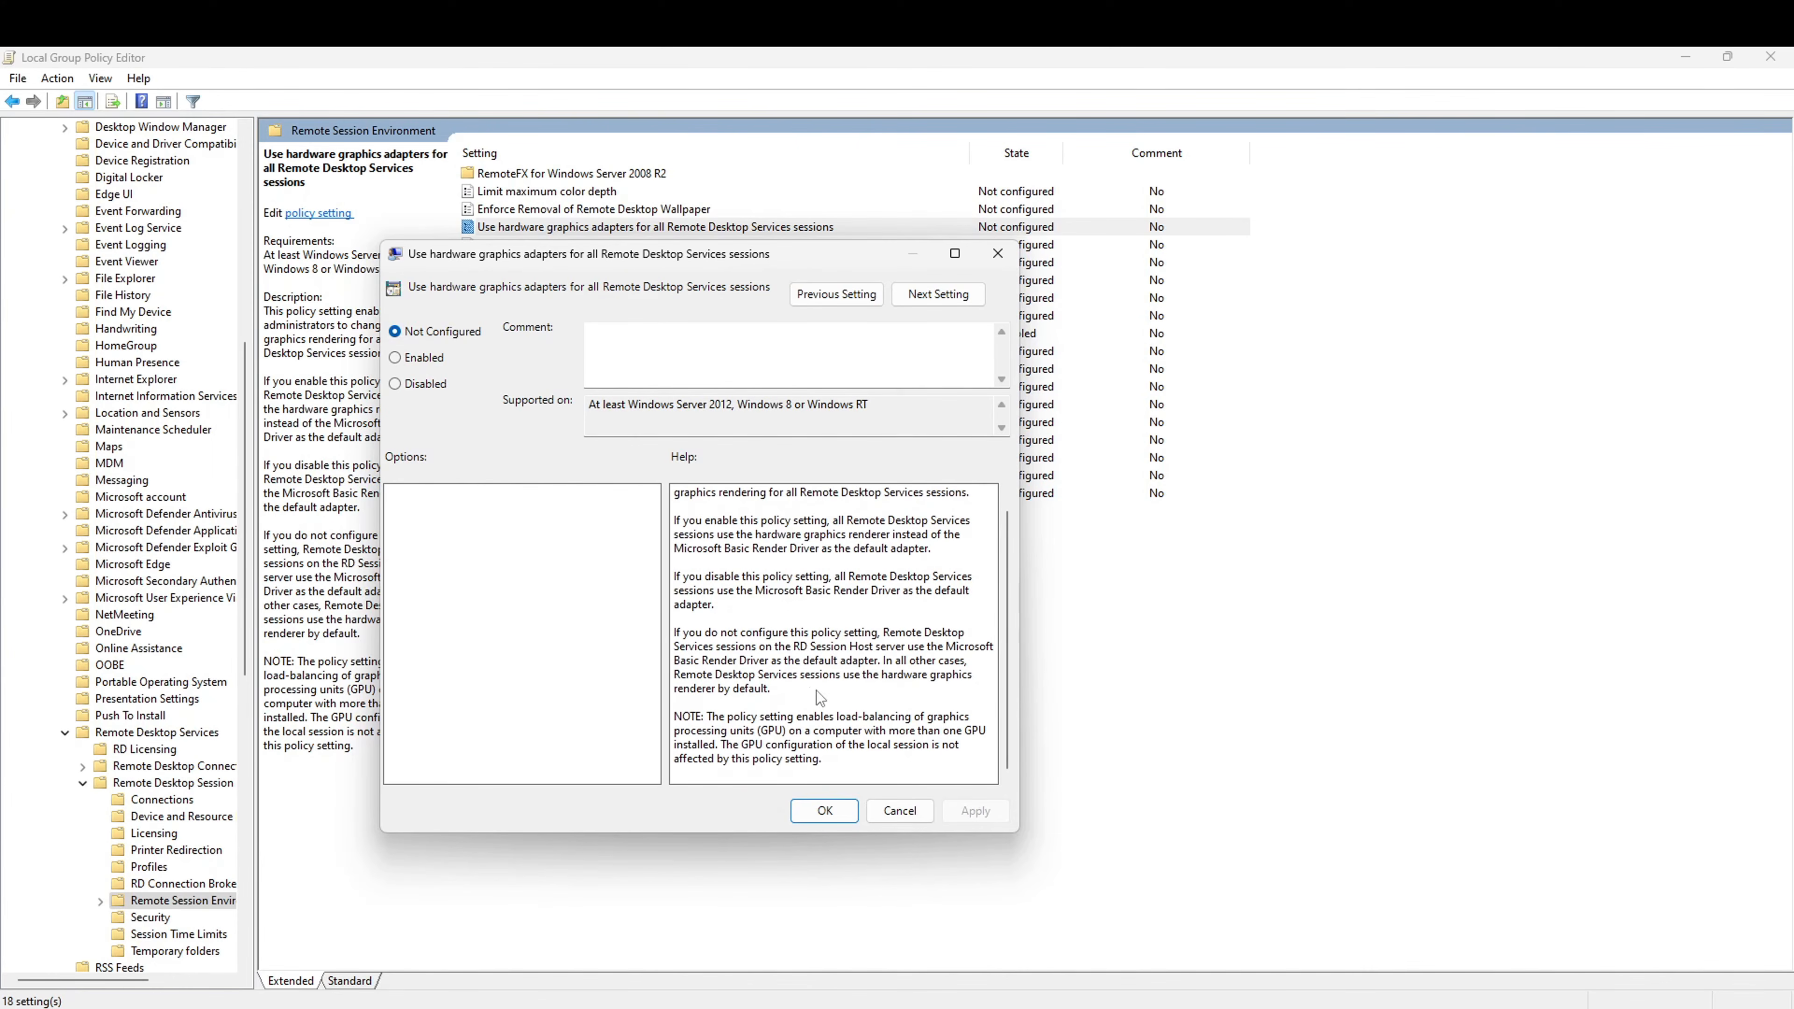
{"action": "left_click_drag", "start_coordinate": [677, 635], "coordinate": [821, 694]}
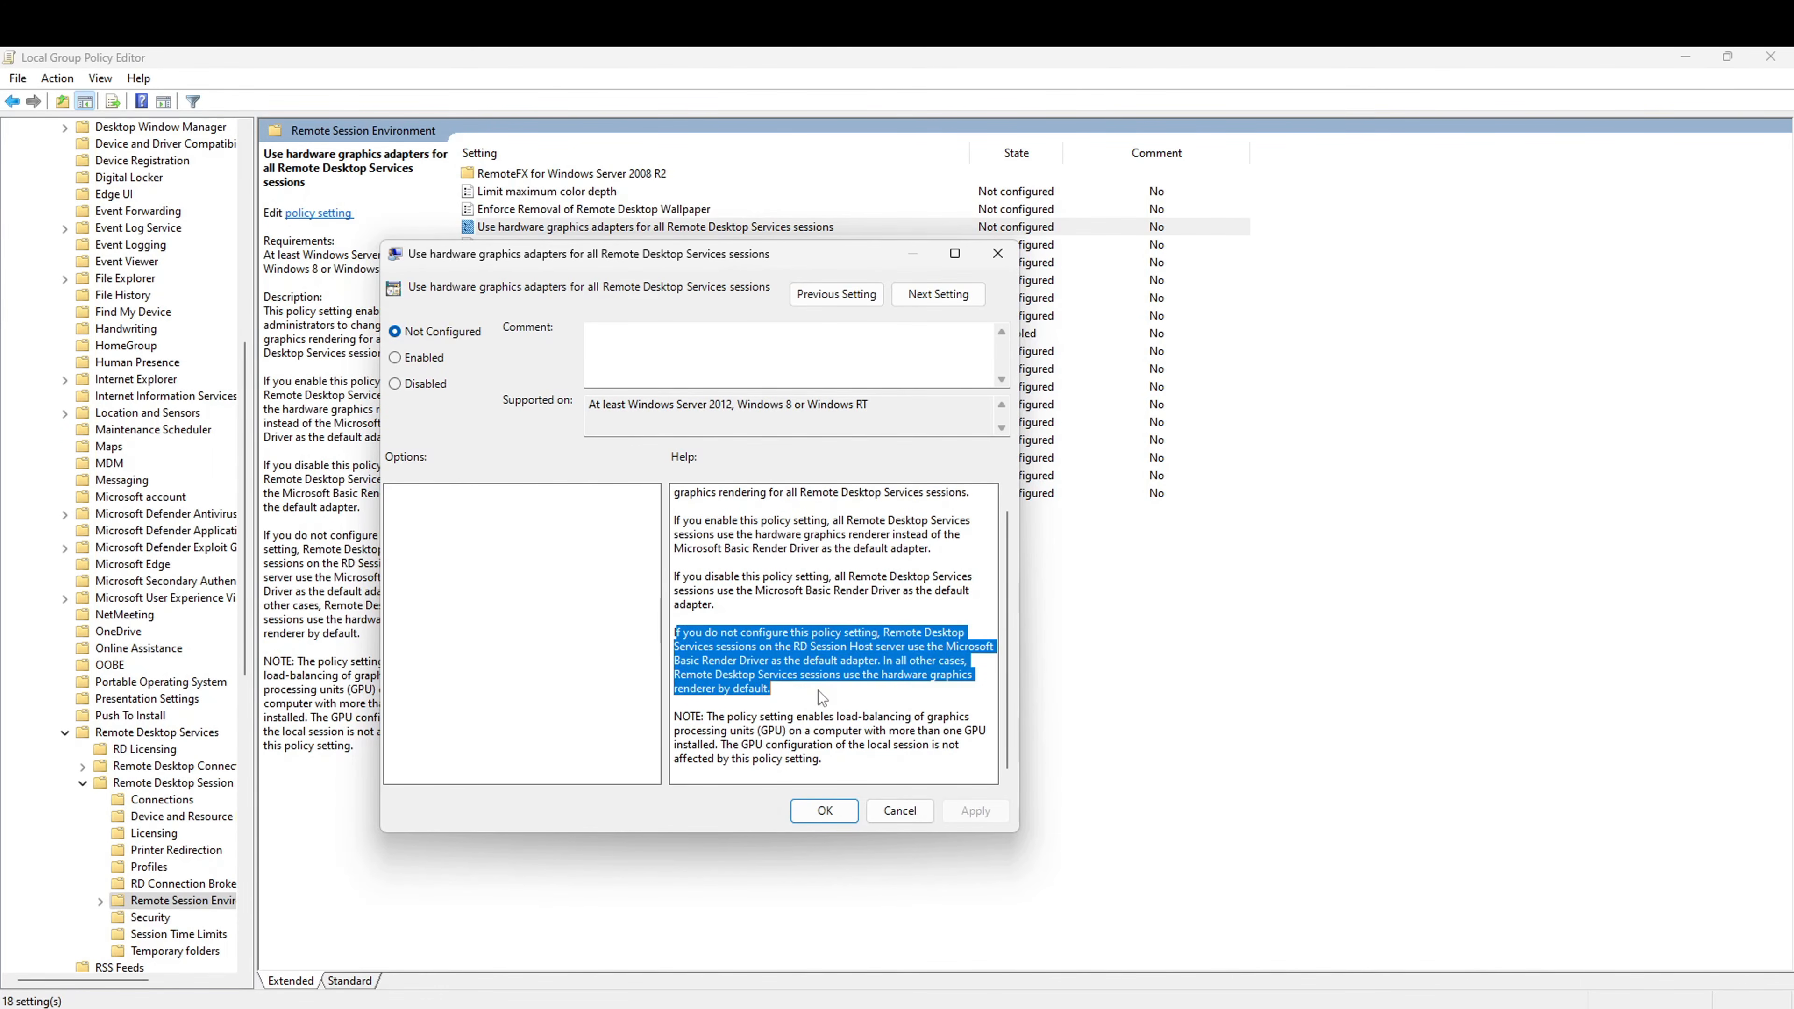
{"action": "left_click", "coordinate": [740, 640]}
{"action": "left_click_drag", "start_coordinate": [676, 634], "coordinate": [768, 666]}
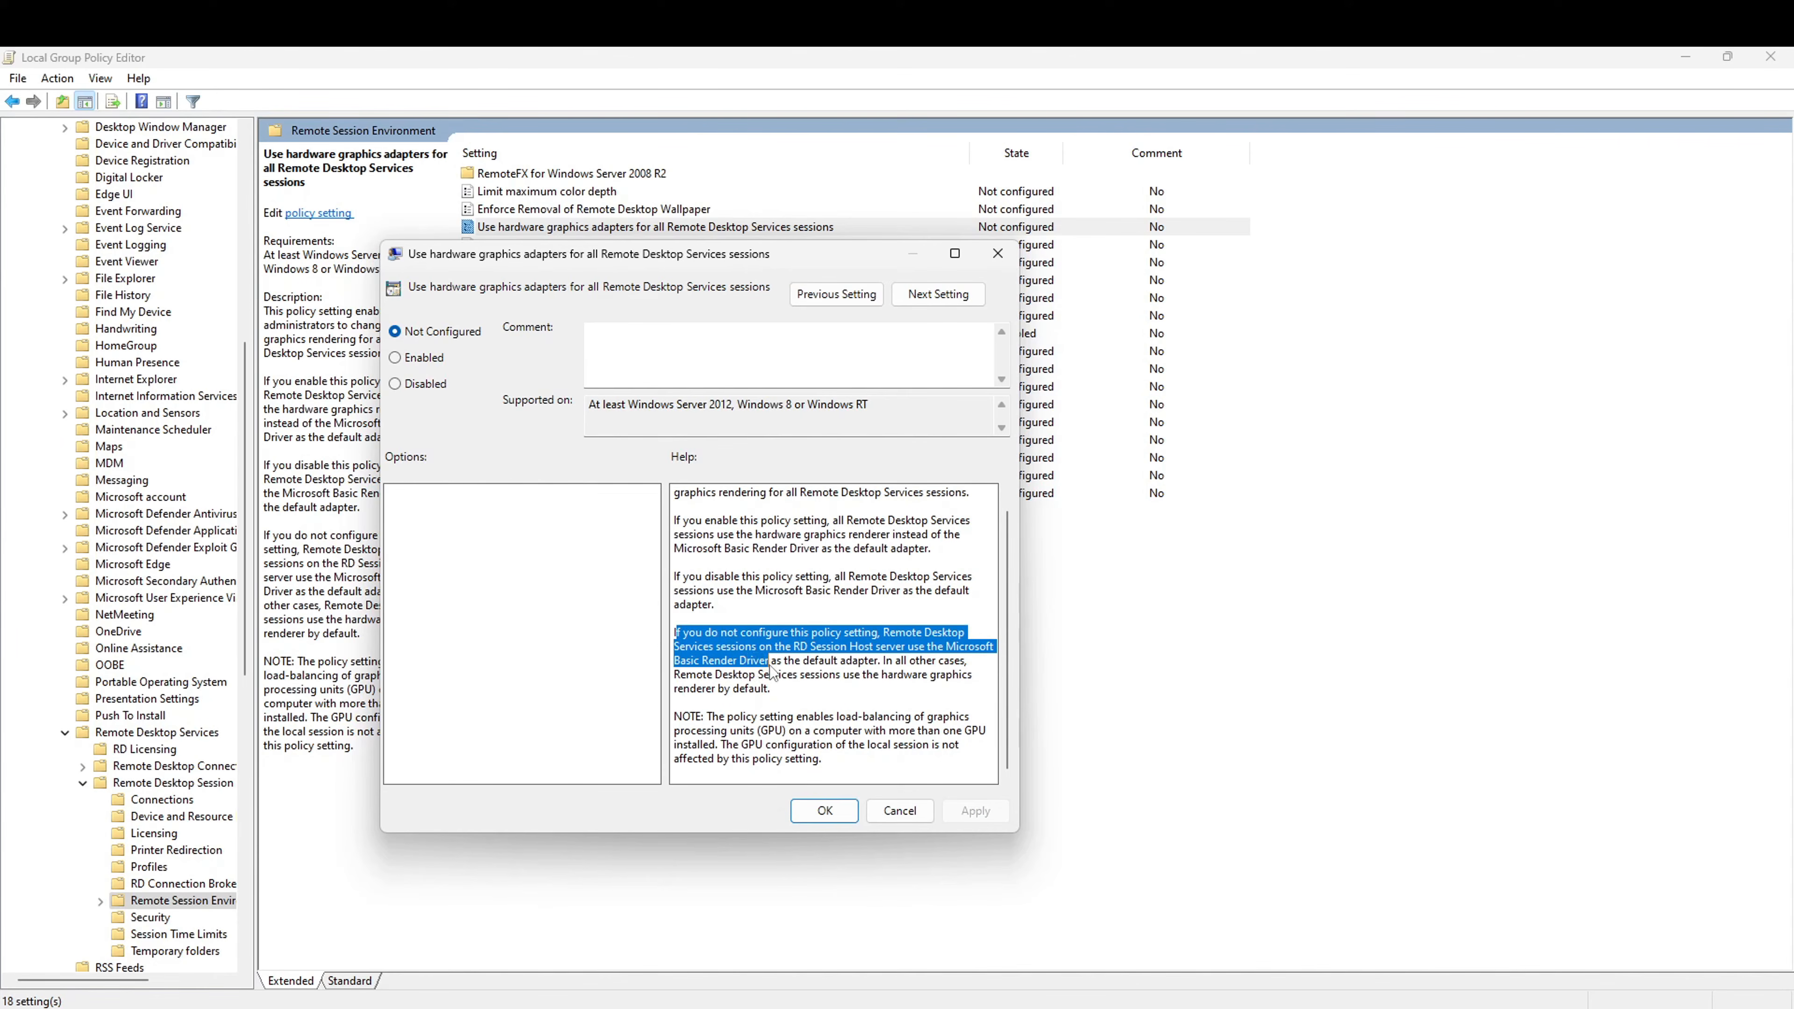
{"action": "left_click", "coordinate": [844, 674]}
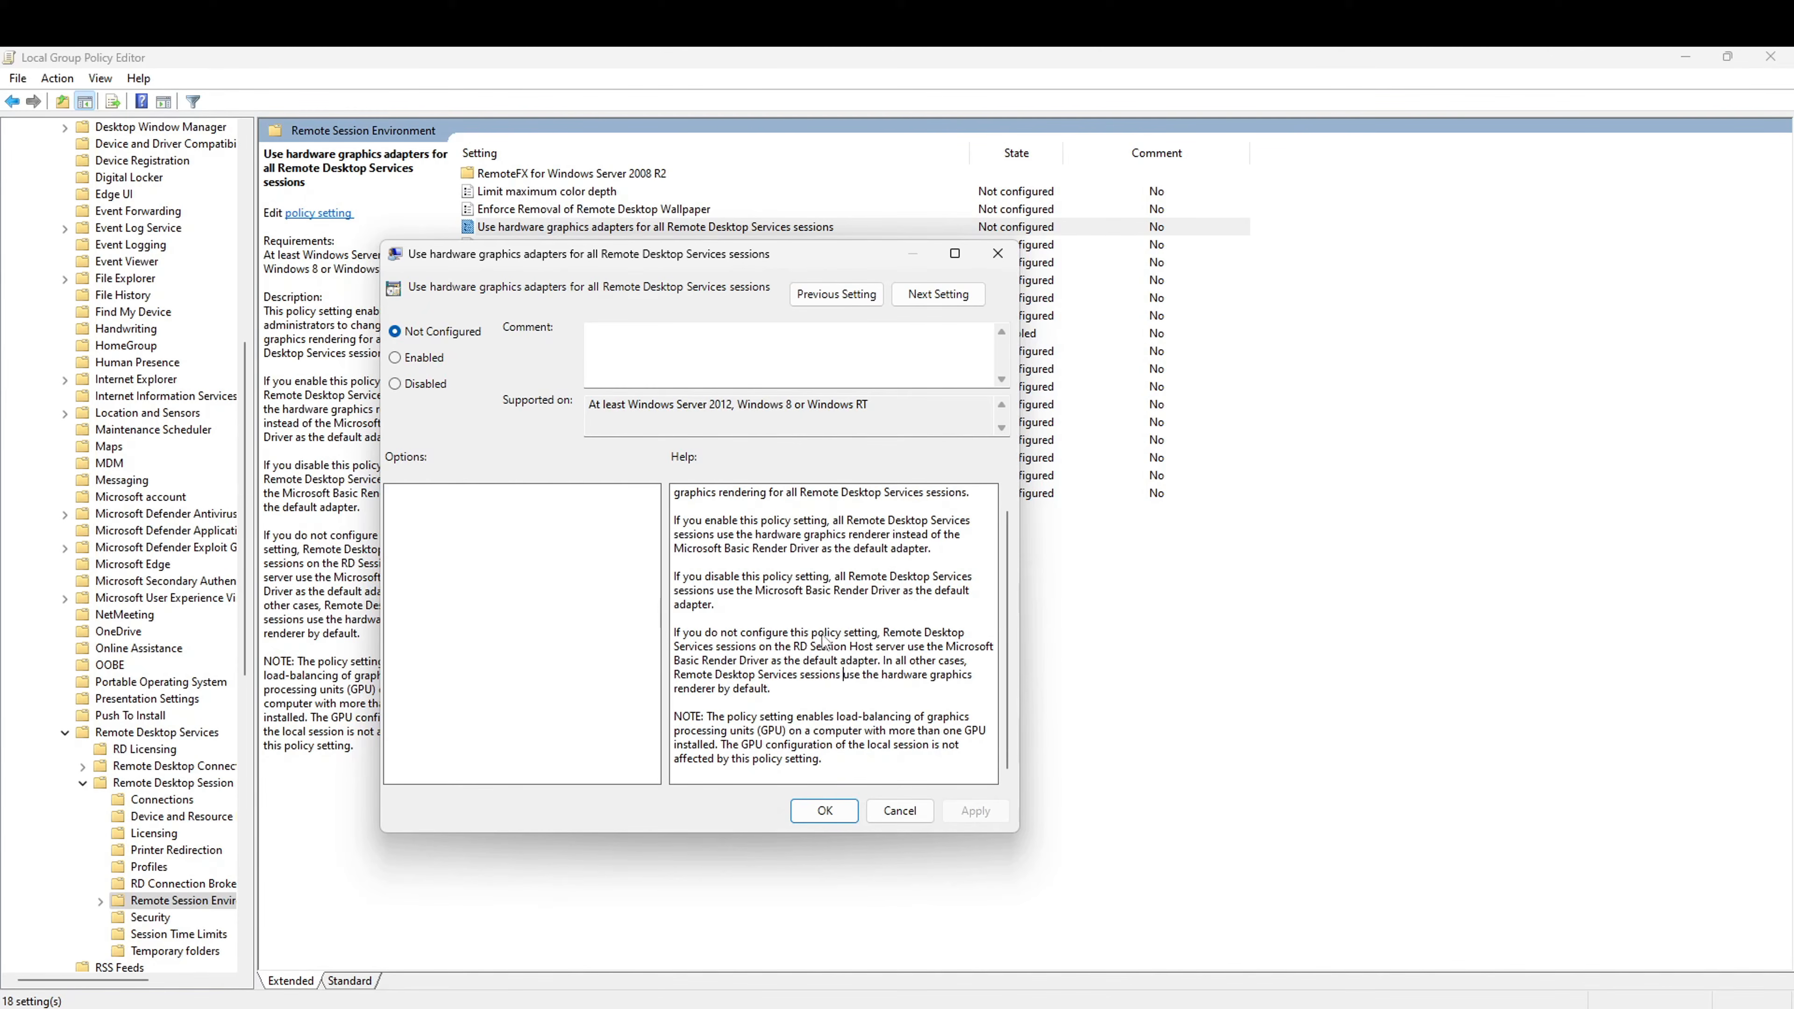
{"action": "scroll", "coordinate": [863, 655], "scroll_direction": "up", "scroll_amount": 1}
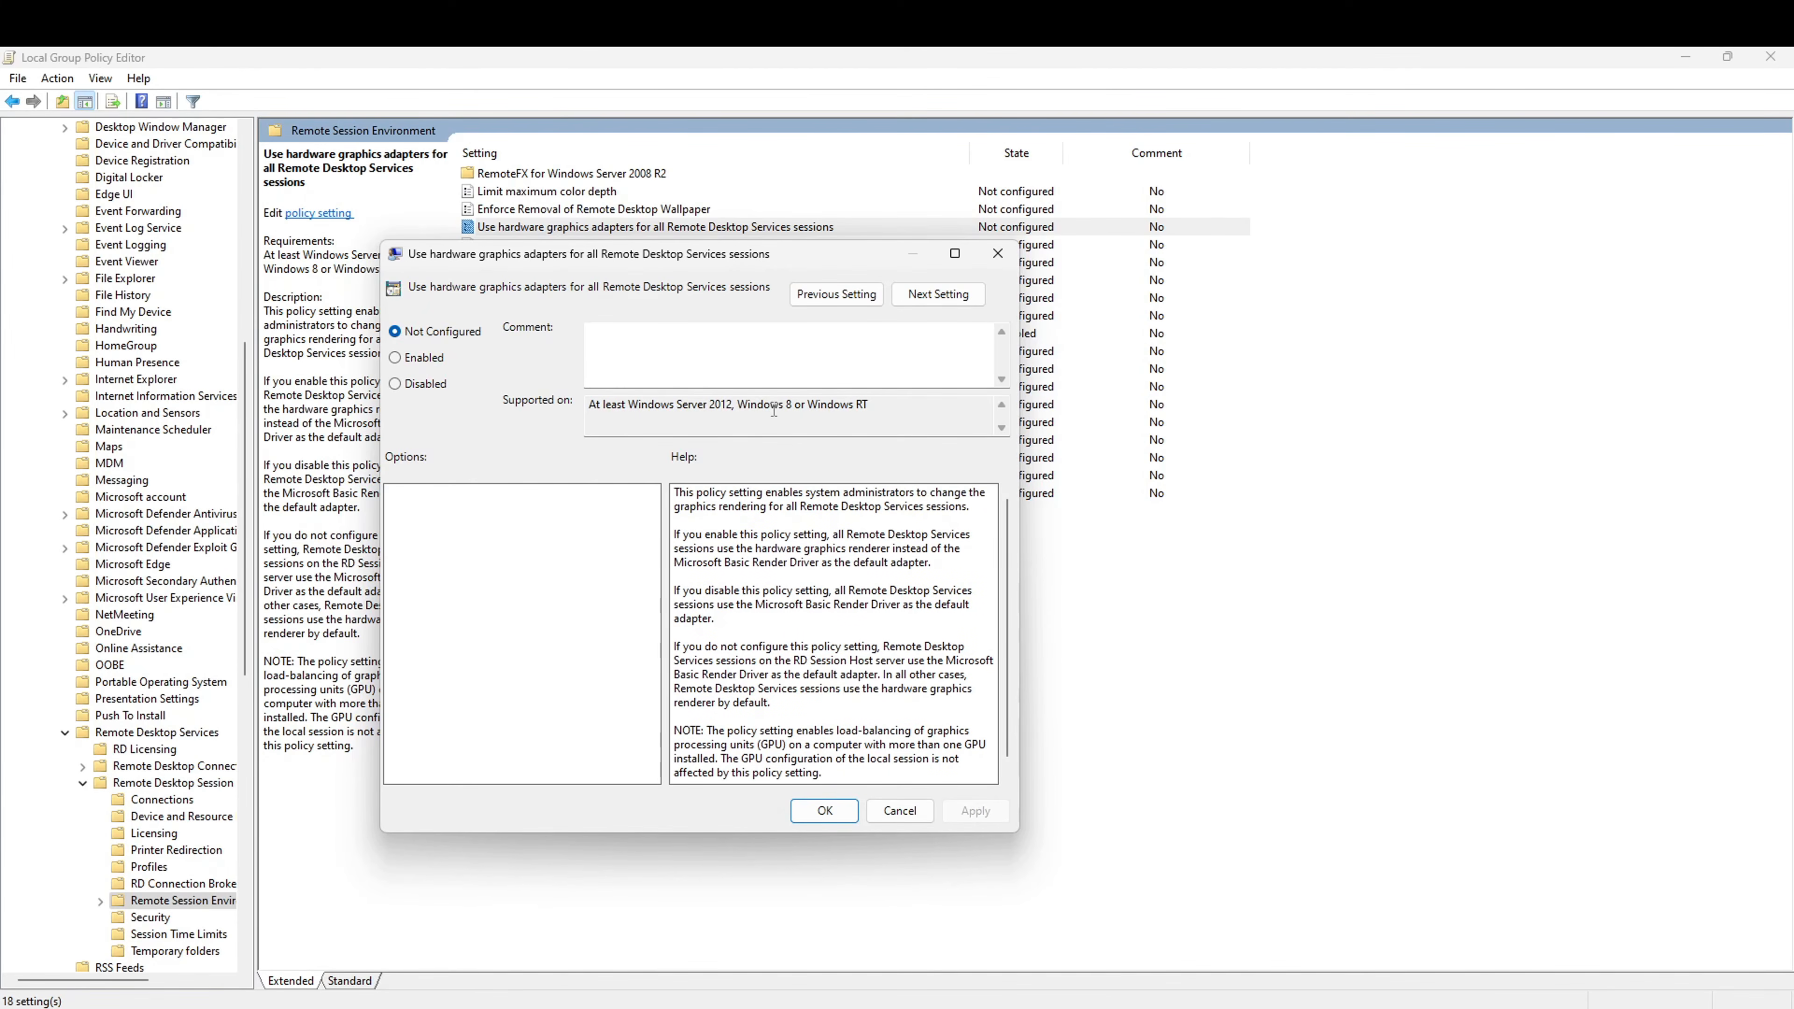
- Set the hardware graphics adapters policy to Enabled, save it, and select the H.264/AVC 444 graphics mode policy in the list
{"action": "left_click", "coordinate": [421, 360]}
{"action": "left_click_drag", "start_coordinate": [740, 256], "coordinate": [885, 256]}
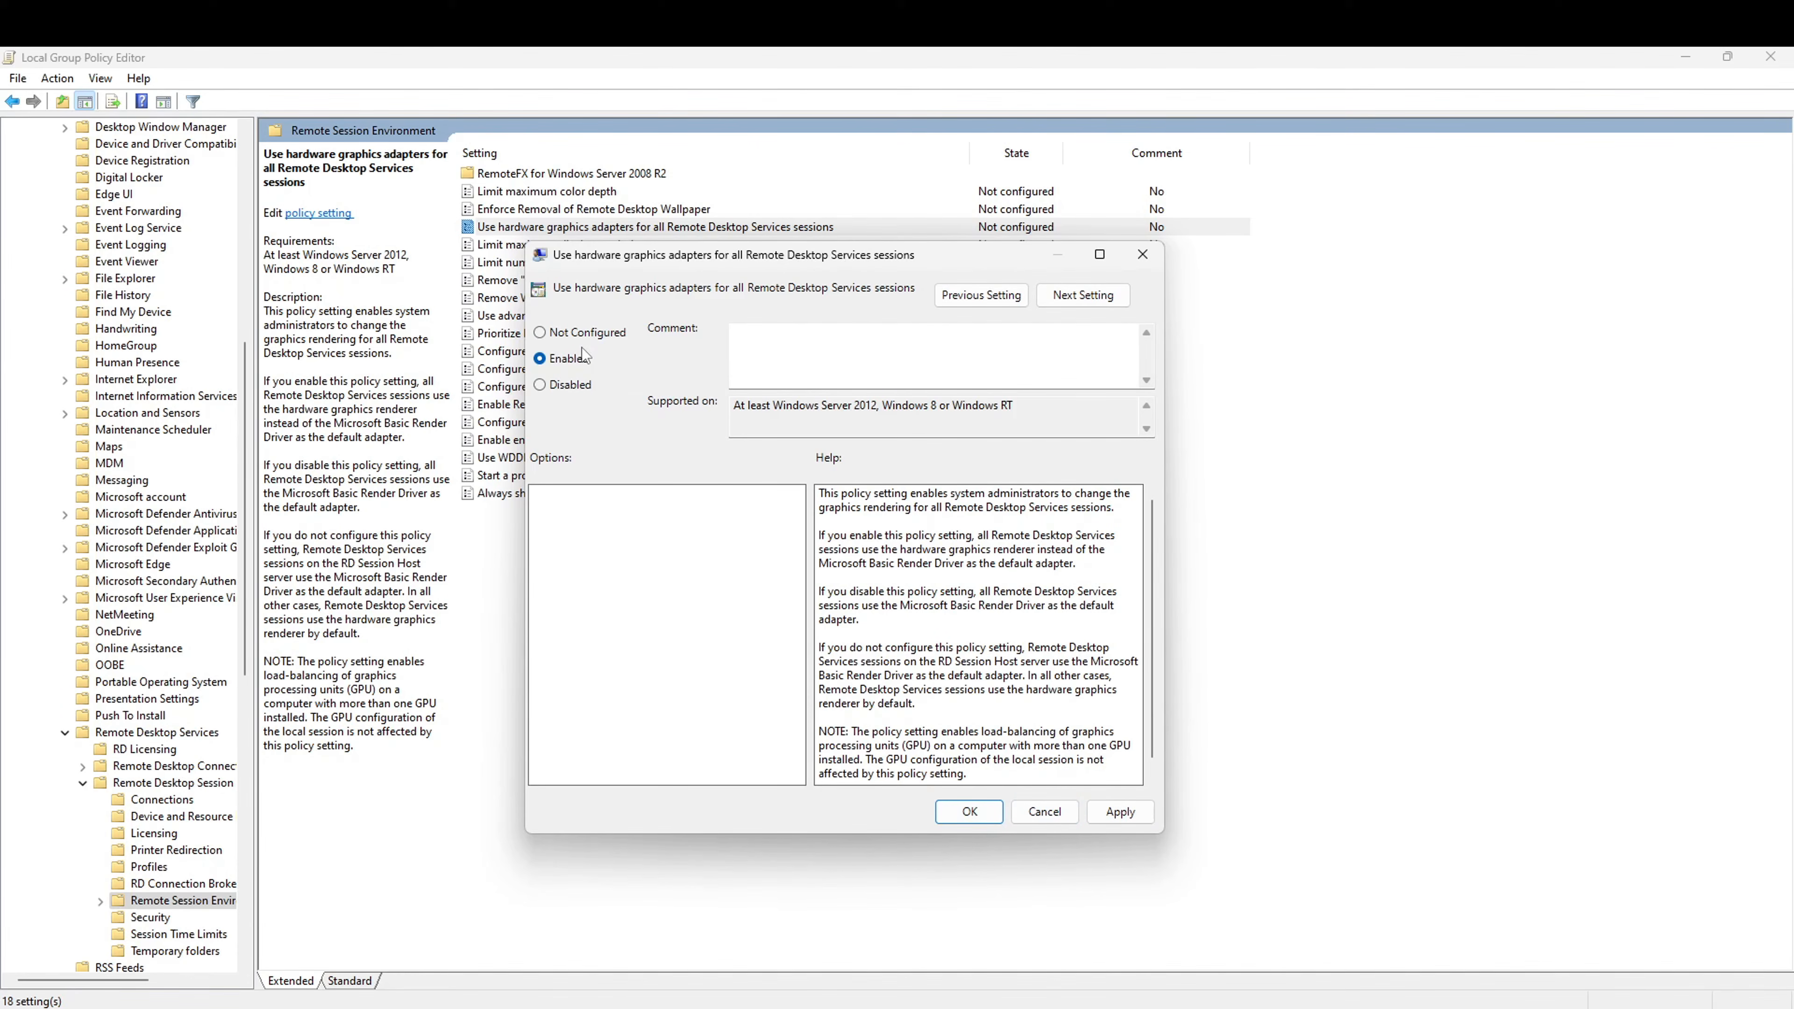
{"action": "left_click", "coordinate": [970, 809]}
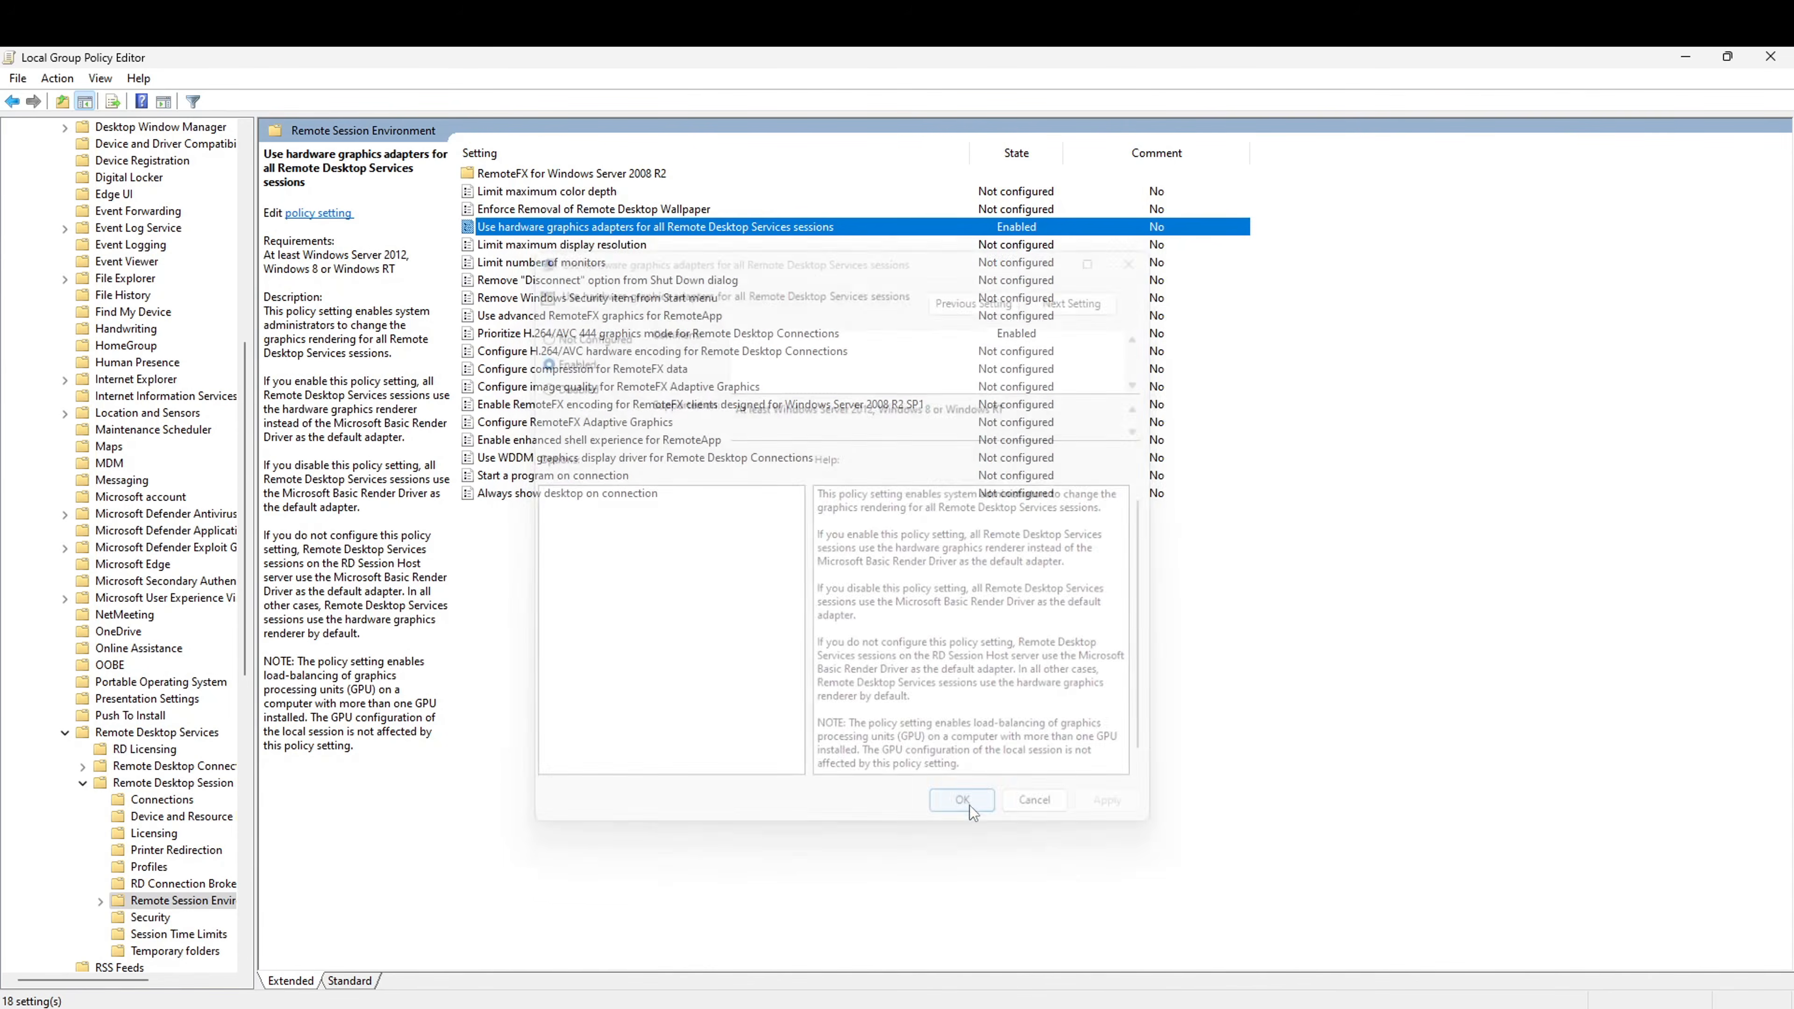
{"action": "left_click", "coordinate": [833, 337]}
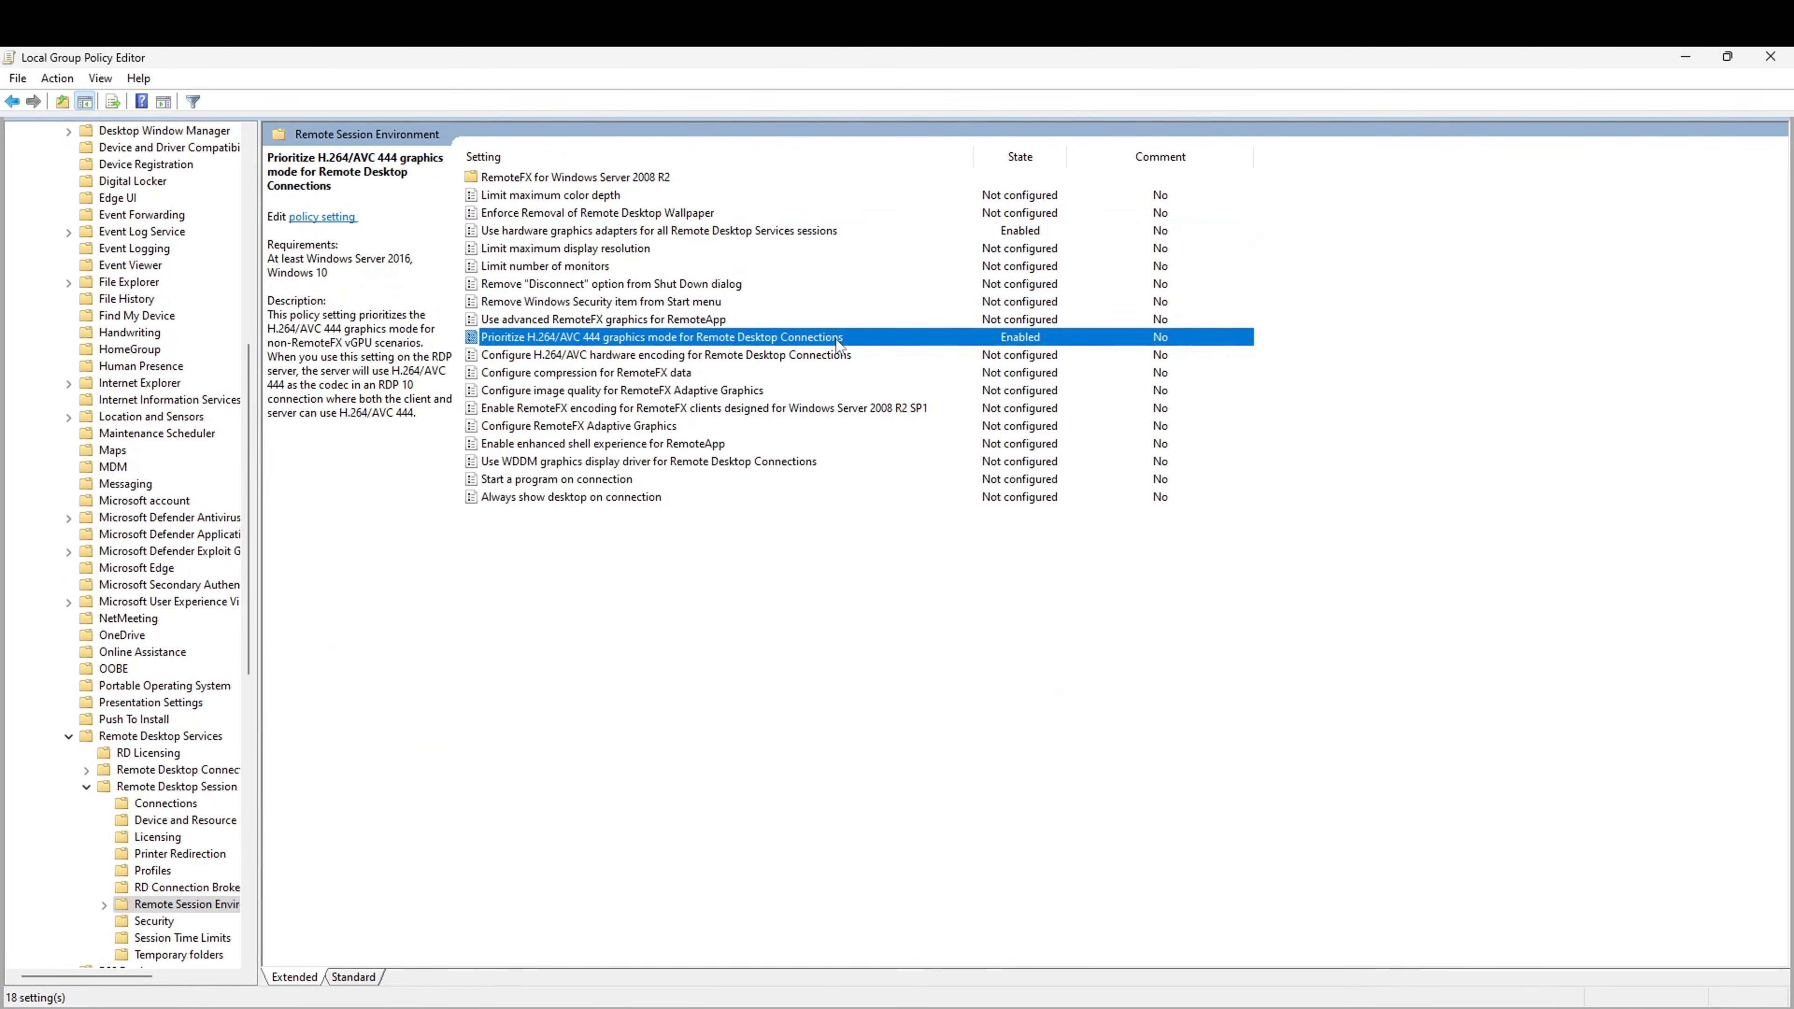